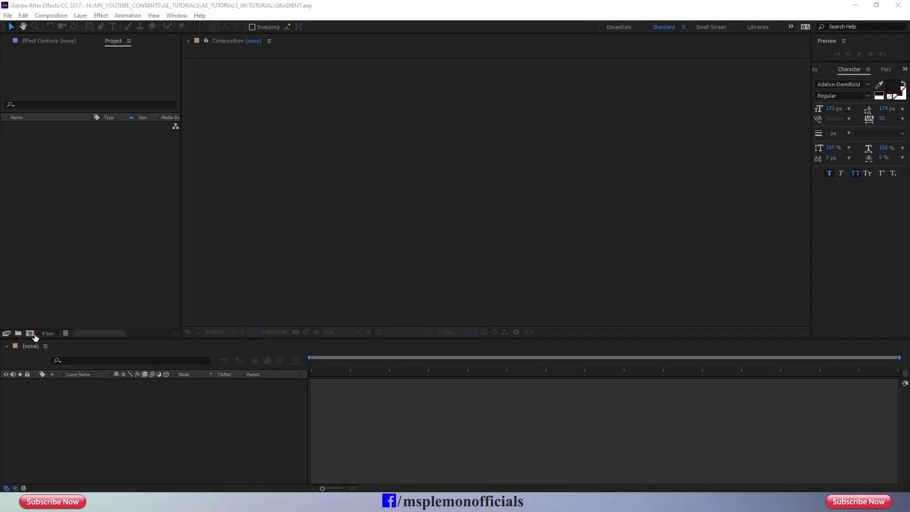
# Create a 1920×1080, 25 fps composition named GRADIENT BASICS
pyautogui.click(31, 333)
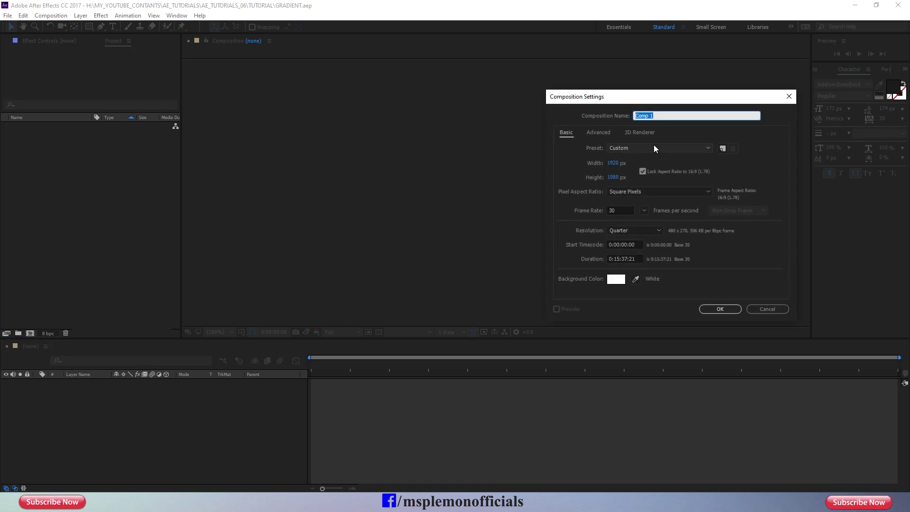
pyautogui.write('GRADIENT BASICS')
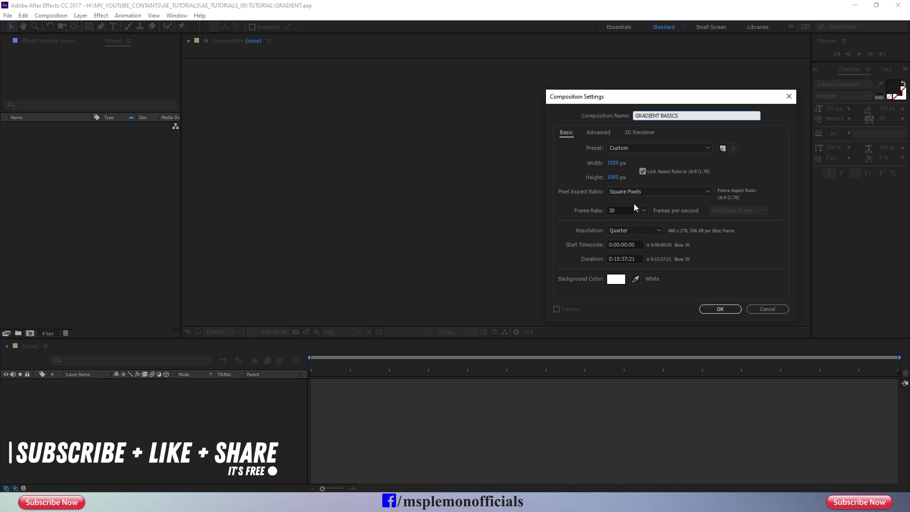
pyautogui.click(644, 210)
pyautogui.click(665, 279)
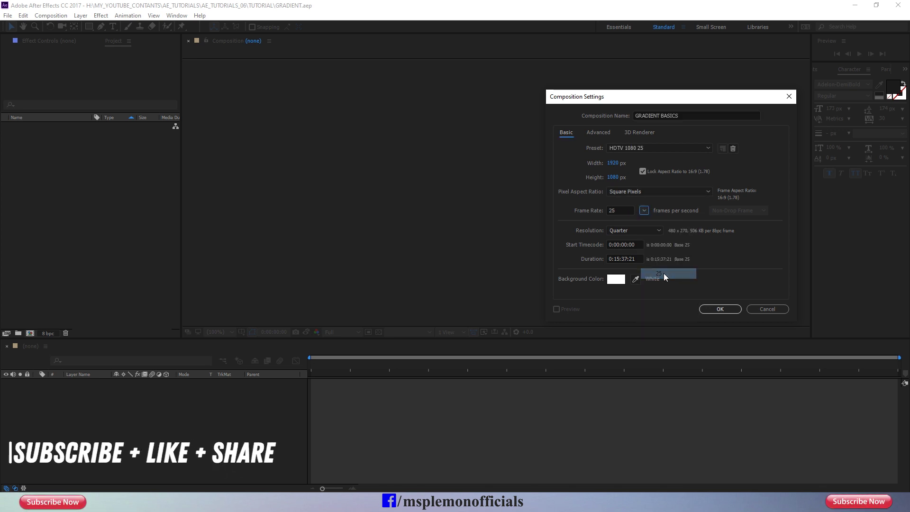
pyautogui.click(720, 308)
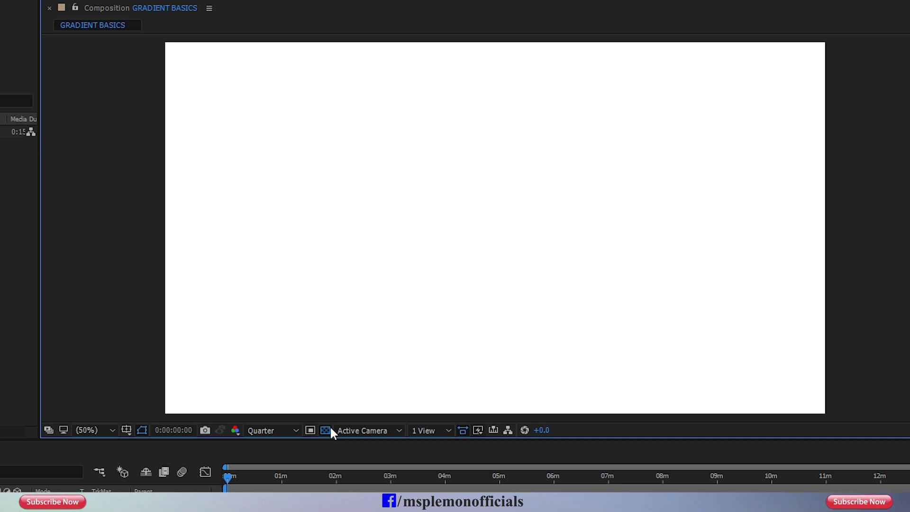
# Toggle the transparency grid on and off in the composition viewer
pyautogui.click(330, 428)
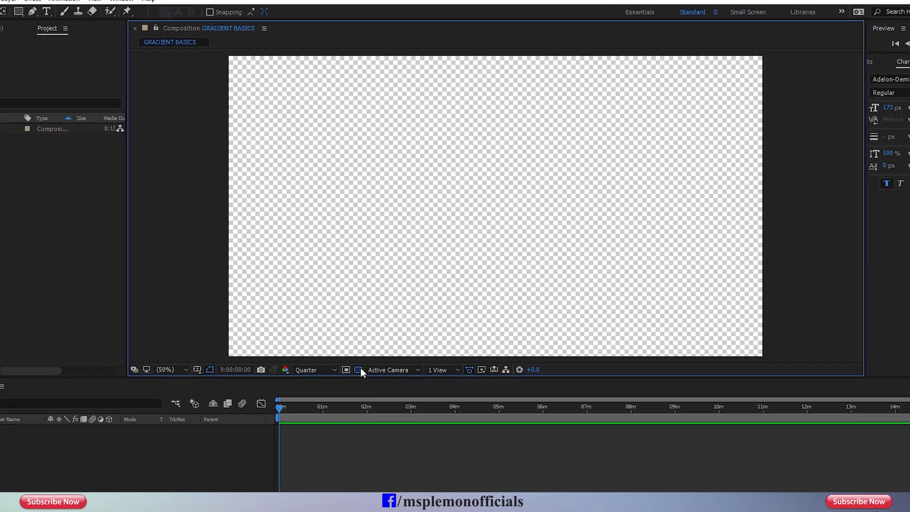
pyautogui.click(379, 332)
pyautogui.click(379, 334)
pyautogui.click(380, 335)
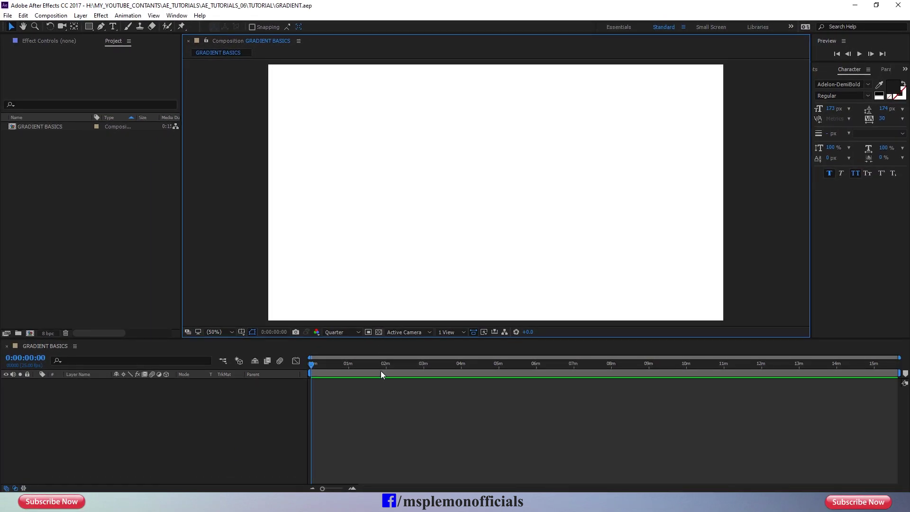
pyautogui.click(375, 403)
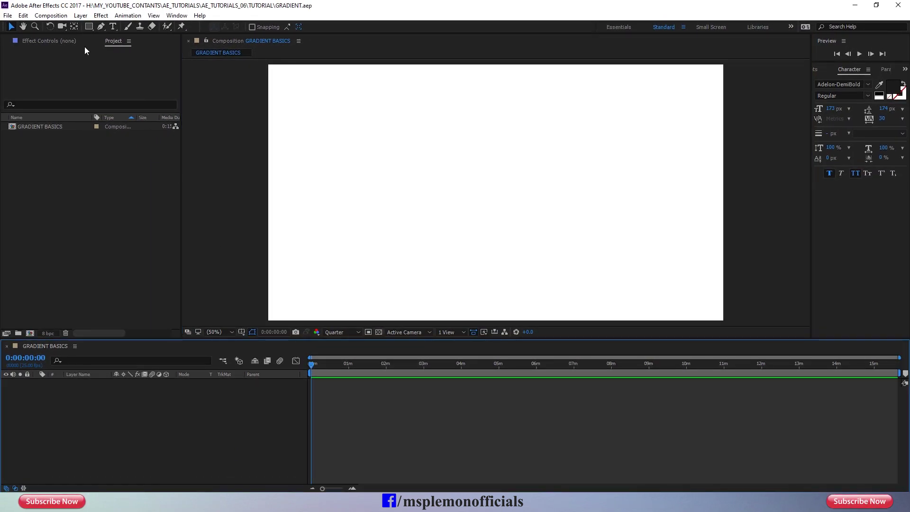
# Set the composition background colour to black (000000) in Composition Settings
pyautogui.click(59, 20)
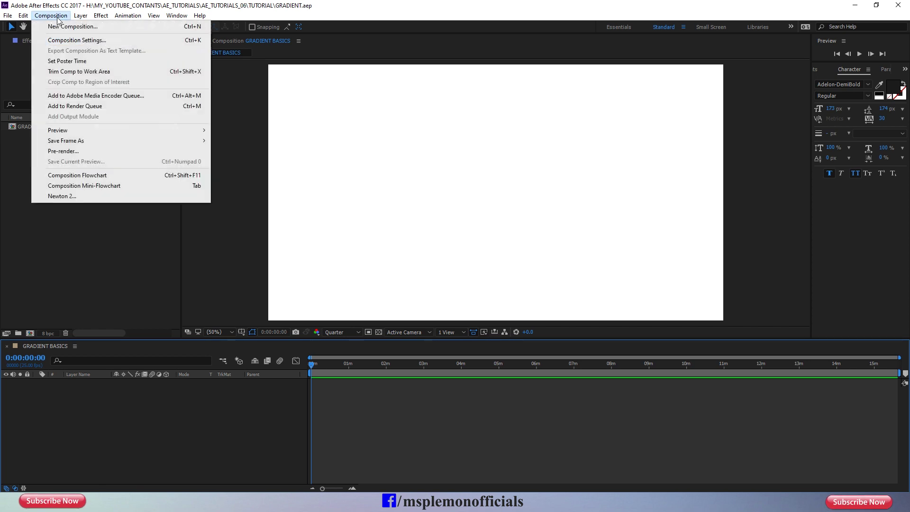
pyautogui.click(76, 41)
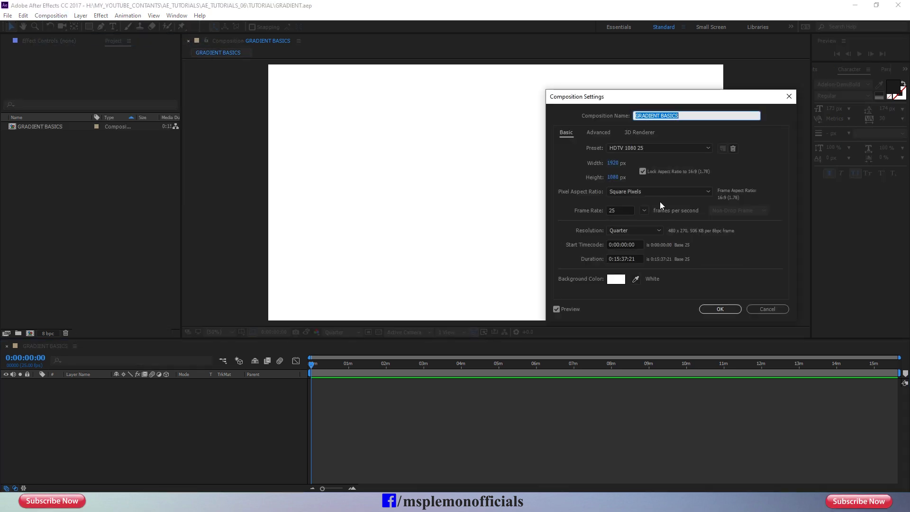
pyautogui.click(616, 280)
pyautogui.moveTo(674, 219)
pyautogui.mouseDown()
pyautogui.moveTo(637, 230)
pyautogui.moveTo(709, 206)
pyautogui.moveTo(578, 272)
pyautogui.mouseUp()
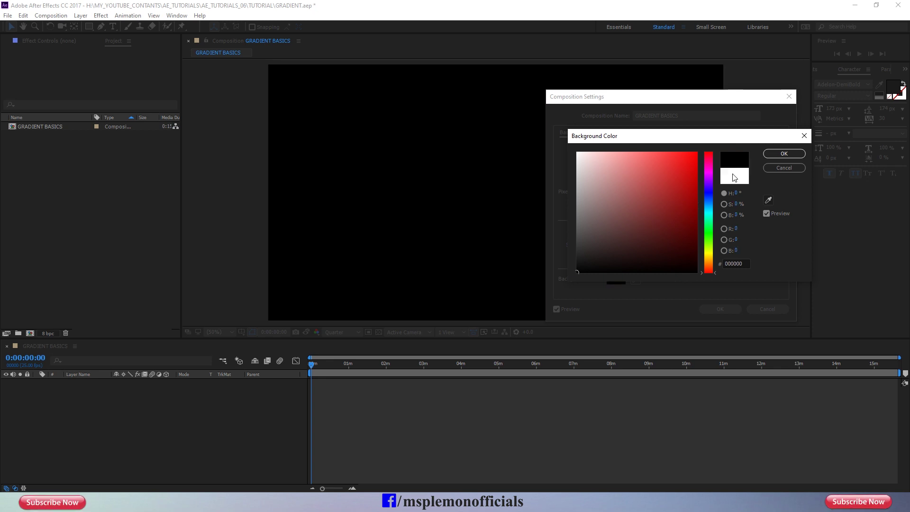
pyautogui.click(787, 156)
pyautogui.click(720, 309)
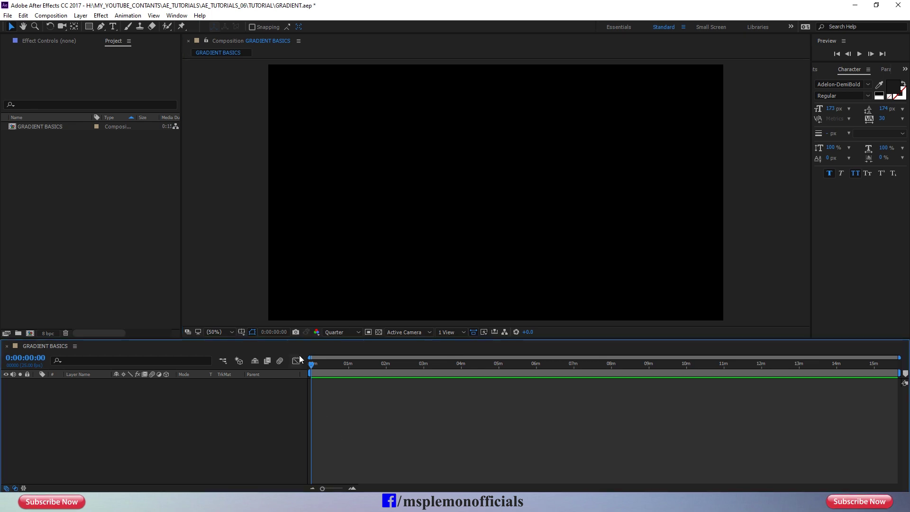
pyautogui.click(319, 364)
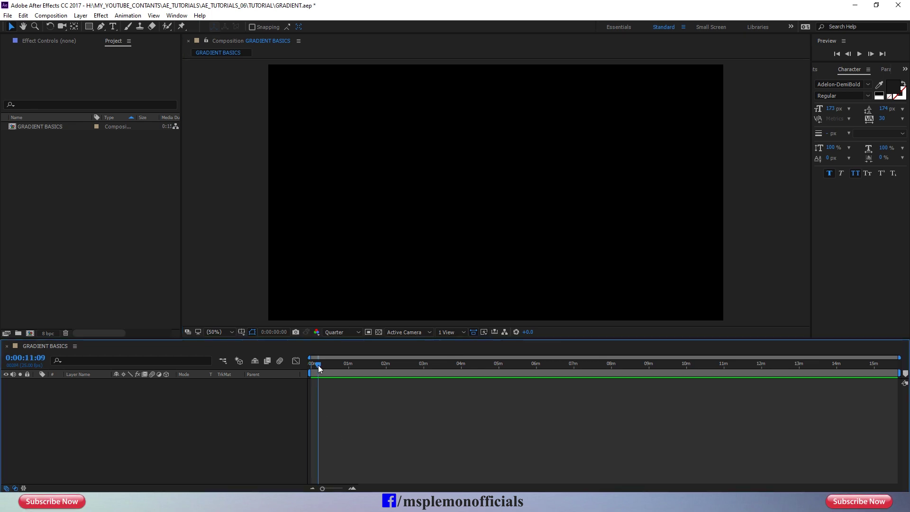
# Add a comp-size solid layer named Deep Red Solid 1
pyautogui.rightClick(238, 421)
pyautogui.moveTo(276, 331)
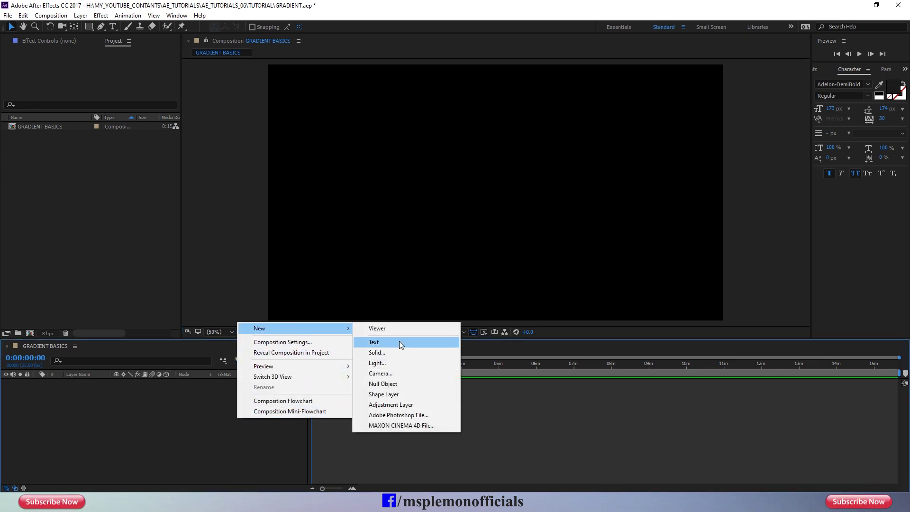
pyautogui.click(395, 356)
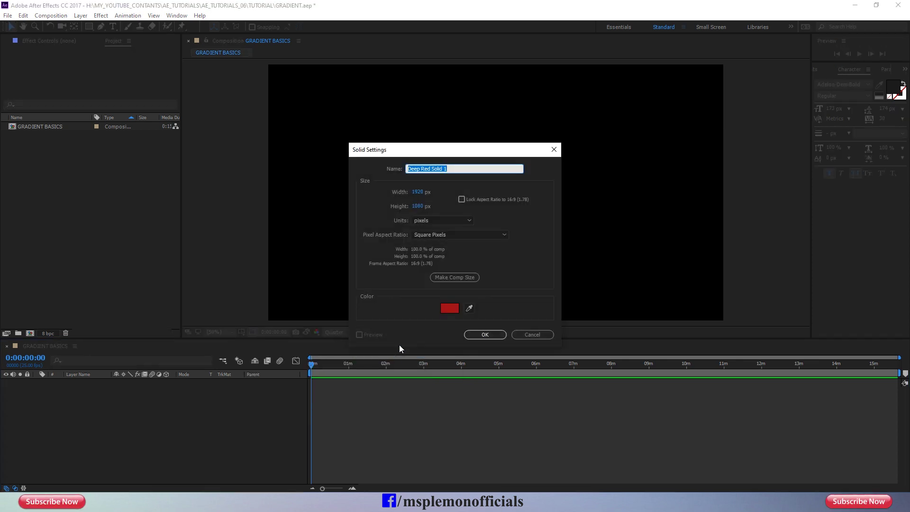
pyautogui.click(485, 335)
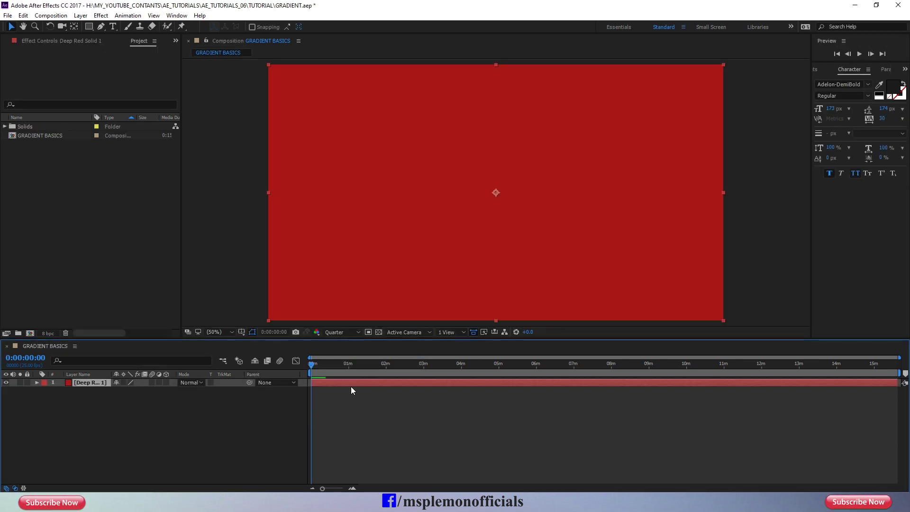
# Make the red solid visible and show the Effects & Presets panel
pyautogui.click(6, 382)
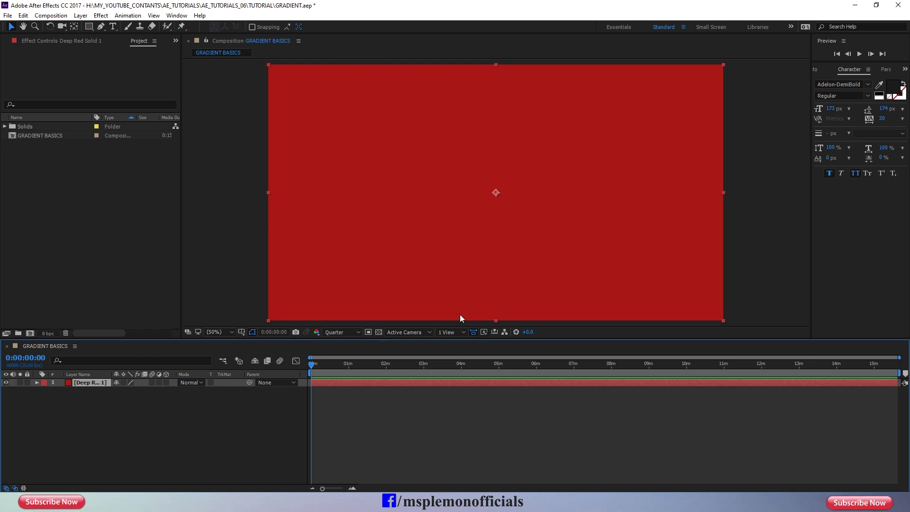
pyautogui.click(905, 70)
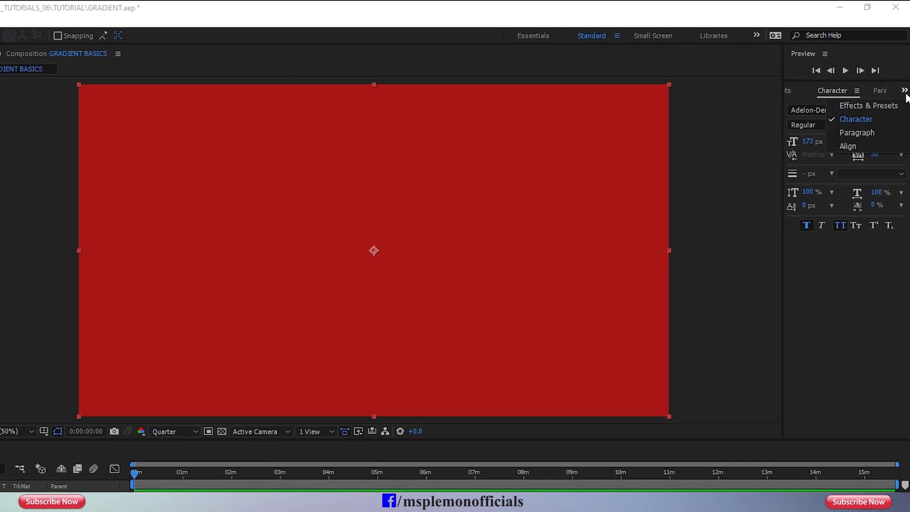
pyautogui.click(887, 105)
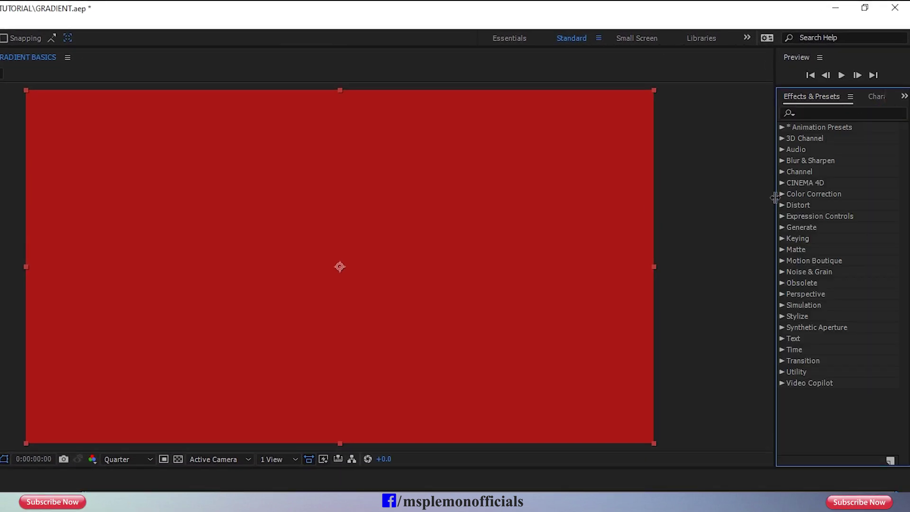
# Apply Gradient Ramp to Deep Red Solid 1, black to white from top (944,8) to bottom (976,1096)
pyautogui.moveTo(753, 201); pyautogui.dragTo(714, 211)
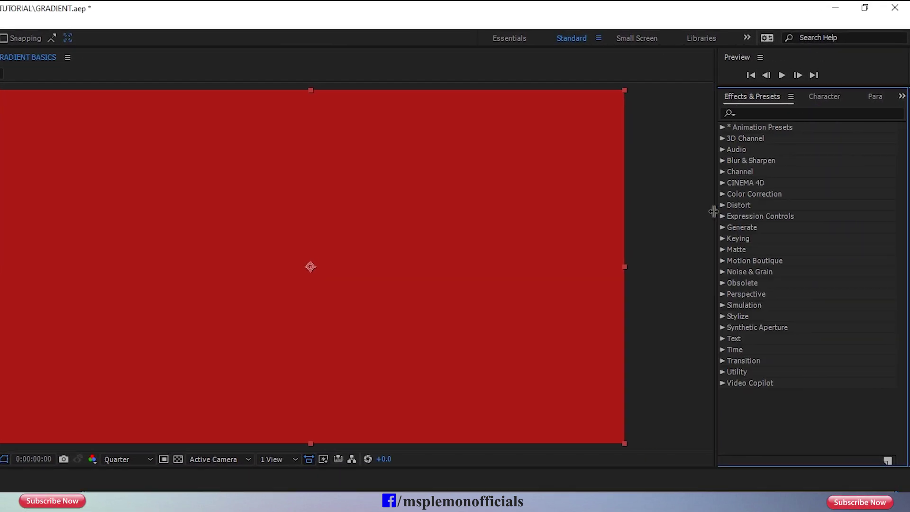
pyautogui.click(753, 113)
pyautogui.write('ramp')
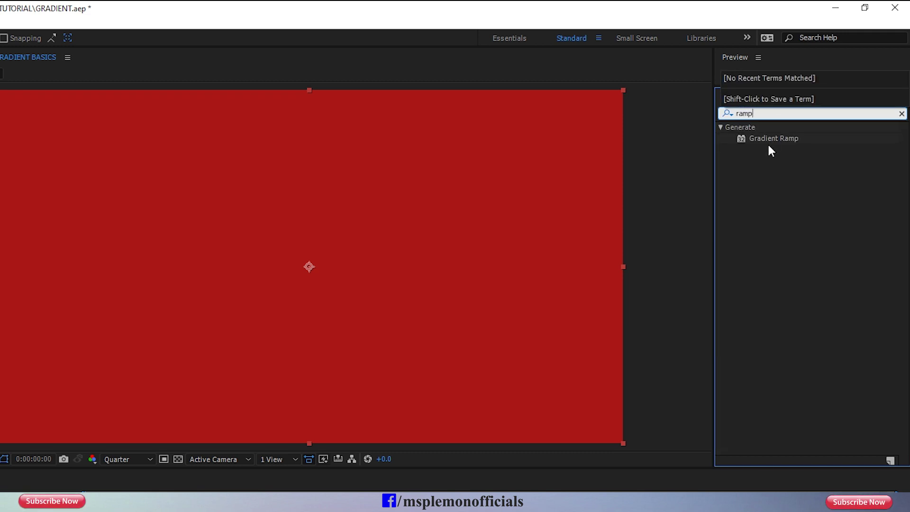
pyautogui.click(772, 140)
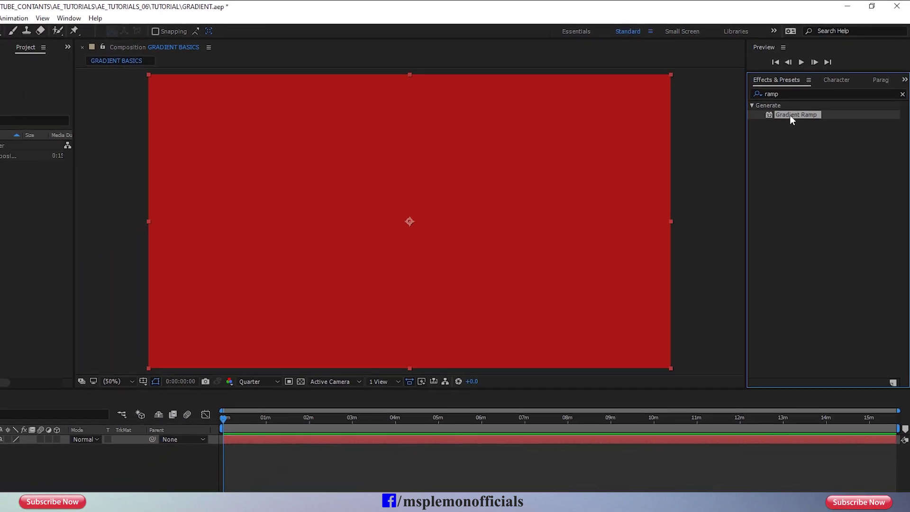
pyautogui.moveTo(789, 114); pyautogui.dragTo(580, 151)
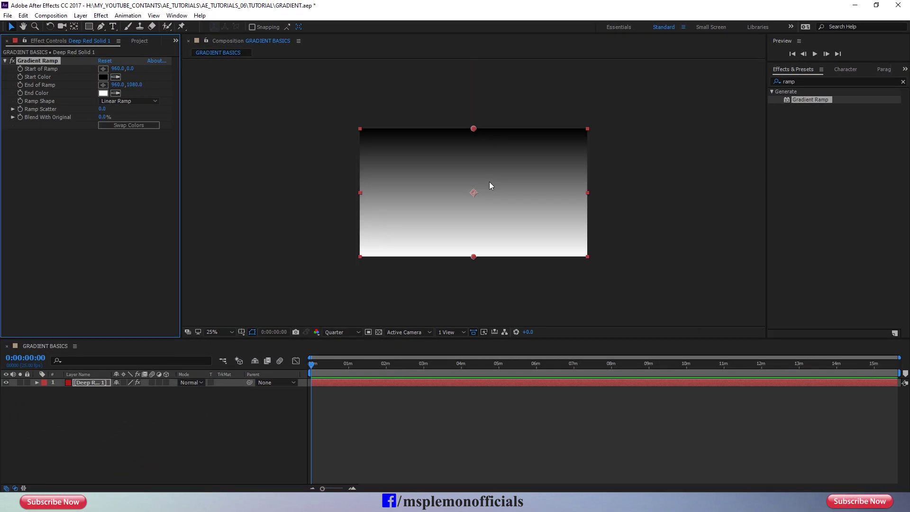
pyautogui.moveTo(474, 132)
pyautogui.mouseDown()
pyautogui.moveTo(493, 157)
pyautogui.moveTo(475, 131)
pyautogui.mouseUp()
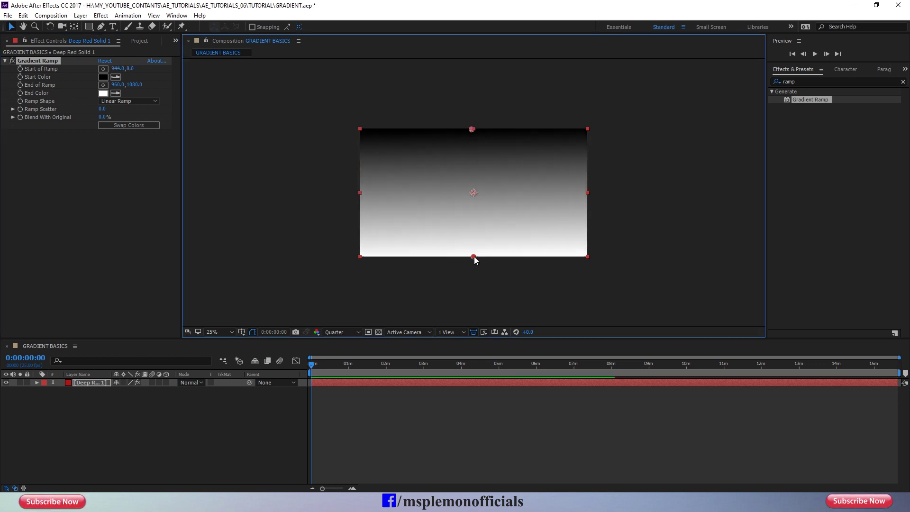
pyautogui.moveTo(474, 257)
pyautogui.mouseDown()
pyautogui.moveTo(590, 168)
pyautogui.moveTo(370, 218)
pyautogui.moveTo(590, 258)
pyautogui.moveTo(373, 135)
pyautogui.moveTo(474, 265)
pyautogui.moveTo(499, 267)
pyautogui.mouseUp()
# Make the ramp a Radial Ramp, centre its start point and swap colours for a white centre
pyautogui.click(136, 102)
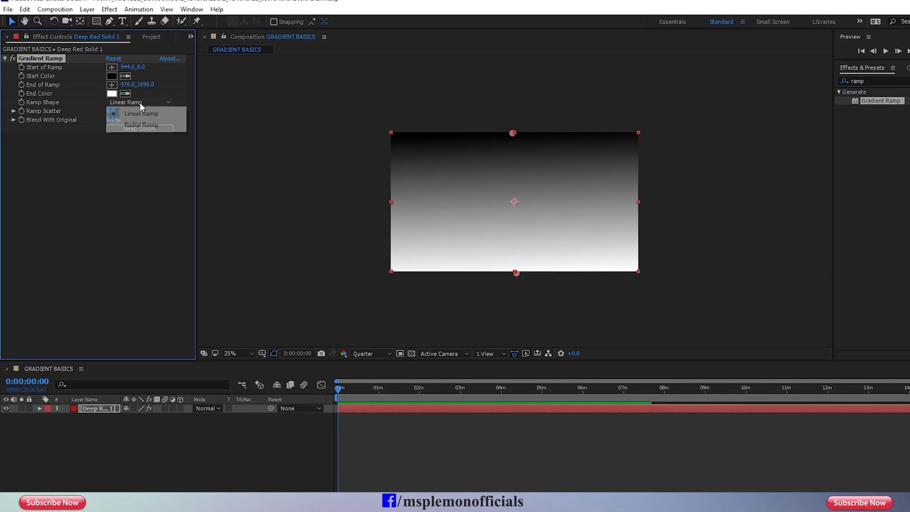
pyautogui.click(142, 124)
pyautogui.moveTo(513, 133)
pyautogui.mouseDown()
pyautogui.moveTo(520, 179)
pyautogui.moveTo(537, 205)
pyautogui.mouseUp()
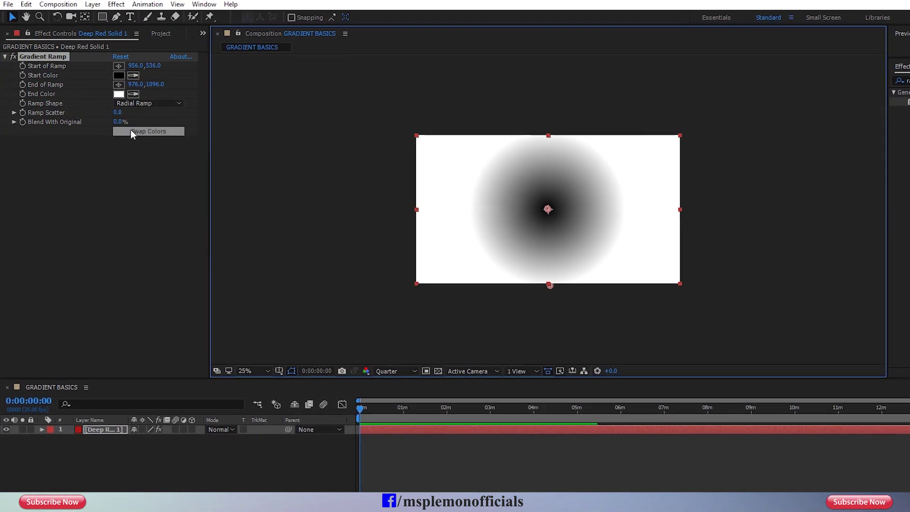
pyautogui.click(142, 133)
pyautogui.click(143, 133)
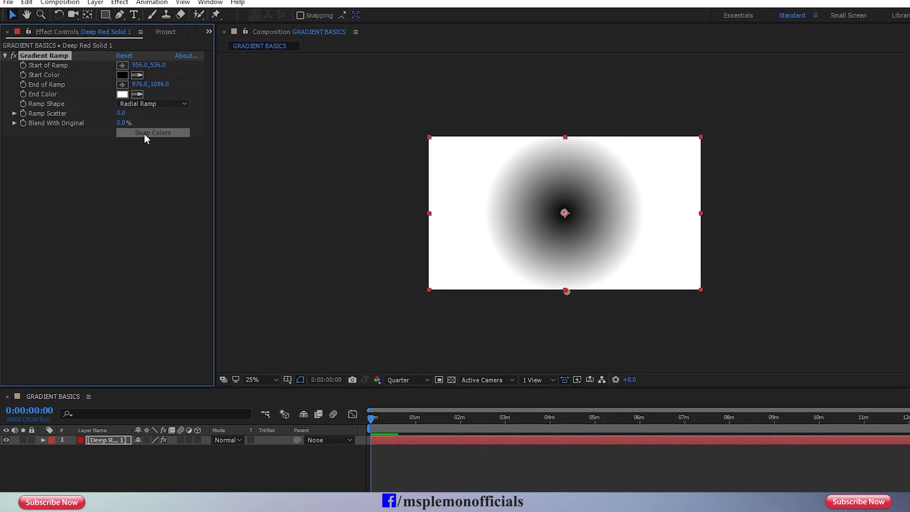
pyautogui.click(144, 133)
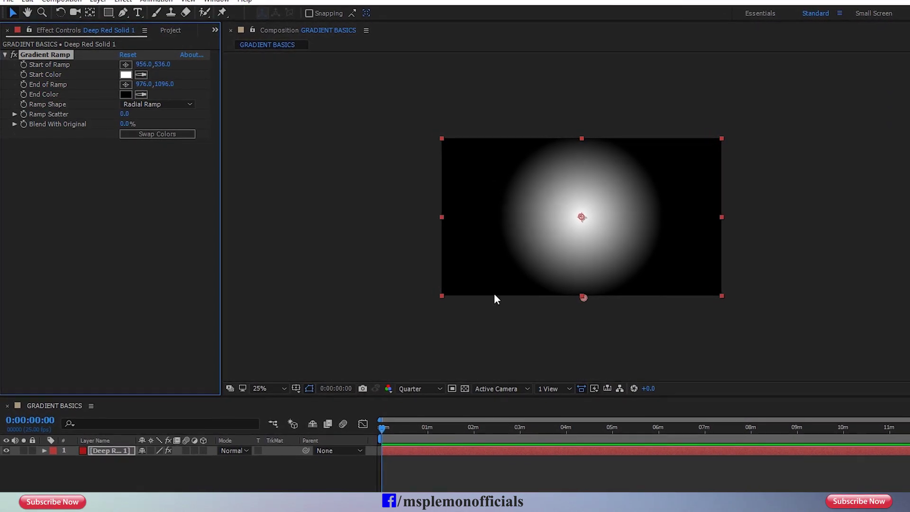
# Recentre the glow and drag the ramp end far down to spread it widely
pyautogui.moveTo(584, 298)
pyautogui.mouseDown()
pyautogui.moveTo(605, 385)
pyautogui.moveTo(619, 344)
pyautogui.mouseUp()
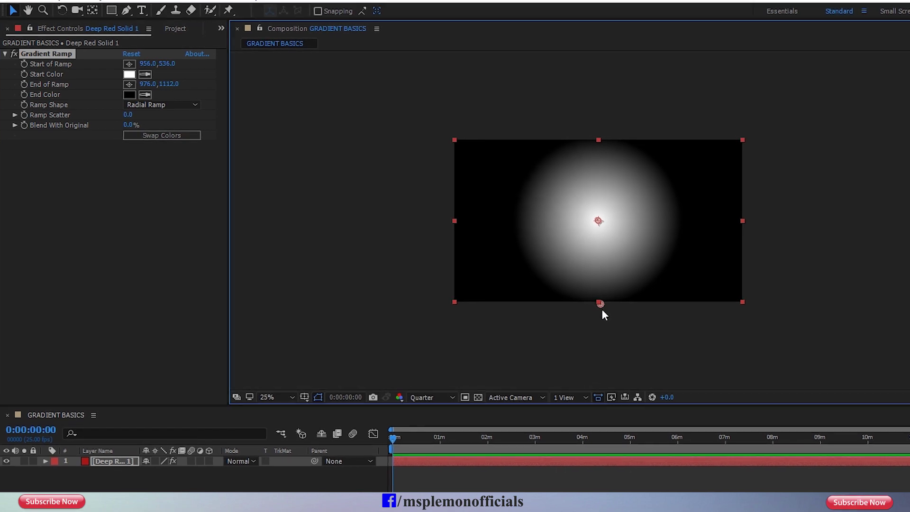
pyautogui.moveTo(614, 223)
pyautogui.mouseDown()
pyautogui.moveTo(598, 282)
pyautogui.moveTo(617, 226)
pyautogui.mouseUp()
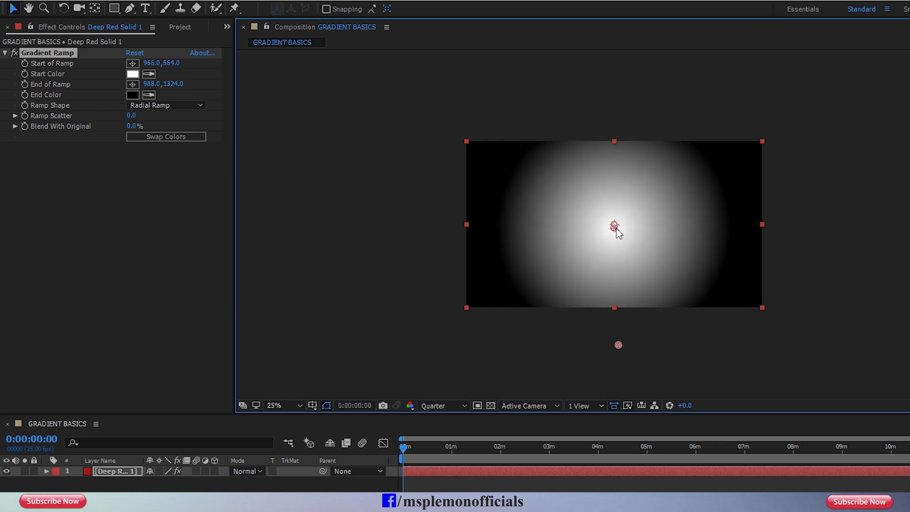
pyautogui.moveTo(617, 347); pyautogui.dragTo(616, 431)
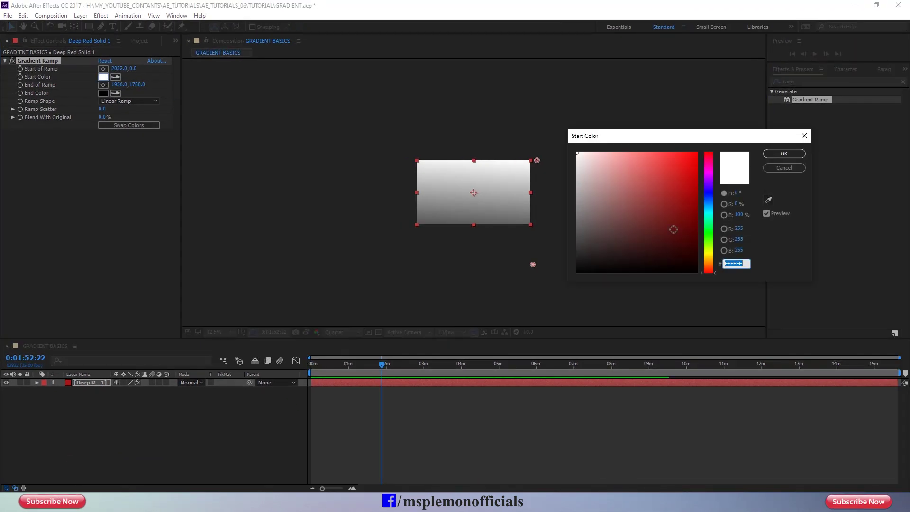
# Make the start colour a fully saturated orange and zoom the viewer to 25%
pyautogui.moveTo(712, 210); pyautogui.dragTo(711, 268)
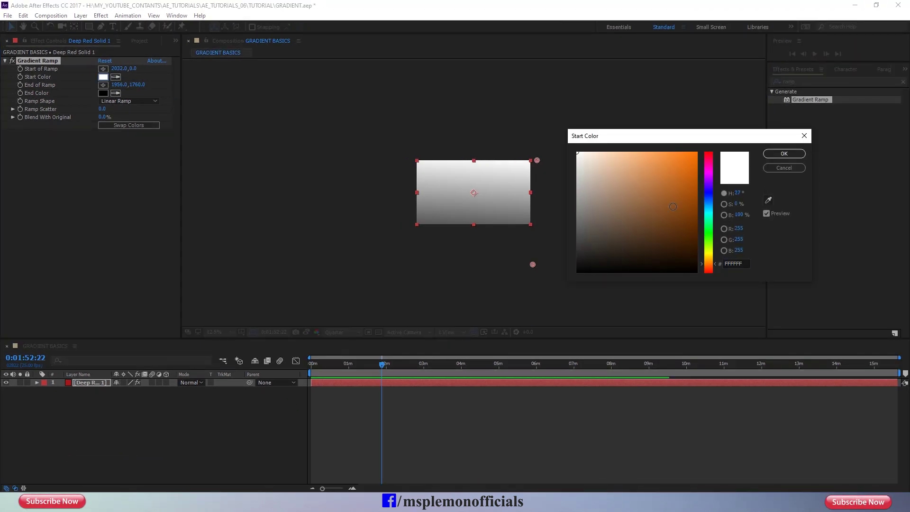
pyautogui.moveTo(684, 175); pyautogui.dragTo(709, 138)
pyautogui.click(779, 155)
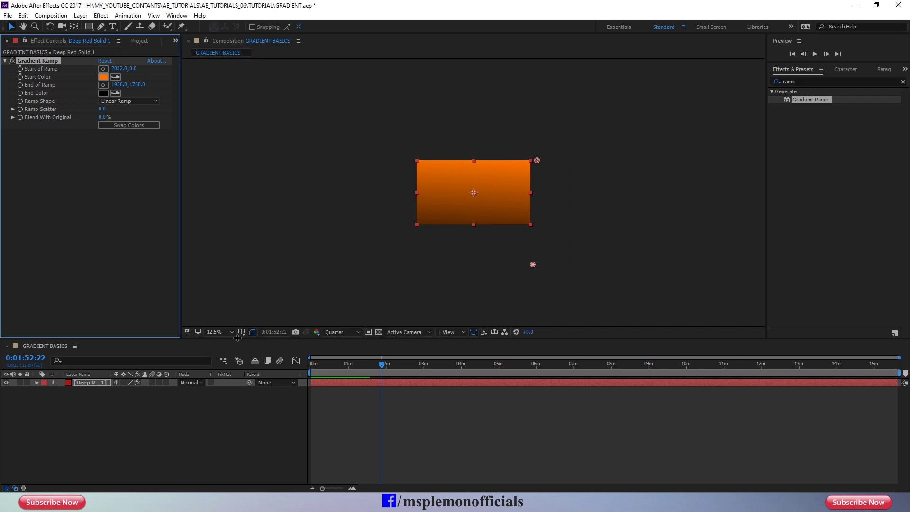
pyautogui.click(213, 334)
pyautogui.click(398, 274)
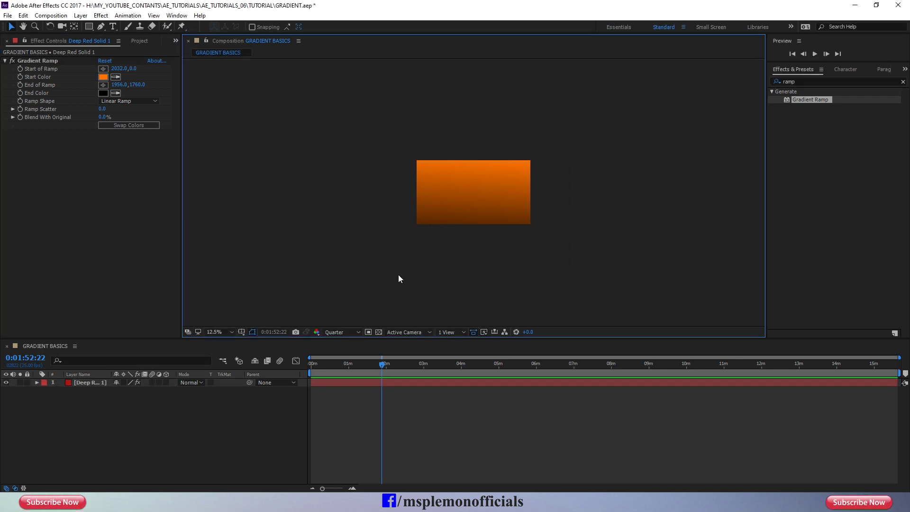
pyautogui.press('.')
# Set the end colour to blue (0309FB) and run the ramp from -124,-20 to 1928,1128
pyautogui.click(41, 60)
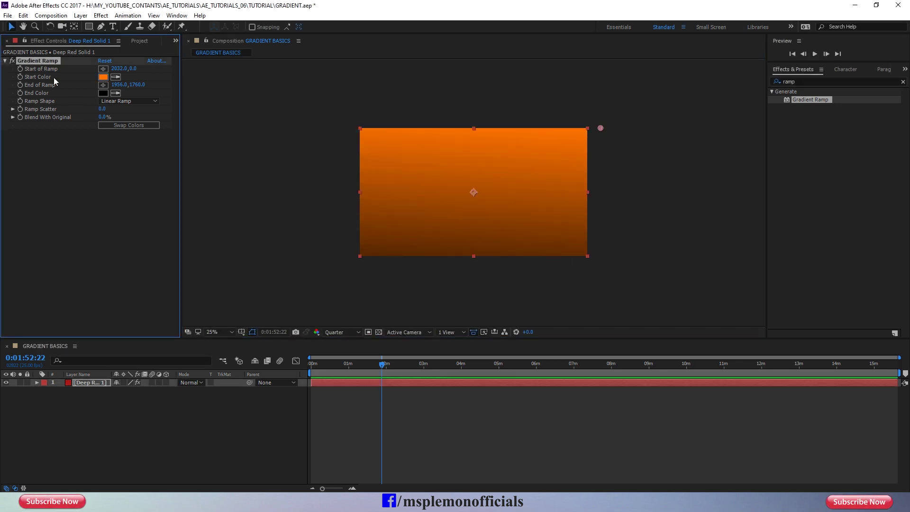
pyautogui.click(103, 93)
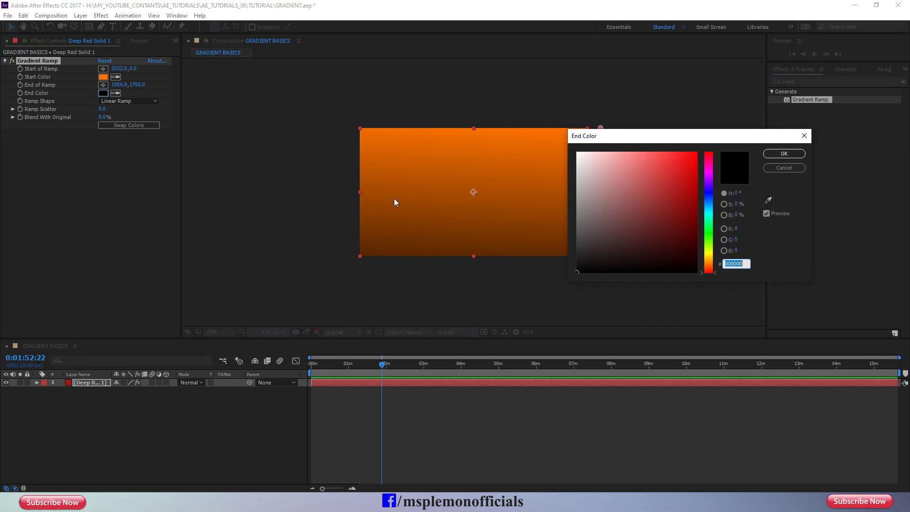
pyautogui.moveTo(617, 135); pyautogui.dragTo(689, 134)
pyautogui.click(769, 152)
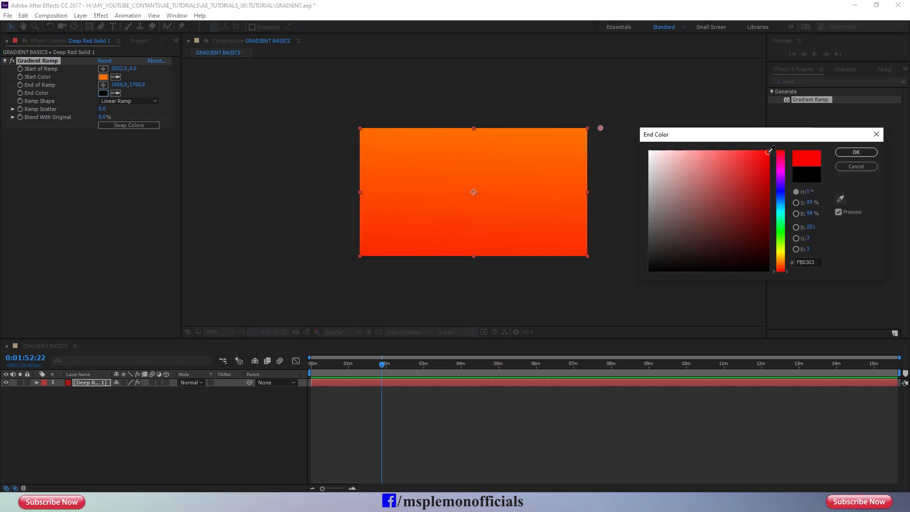
pyautogui.click(856, 152)
pyautogui.moveTo(598, 131)
pyautogui.mouseDown()
pyautogui.moveTo(459, 229)
pyautogui.moveTo(364, 129)
pyautogui.mouseUp()
pyautogui.click(103, 93)
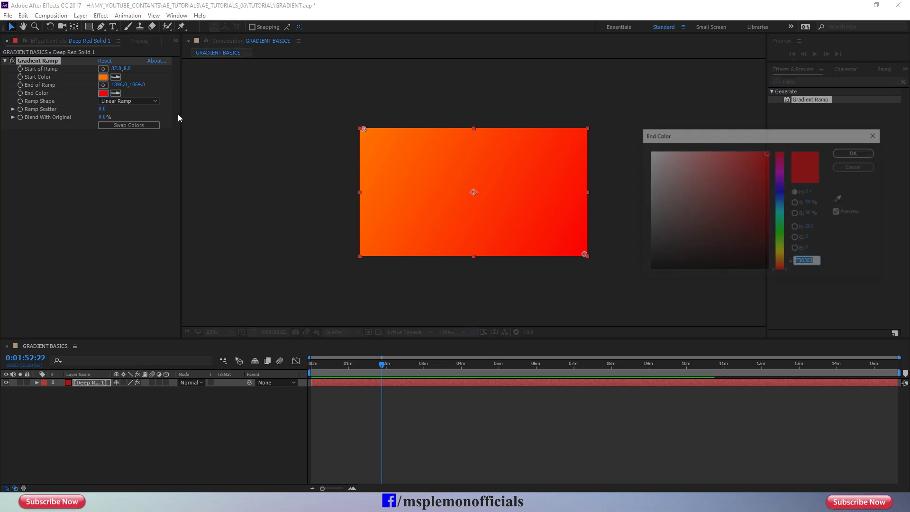
pyautogui.moveTo(783, 199); pyautogui.dragTo(783, 194)
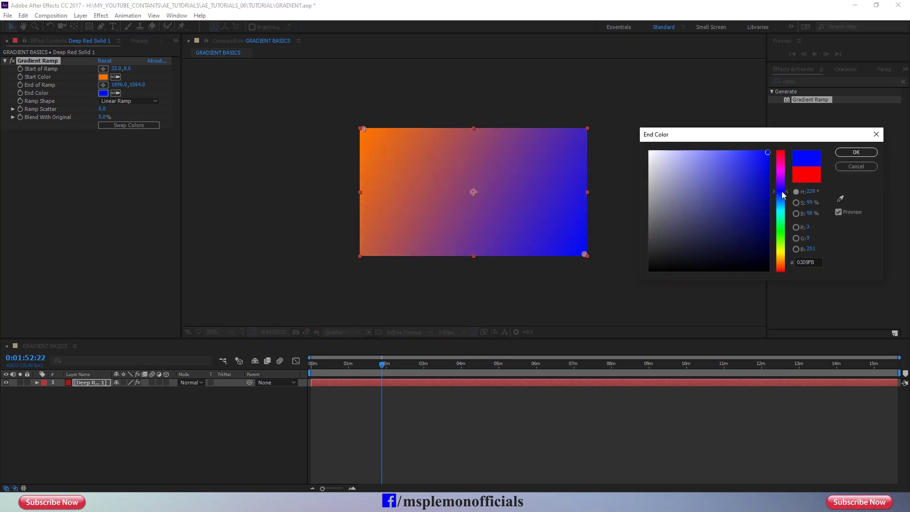
pyautogui.click(854, 153)
pyautogui.moveTo(584, 258); pyautogui.dragTo(573, 268)
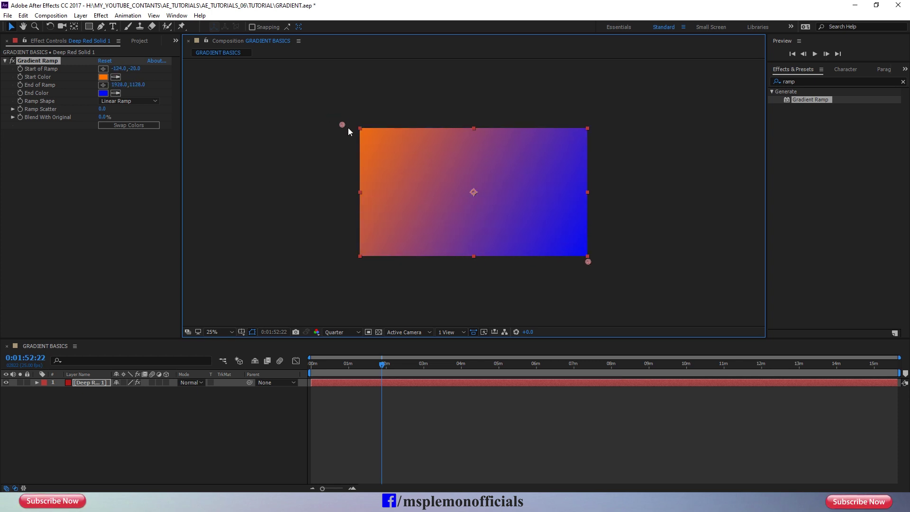
# Swap the ramp points, switch to Radial Ramp and centre the orange start at 952,568
pyautogui.moveTo(587, 261); pyautogui.dragTo(360, 256)
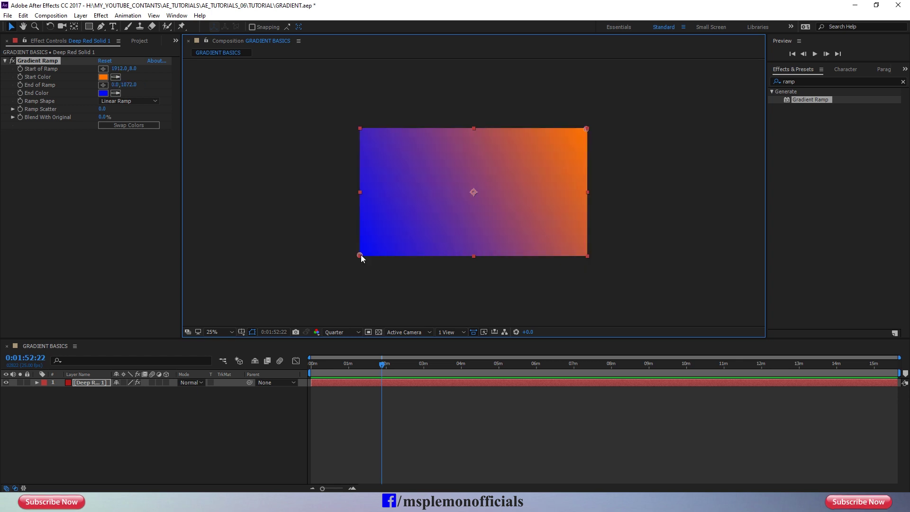
pyautogui.click(128, 101)
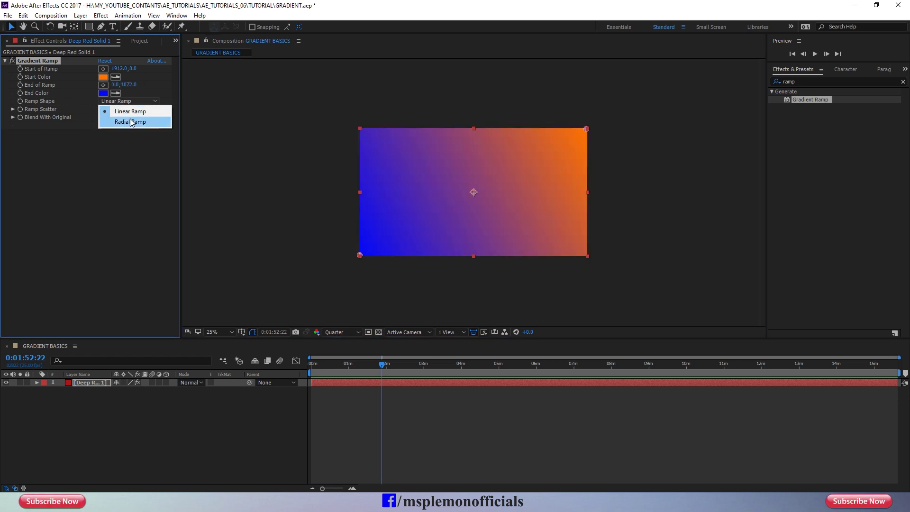
pyautogui.click(126, 120)
pyautogui.press(',')
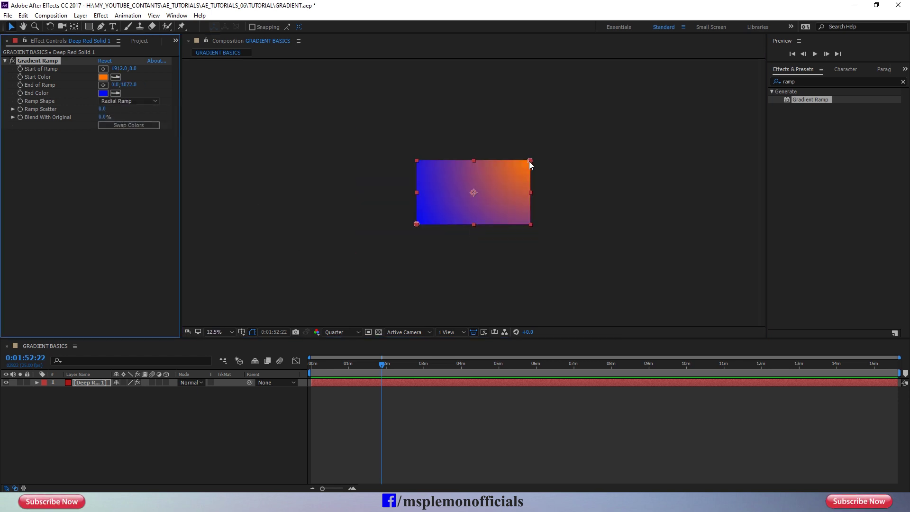
pyautogui.moveTo(529, 161)
pyautogui.mouseDown()
pyautogui.moveTo(482, 183)
pyautogui.moveTo(496, 177)
pyautogui.mouseUp()
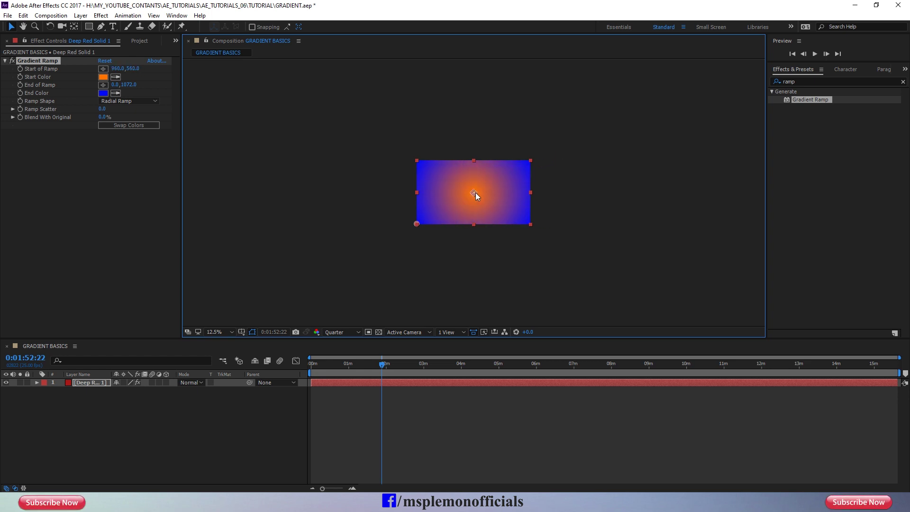
pyautogui.moveTo(417, 224)
pyautogui.mouseDown()
pyautogui.moveTo(326, 254)
pyautogui.moveTo(385, 245)
pyautogui.moveTo(371, 249)
pyautogui.mouseUp()
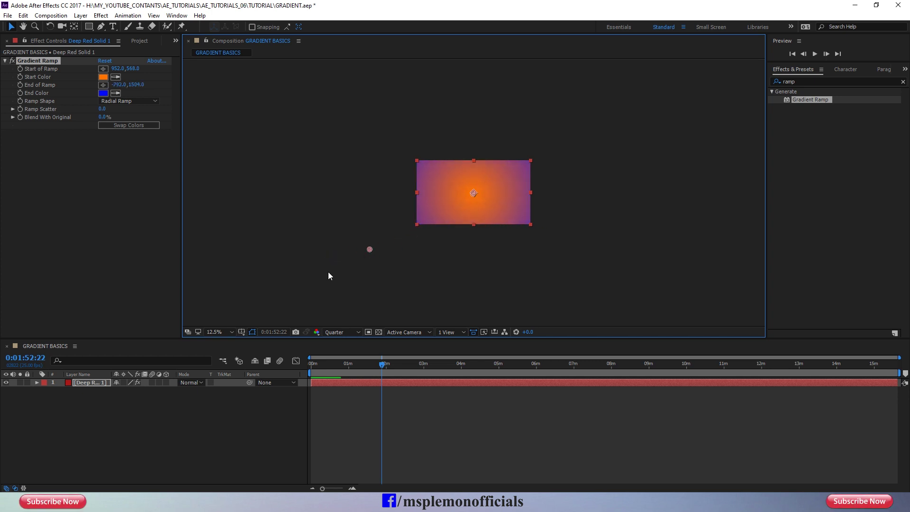
# Place the ramp end just left of the solid at -300,332 and return to 0:00:00:00
pyautogui.click(222, 332)
pyautogui.click(243, 173)
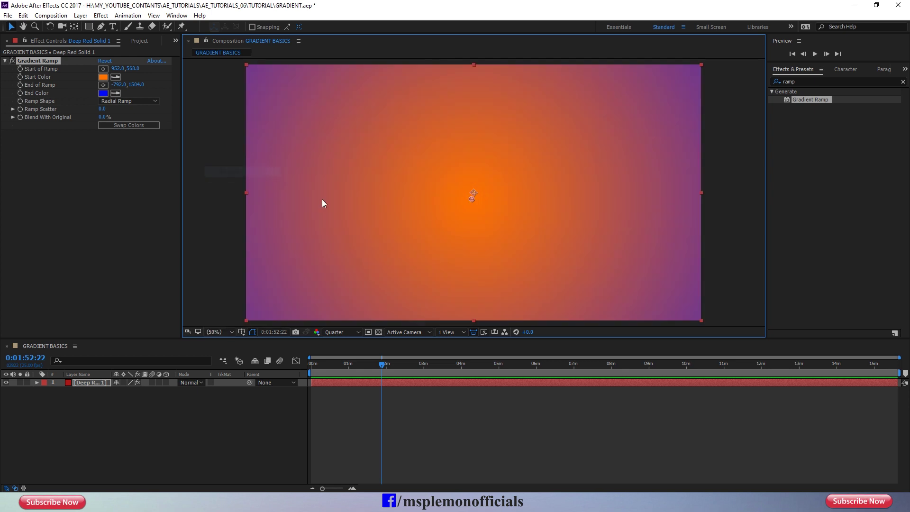
pyautogui.press(',')
pyautogui.press(',')
pyautogui.press('.')
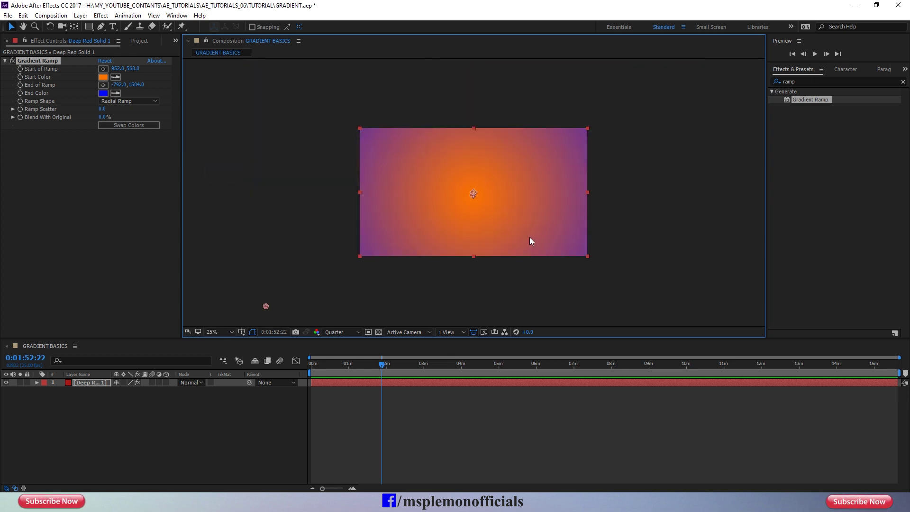
pyautogui.moveTo(267, 309)
pyautogui.mouseDown()
pyautogui.moveTo(362, 129)
pyautogui.moveTo(318, 170)
pyautogui.mouseUp()
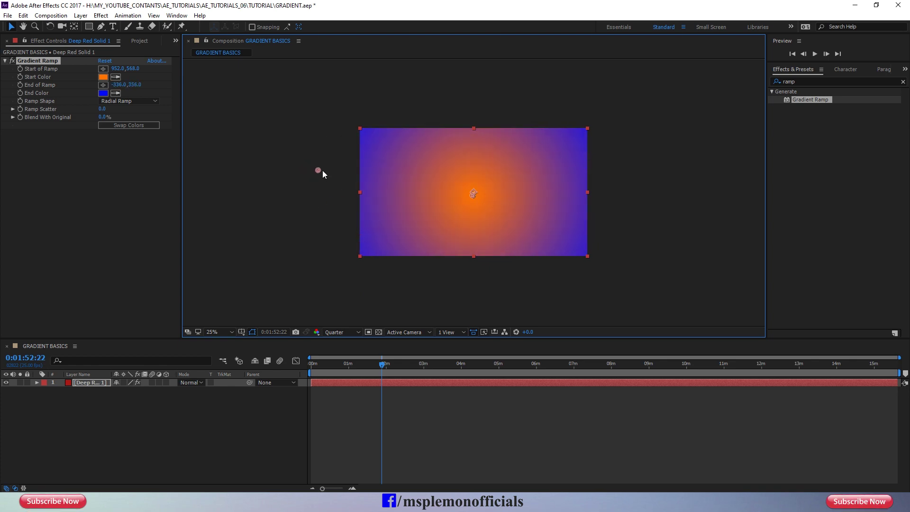
pyautogui.click(330, 372)
pyautogui.press('Home')
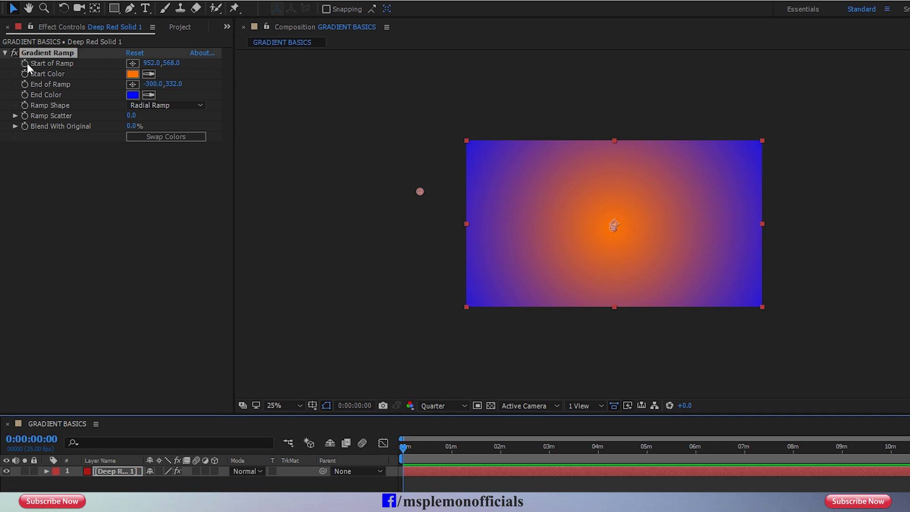
# Add 0:00:00:00 keyframes for ramp start, end point and end colour, revealing them with U
pyautogui.click(25, 64)
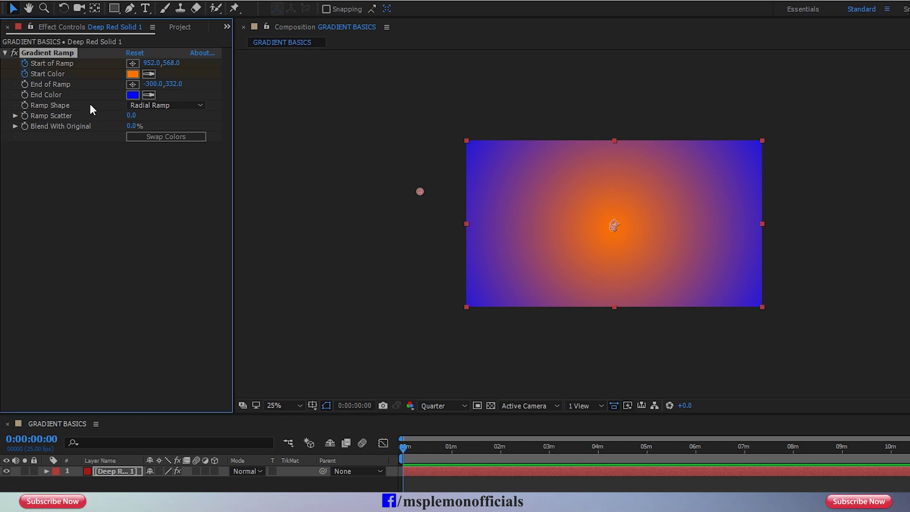
pyautogui.click(25, 85)
pyautogui.click(25, 95)
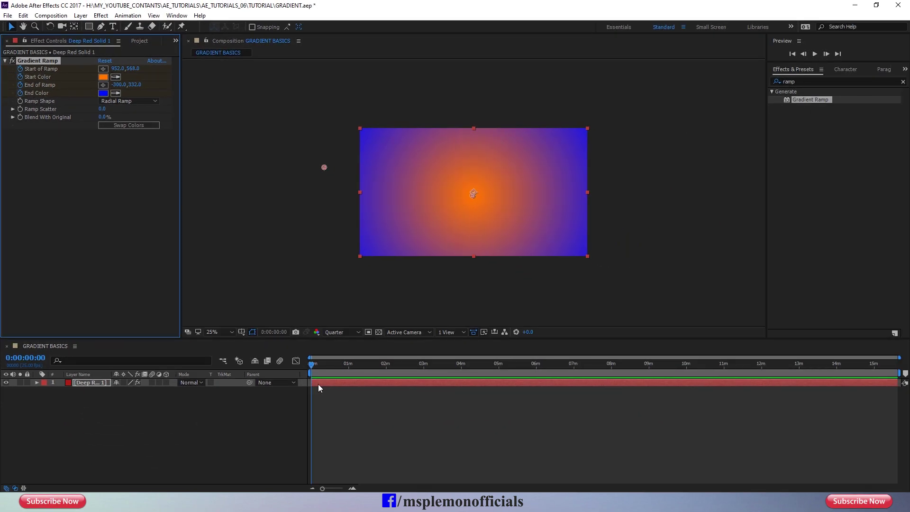
pyautogui.click(318, 384)
pyautogui.press('u')
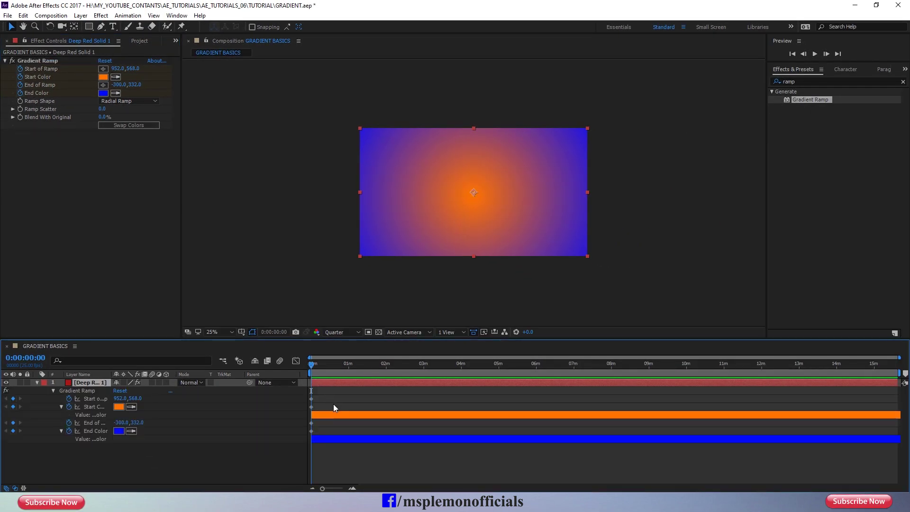
# Set the work area end at 0:00:10:03 and jump the current time there
pyautogui.press('=')
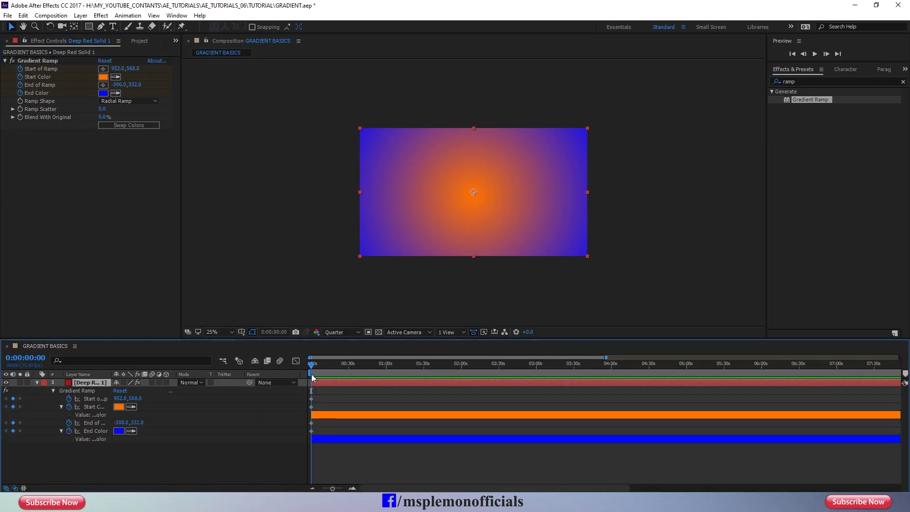
pyautogui.moveTo(315, 370)
pyautogui.mouseDown()
pyautogui.moveTo(387, 379)
pyautogui.moveTo(350, 380)
pyautogui.mouseUp()
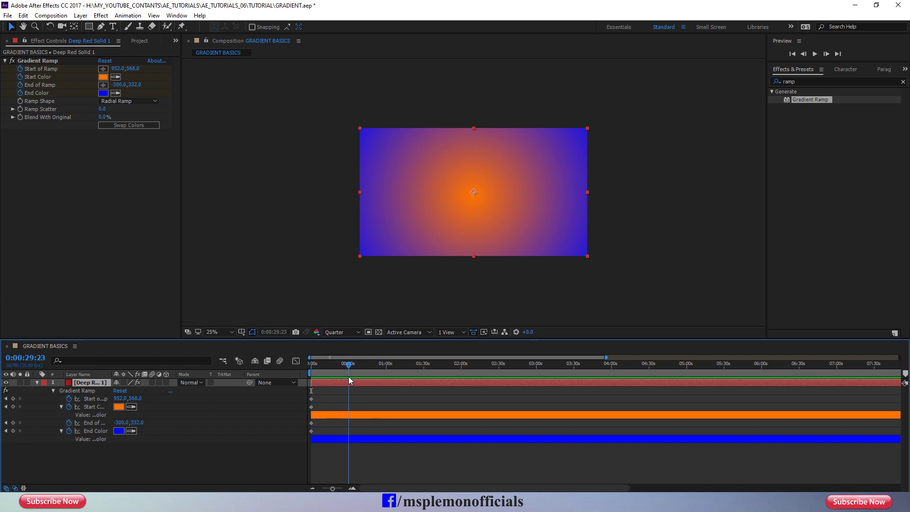
pyautogui.press('=')
pyautogui.press('=')
pyautogui.press('=')
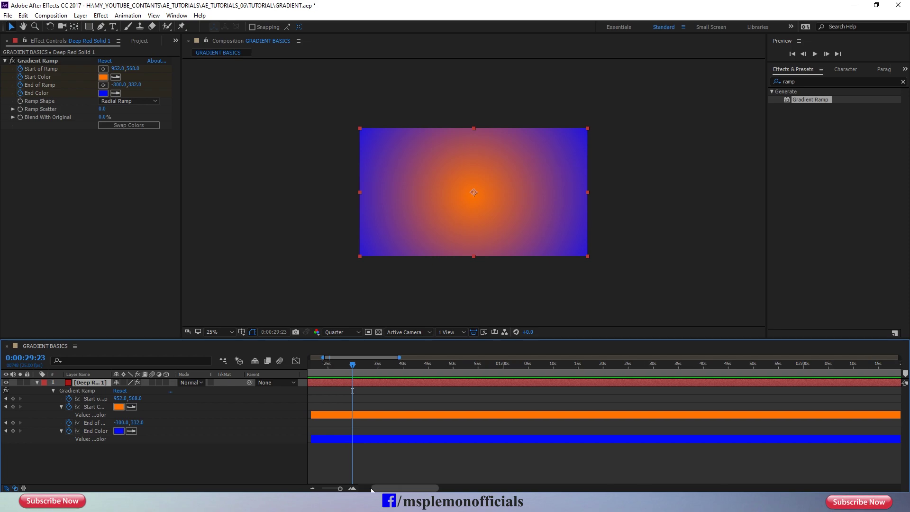
pyautogui.press('=')
pyautogui.moveTo(461, 365); pyautogui.dragTo(377, 371)
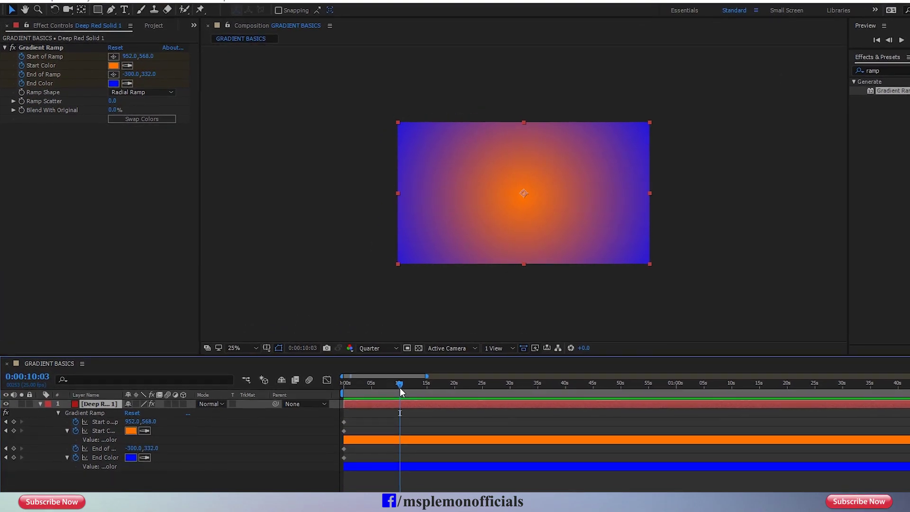
pyautogui.moveTo(400, 382); pyautogui.dragTo(287, 397)
pyautogui.press('n')
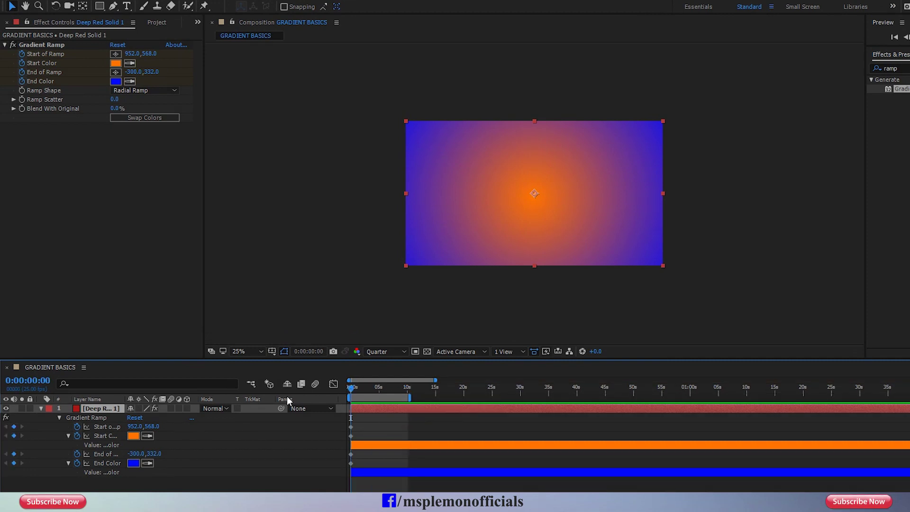
pyautogui.press('=')
pyautogui.press('=')
pyautogui.hotkey('shift', 'End')
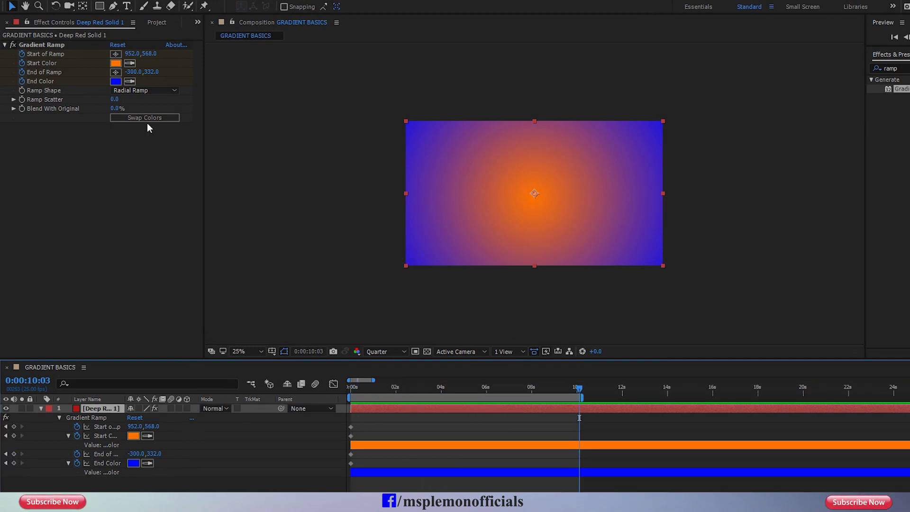
# At 0:00:10:03, change the end colour to red and the start colour to blue
pyautogui.click(116, 81)
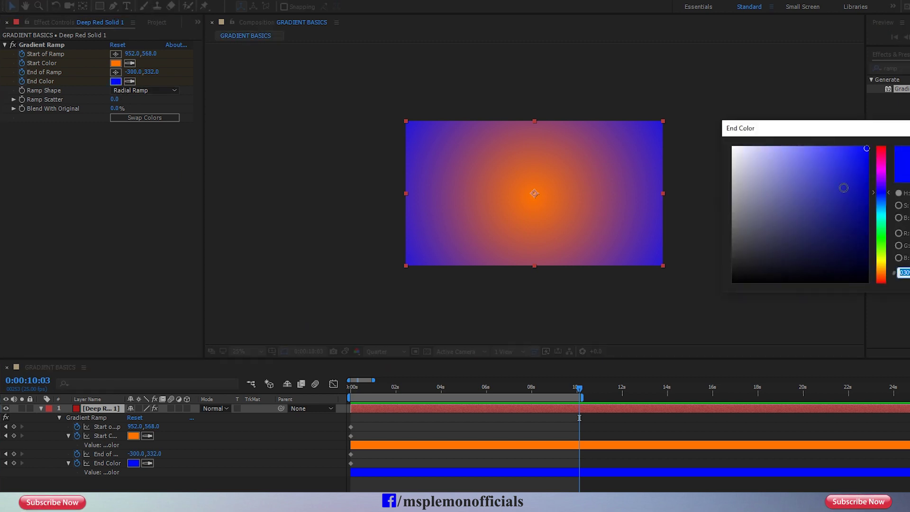
pyautogui.click(886, 147)
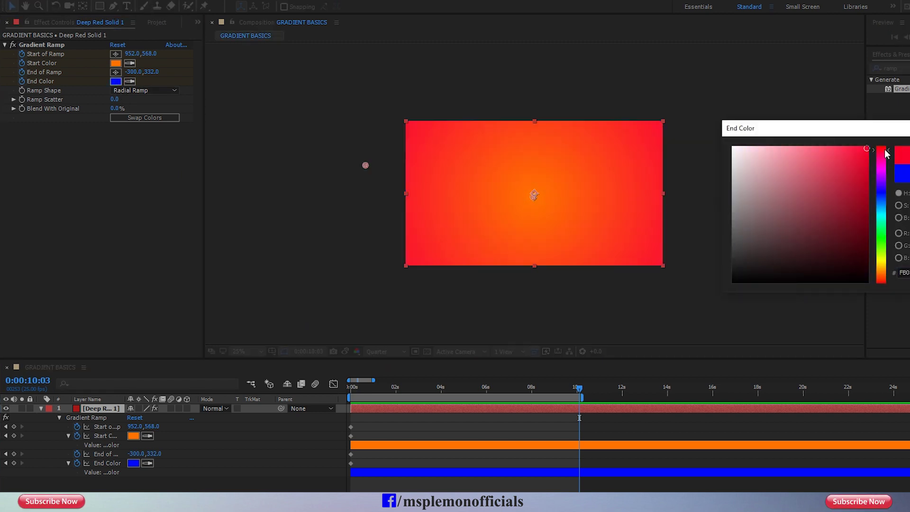
pyautogui.press('Return')
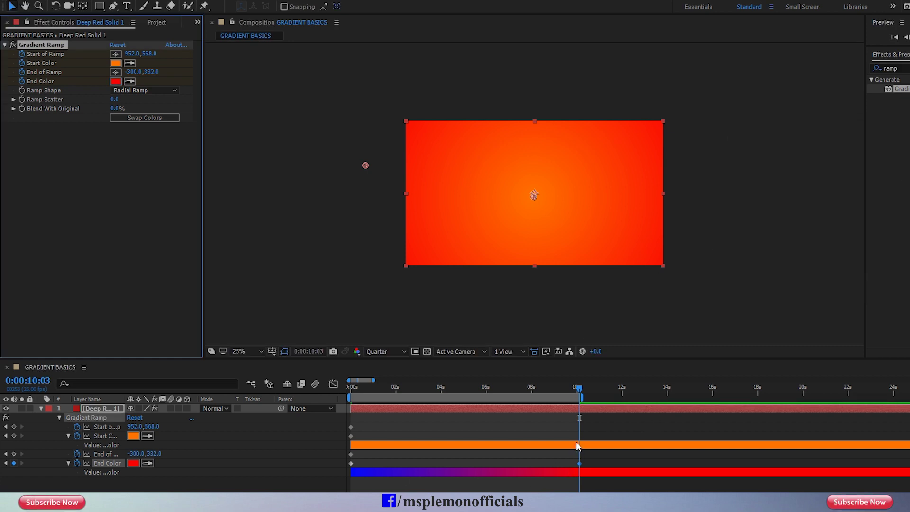
pyautogui.click(115, 63)
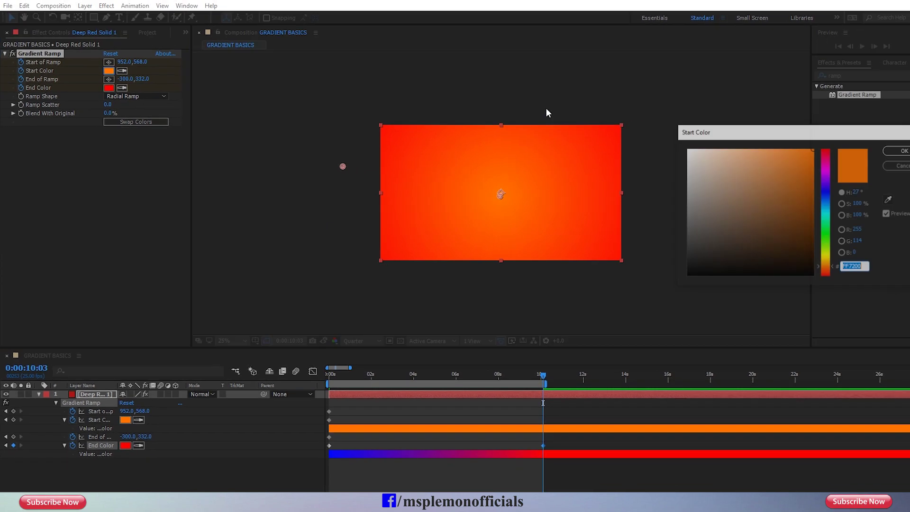
pyautogui.click(788, 198)
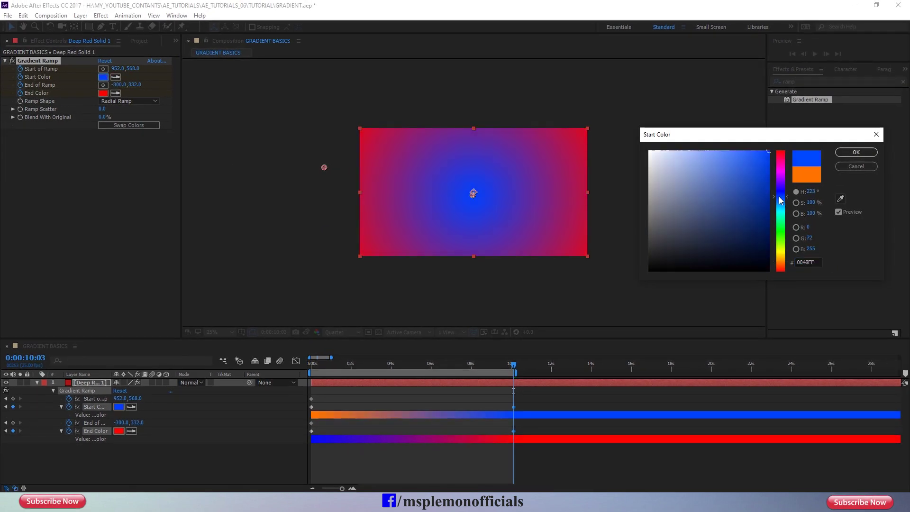
pyautogui.moveTo(781, 200); pyautogui.dragTo(781, 197)
pyautogui.click(856, 152)
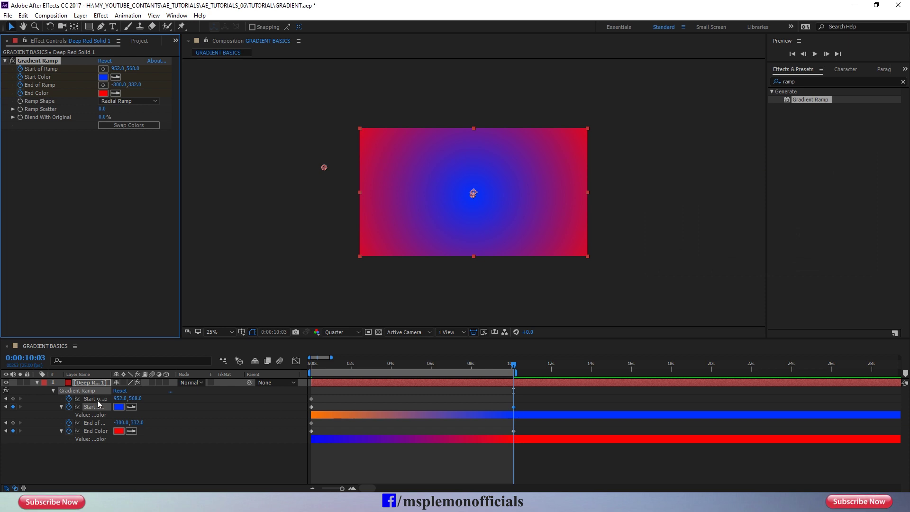
# Key the ramp from 1724,876 to 4,16, then move the frame-0 end to -1032,852
pyautogui.moveTo(474, 198); pyautogui.dragTo(495, 202)
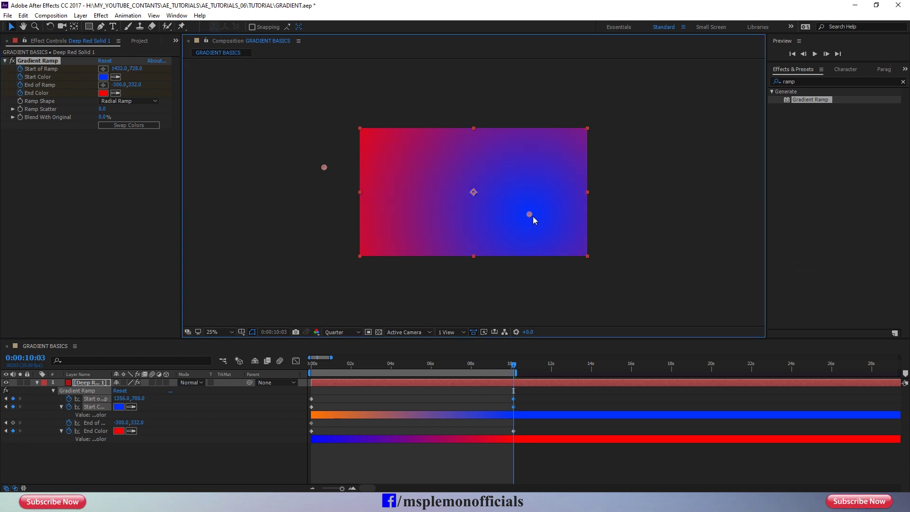
pyautogui.moveTo(564, 232); pyautogui.dragTo(565, 231)
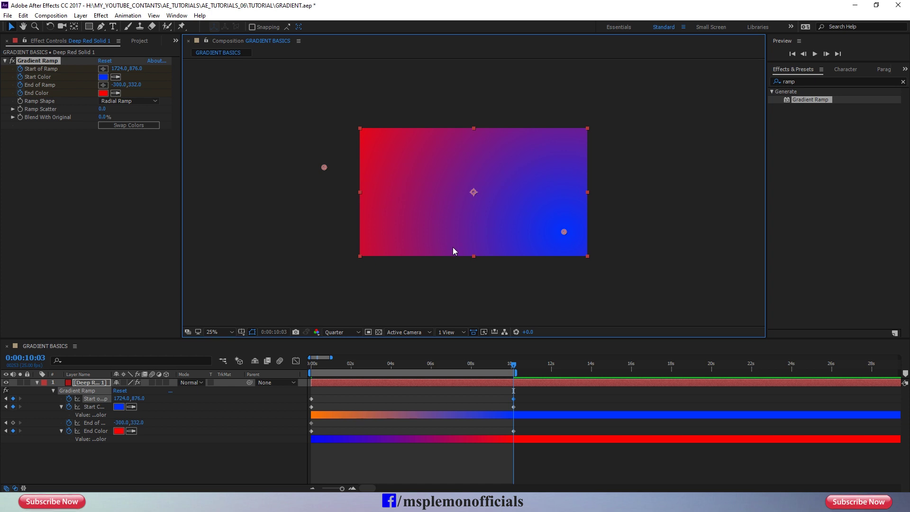
pyautogui.moveTo(325, 168); pyautogui.dragTo(370, 149)
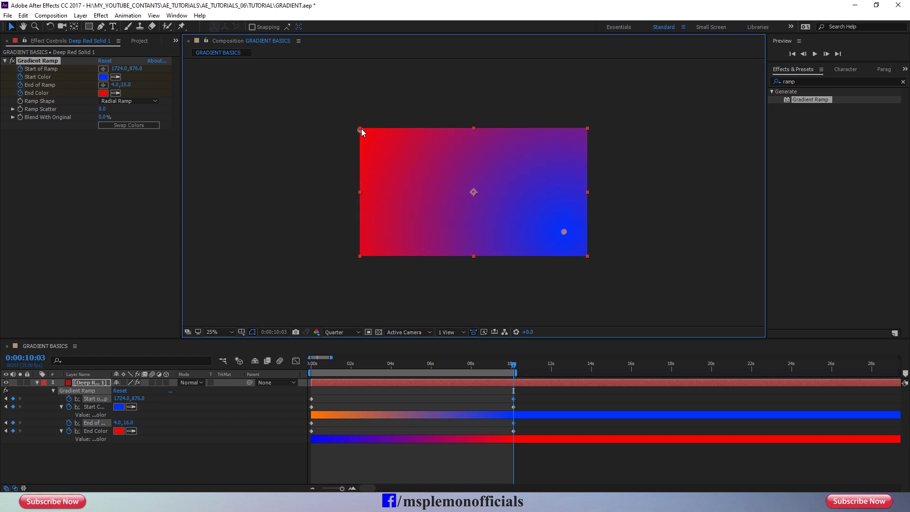
pyautogui.press('Home')
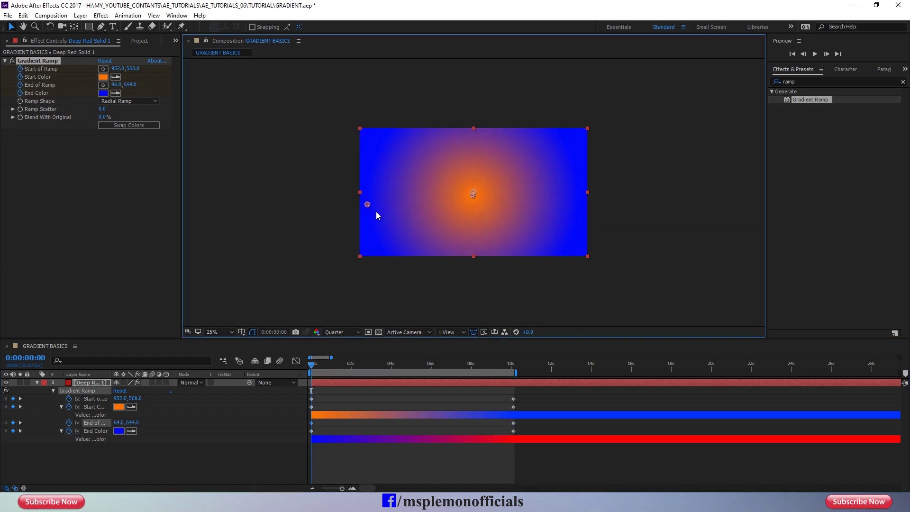
pyautogui.moveTo(368, 205); pyautogui.dragTo(237, 231)
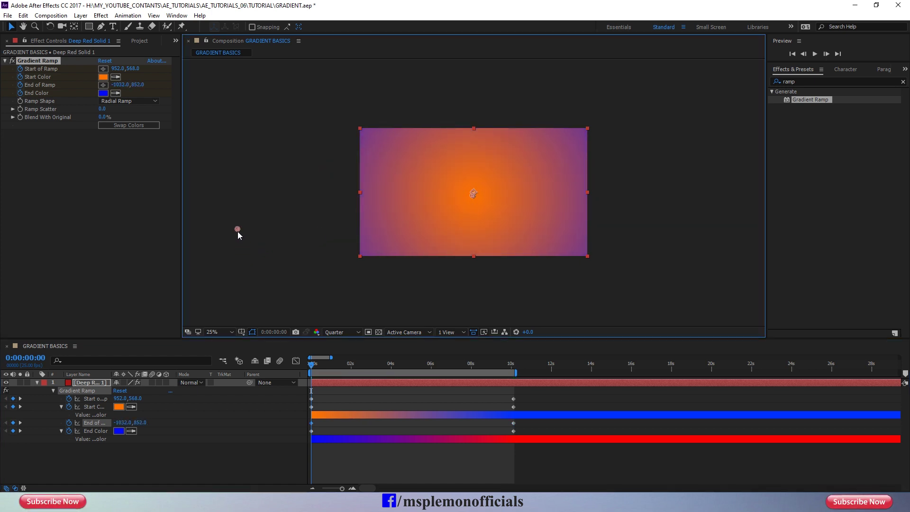
# Preview the animation, move the 10-second ramp keyframes to 6 s and end the work area there
pyautogui.click(312, 455)
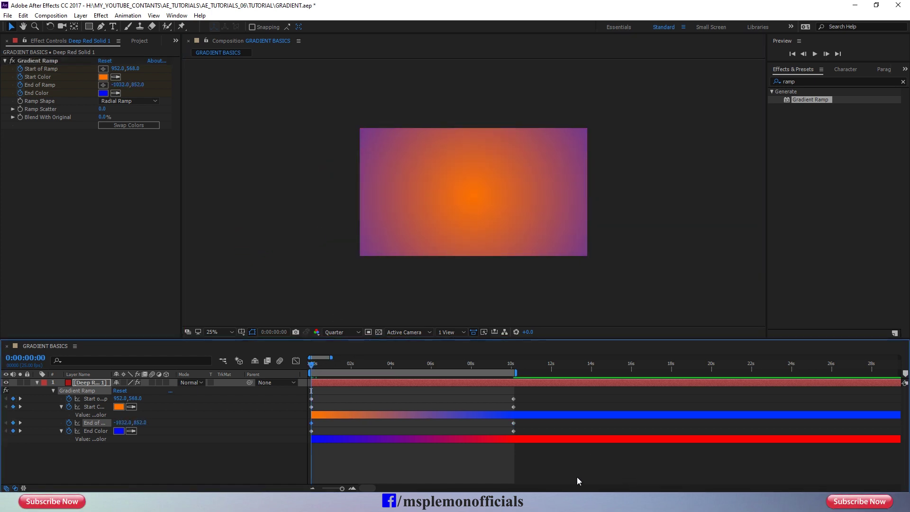
pyautogui.press('space')
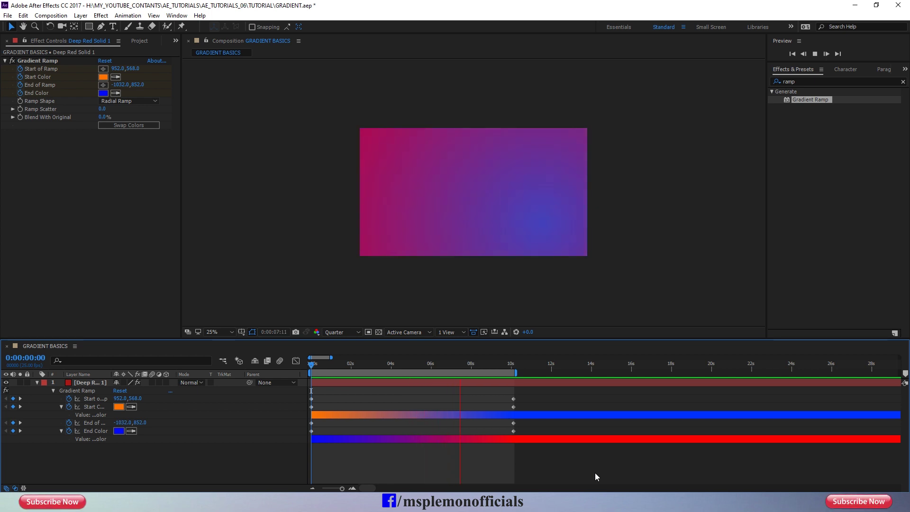
pyautogui.moveTo(497, 372); pyautogui.dragTo(431, 373)
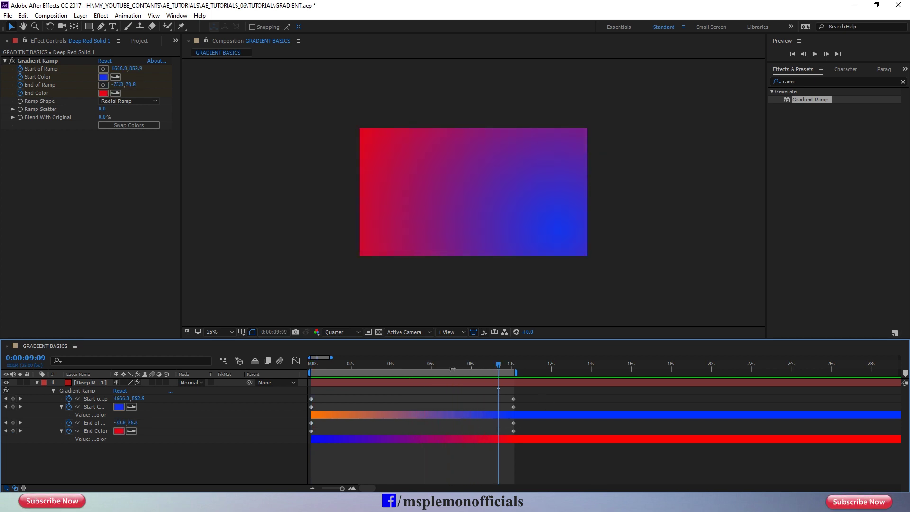
pyautogui.moveTo(522, 398)
pyautogui.mouseDown()
pyautogui.moveTo(493, 433)
pyautogui.moveTo(431, 431)
pyautogui.mouseUp()
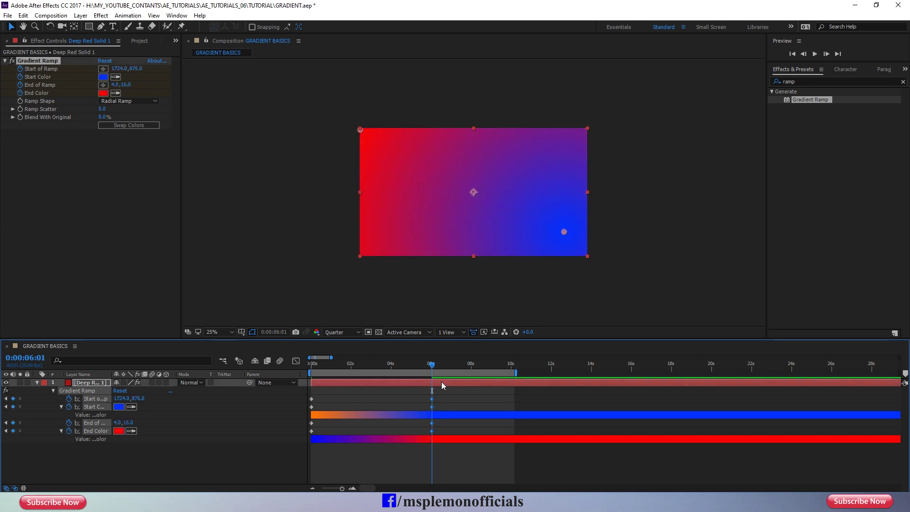
pyautogui.press('n')
pyautogui.press('Home')
# Fit the composition in the viewer and replay the gradient animation preview
pyautogui.click(222, 331)
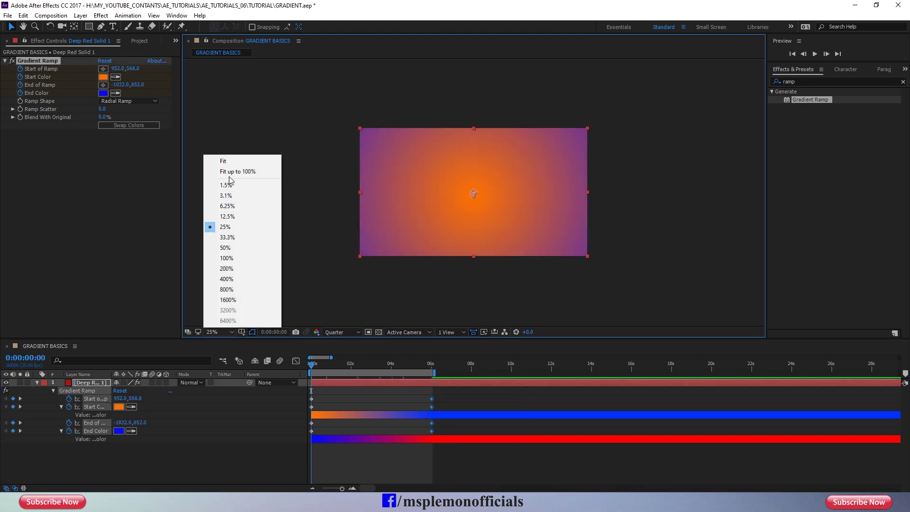
pyautogui.click(231, 161)
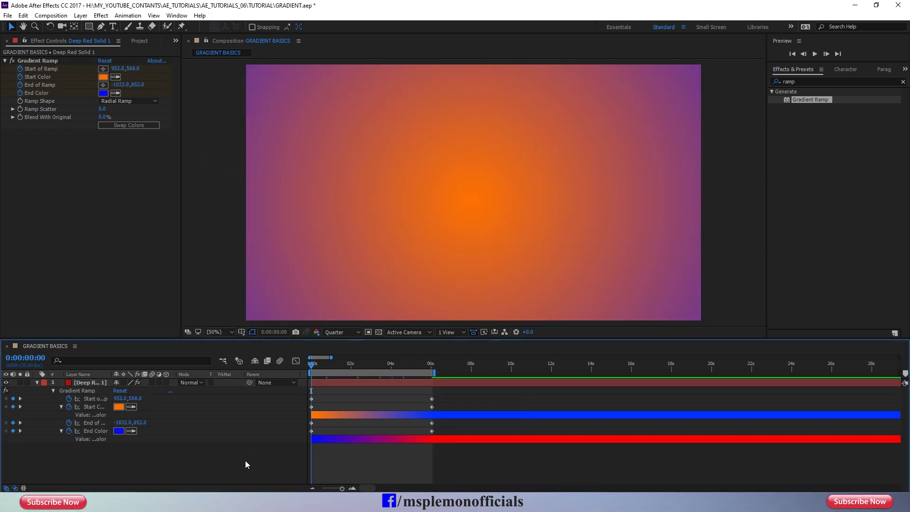
pyautogui.press('=')
pyautogui.press('space')
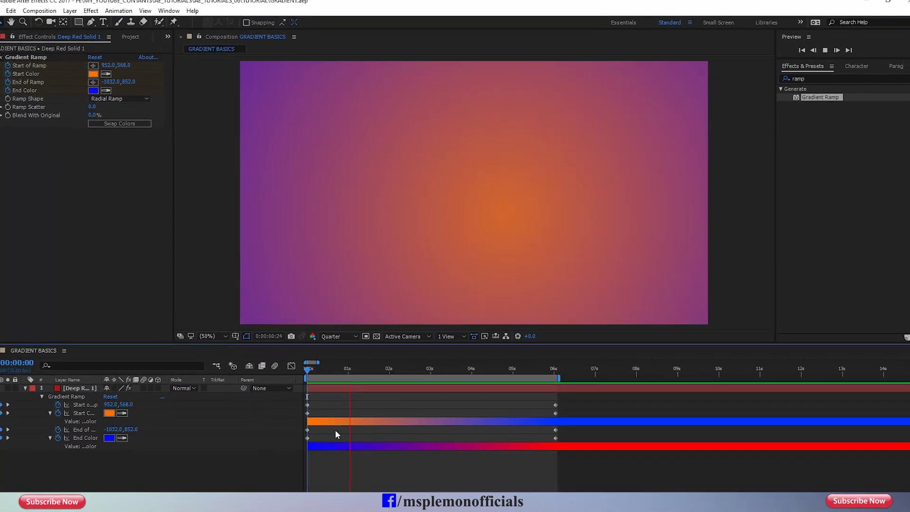
pyautogui.click(350, 365)
pyautogui.press('Home')
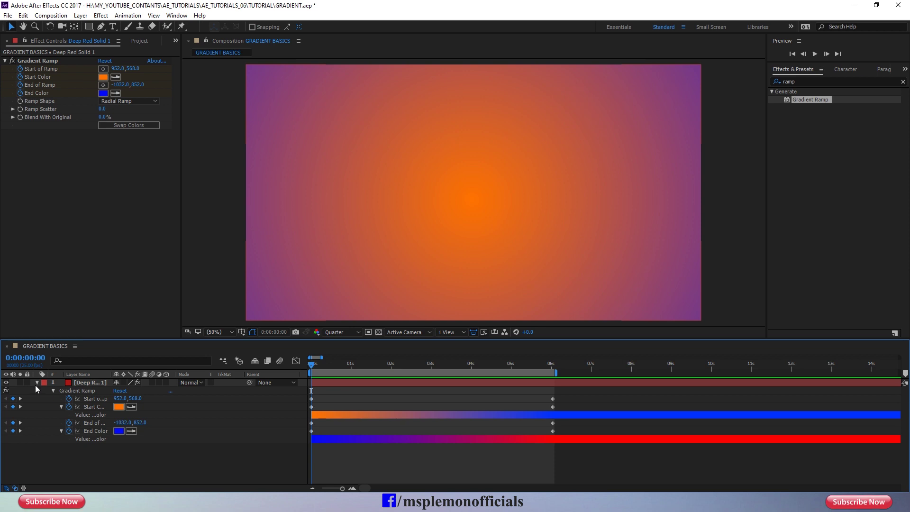
# Collapse the orange gradient solid's properties and rename the layer RAMP
pyautogui.click(37, 383)
pyautogui.rightClick(81, 383)
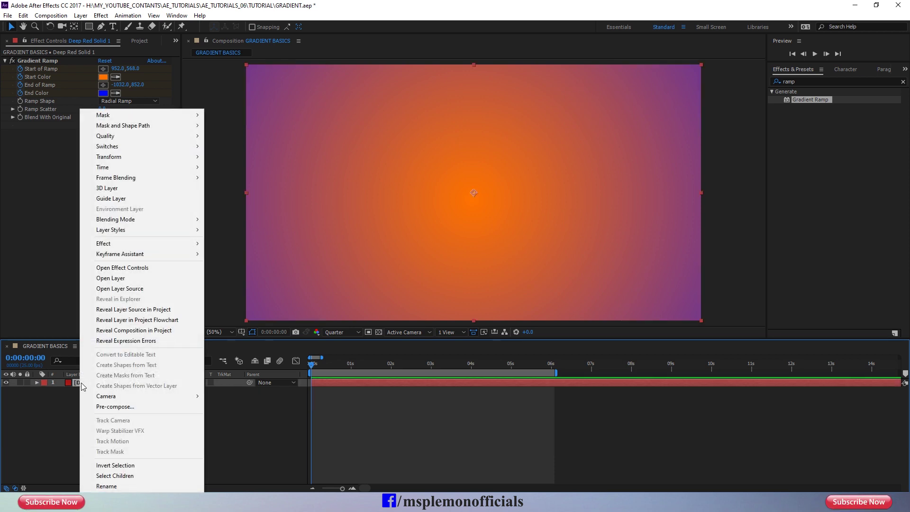
pyautogui.click(114, 487)
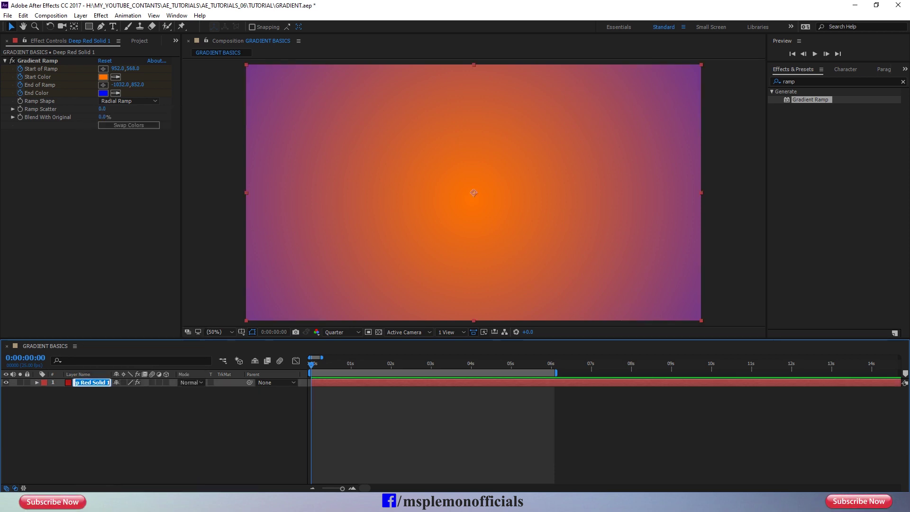
pyautogui.write('RAMP')
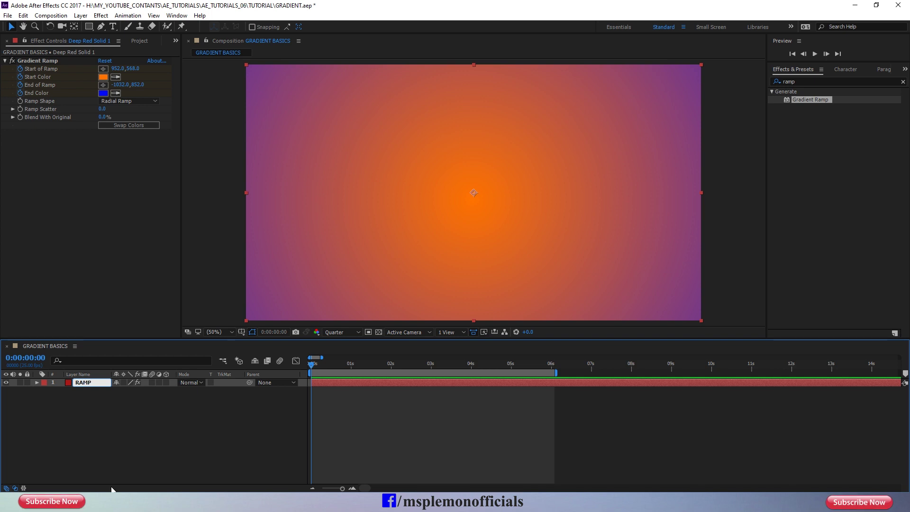
pyautogui.click(131, 445)
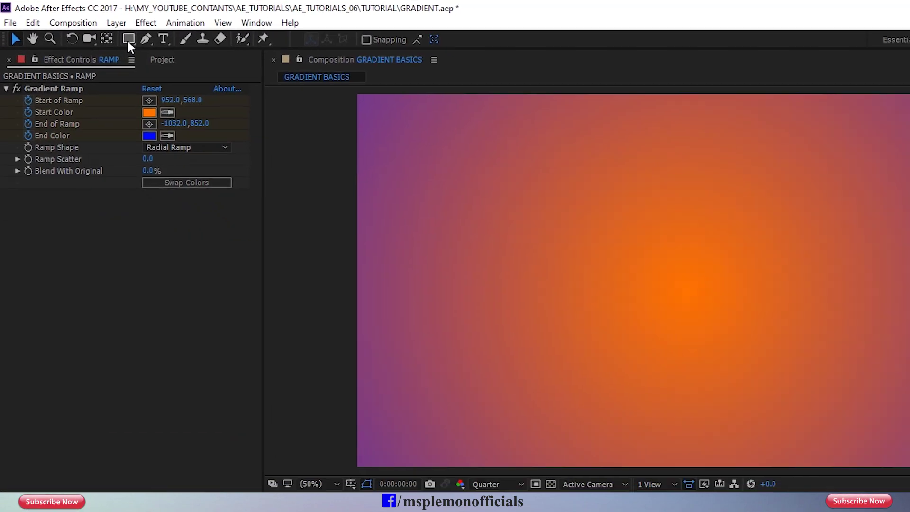
# Draw a near frame-sized rectangle on Shape Layer 1 above RAMP and set its stroke to None
pyautogui.click(173, 53)
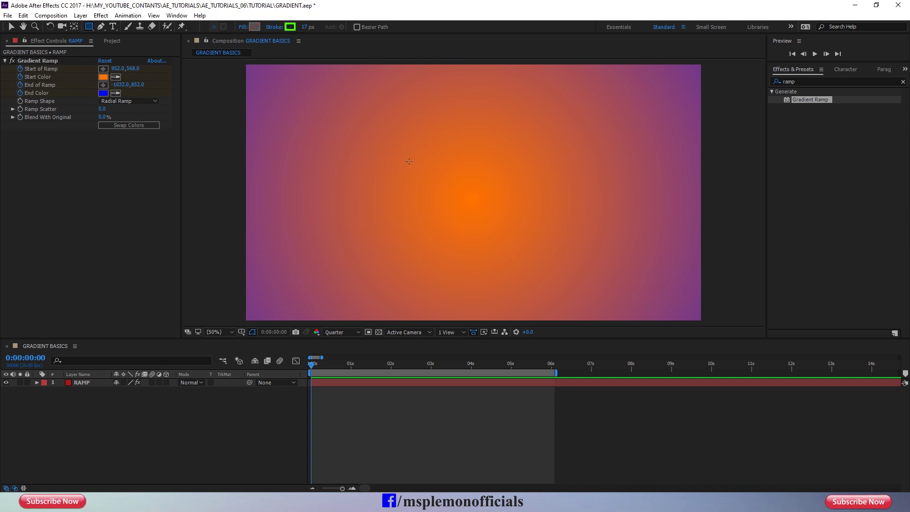
pyautogui.moveTo(277, 75)
pyautogui.mouseDown()
pyautogui.moveTo(613, 285)
pyautogui.moveTo(665, 306)
pyautogui.mouseUp()
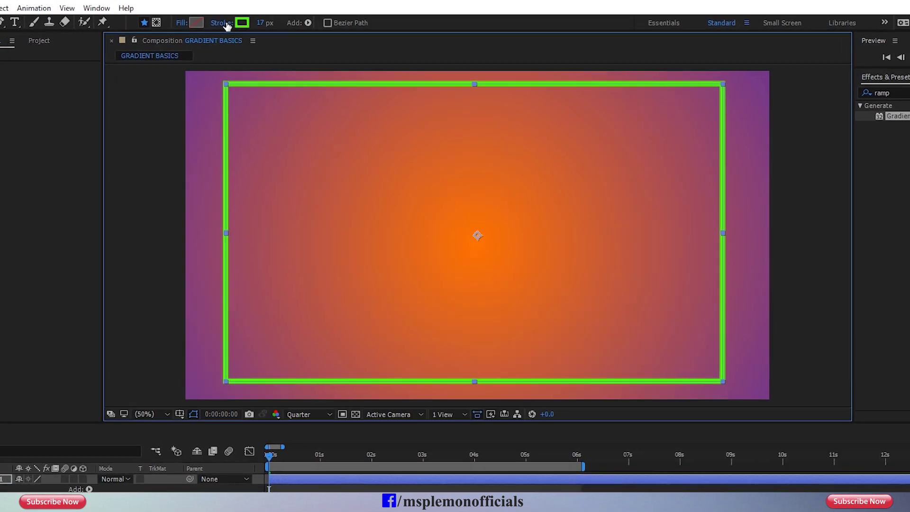
pyautogui.click(277, 27)
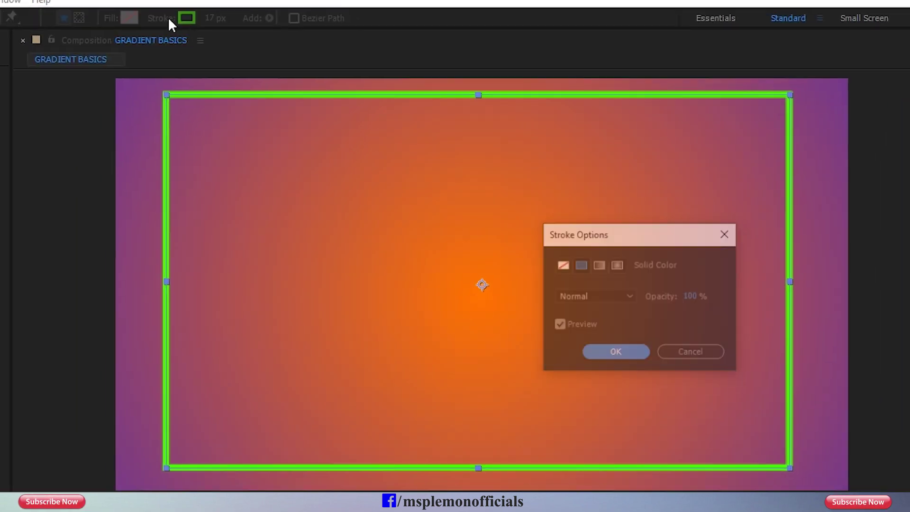
pyautogui.click(586, 316)
pyautogui.click(639, 426)
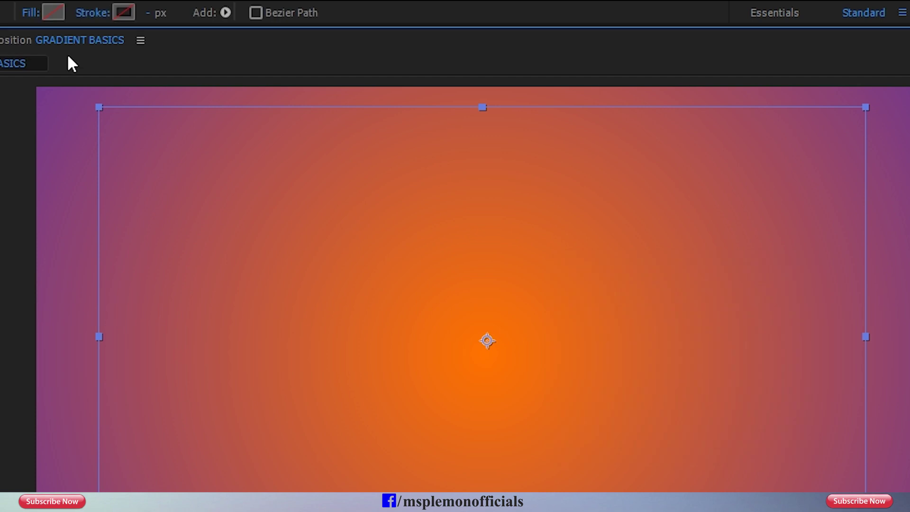
pyautogui.click(29, 14)
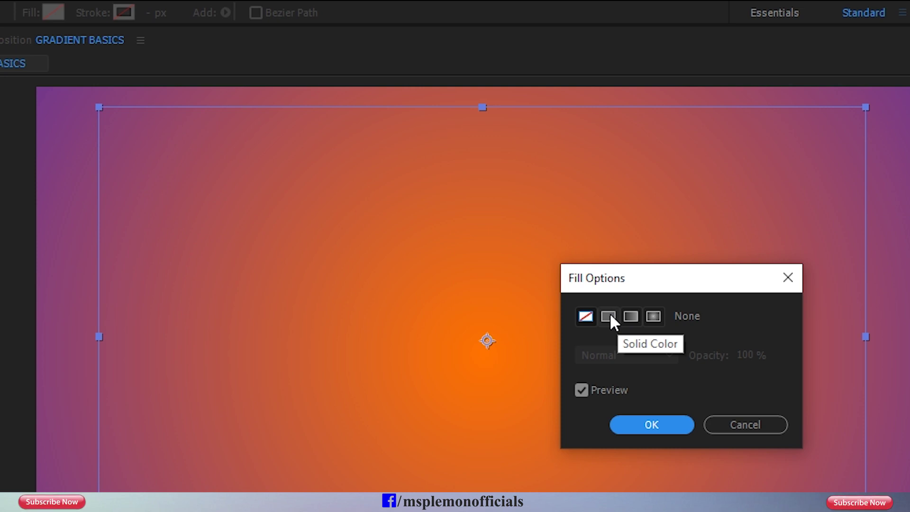
# Give the rectangle a linear gradient fill, shrink it inside the frame, and tilt the gradient
pyautogui.click(631, 316)
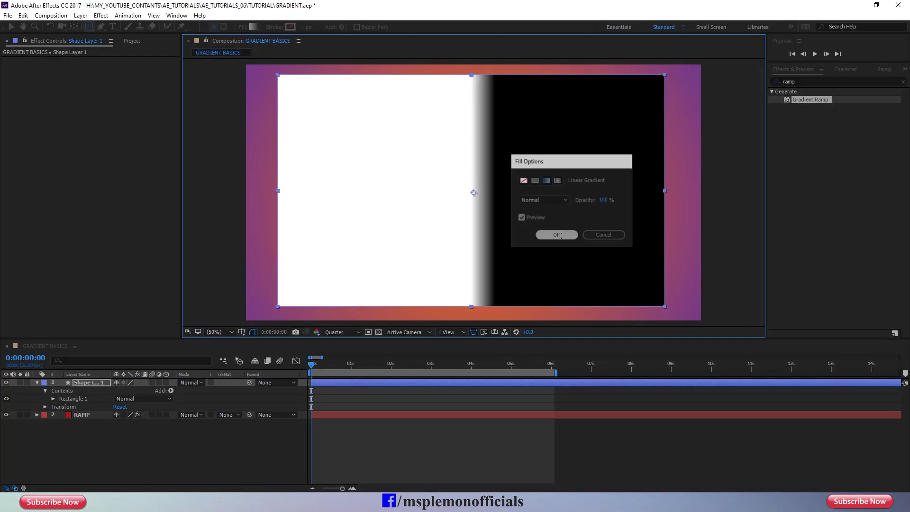
pyautogui.click(614, 309)
pyautogui.click(11, 27)
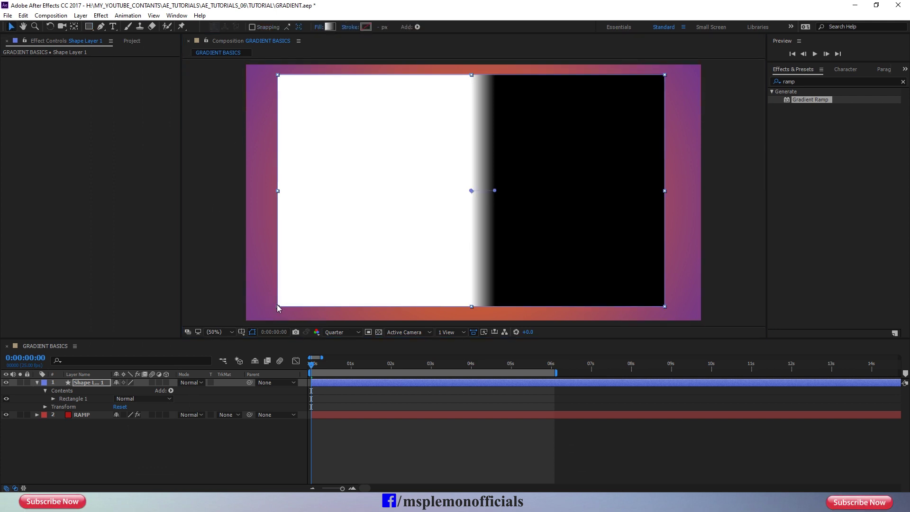
pyautogui.moveTo(278, 306); pyautogui.dragTo(317, 290)
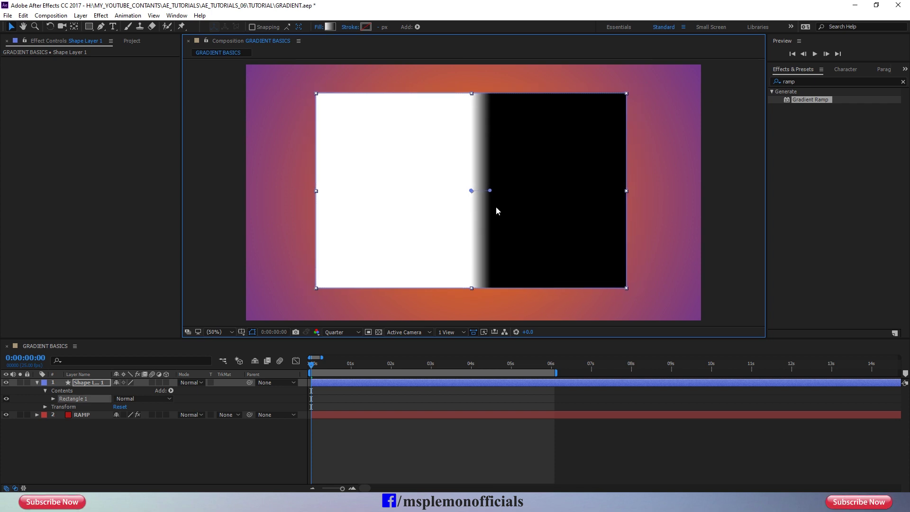
pyautogui.moveTo(490, 191)
pyautogui.mouseDown()
pyautogui.moveTo(610, 247)
pyautogui.moveTo(631, 291)
pyautogui.moveTo(500, 228)
pyautogui.moveTo(400, 160)
pyautogui.moveTo(348, 239)
pyautogui.moveTo(351, 252)
pyautogui.mouseUp()
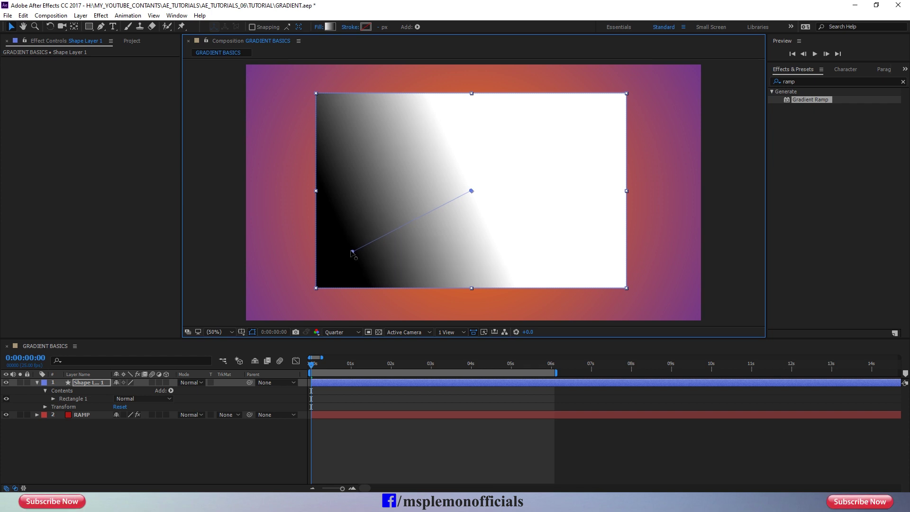
# Set Gradient Fill 1's Start Point to 0.0,64.0 and End Point to -610.0,306.4
pyautogui.click(175, 455)
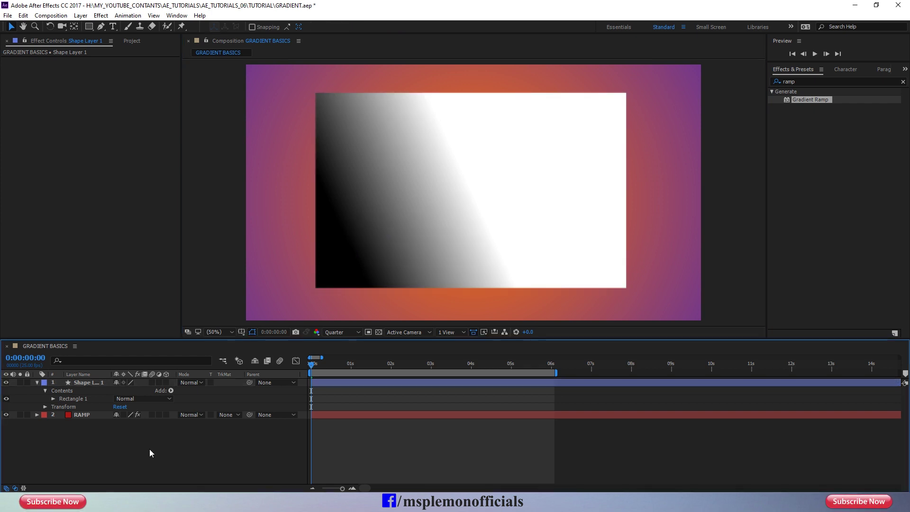
pyautogui.click(61, 399)
pyautogui.click(53, 398)
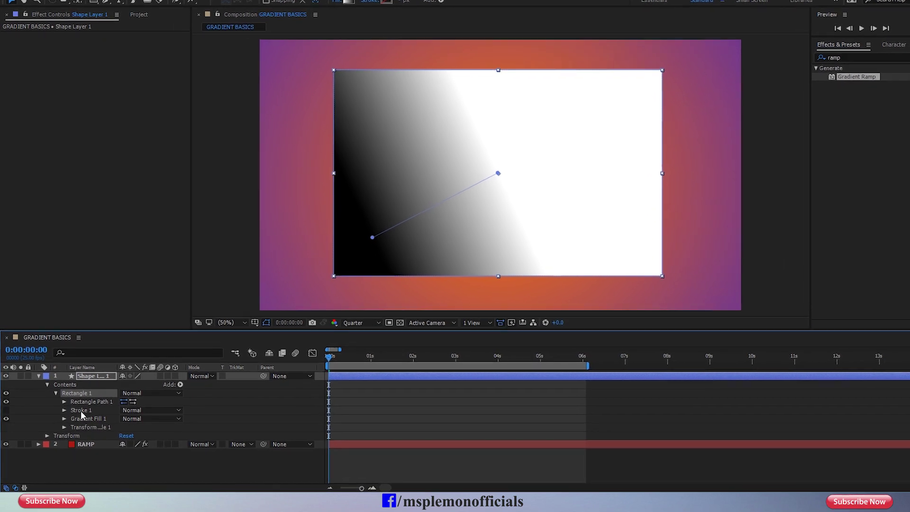
pyautogui.click(79, 423)
pyautogui.click(66, 416)
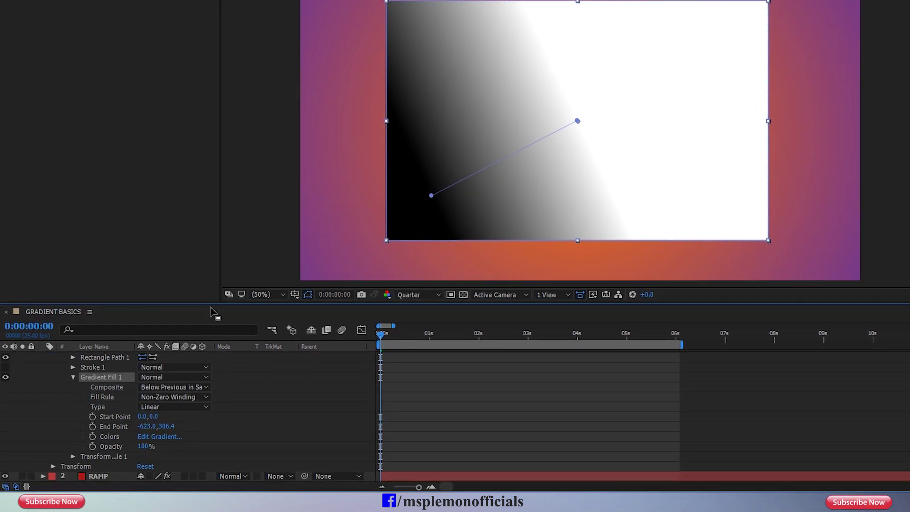
pyautogui.moveTo(212, 307); pyautogui.dragTo(210, 257)
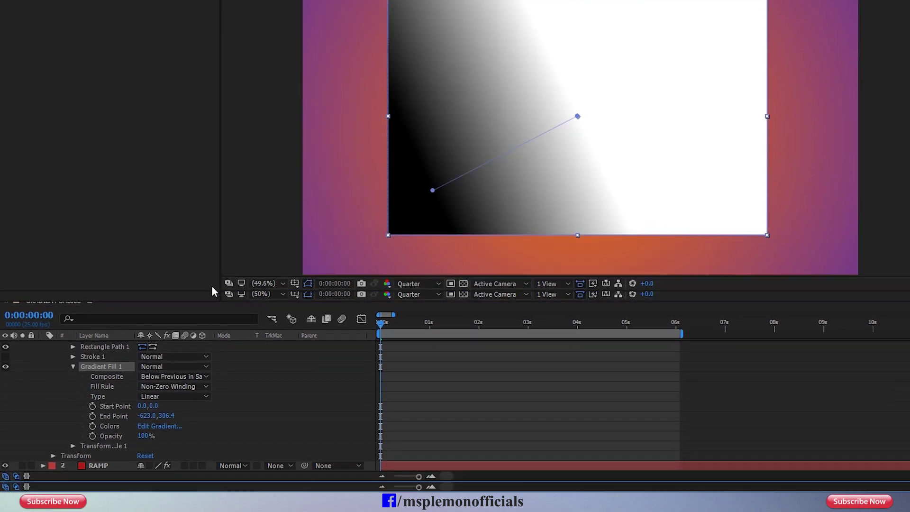
pyautogui.moveTo(156, 398)
pyautogui.mouseDown()
pyautogui.moveTo(219, 378)
pyautogui.moveTo(209, 383)
pyautogui.mouseUp()
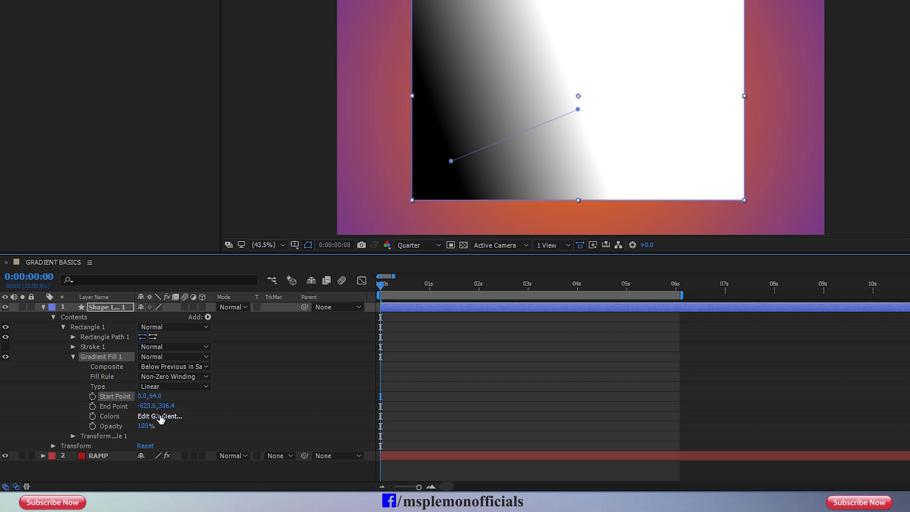
pyautogui.moveTo(151, 406); pyautogui.dragTo(158, 406)
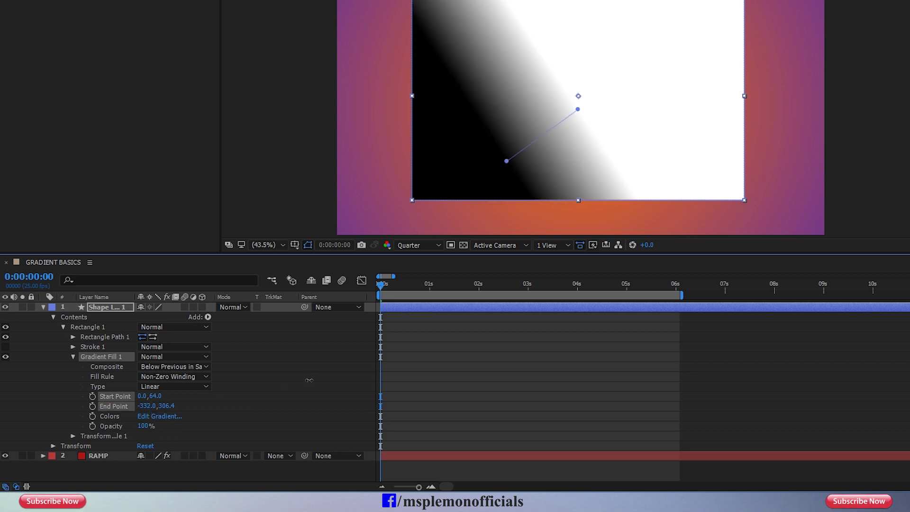
# In the Gradient Editor, make the start stop red and the end stop blue, shifting the midpoint toward blue
pyautogui.click(156, 416)
pyautogui.moveTo(512, 67)
pyautogui.mouseDown()
pyautogui.moveTo(616, 146)
pyautogui.moveTo(798, 216)
pyautogui.mouseUp()
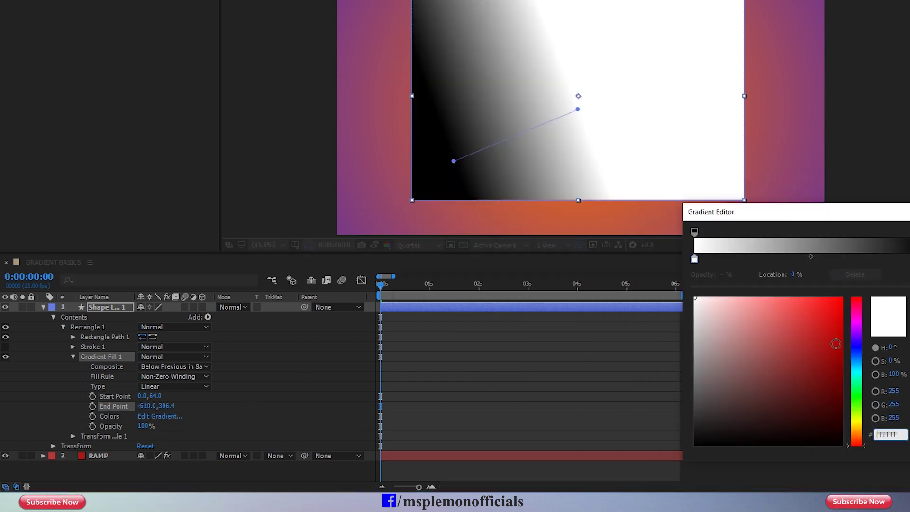
pyautogui.click(841, 298)
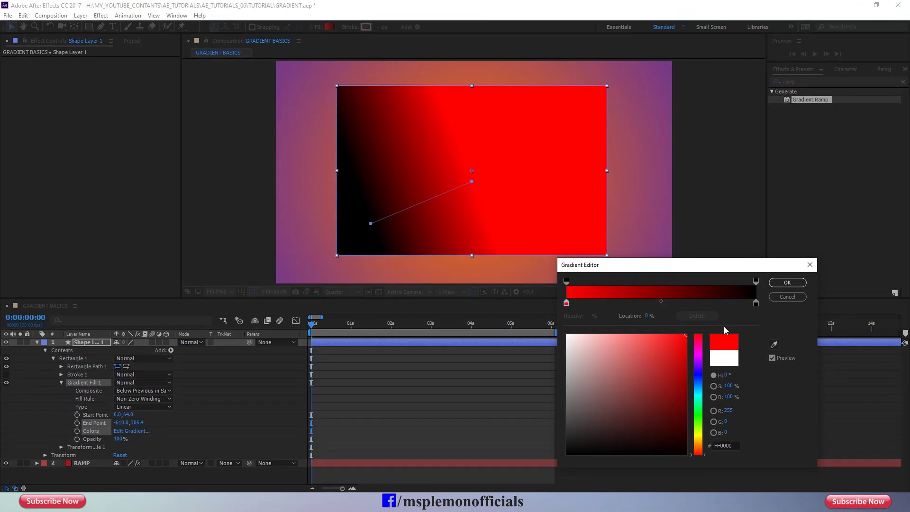
pyautogui.click(756, 302)
pyautogui.click(566, 337)
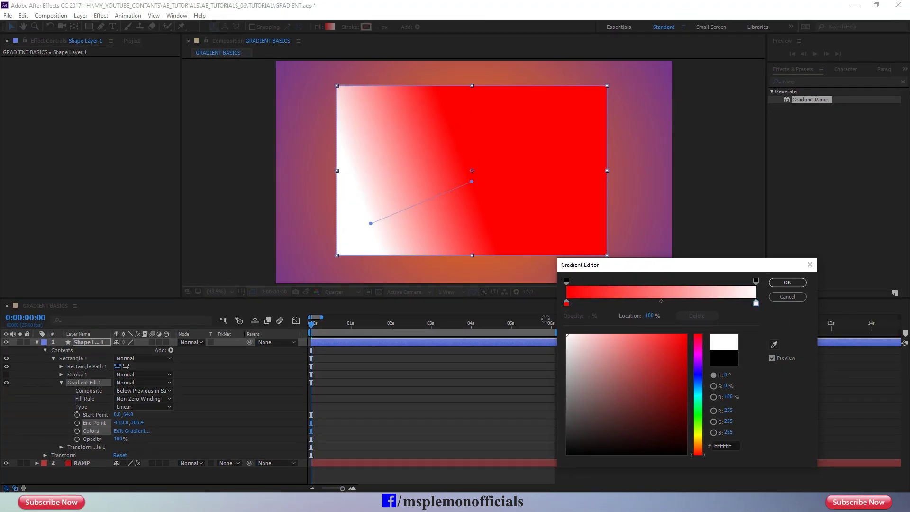
pyautogui.click(698, 379)
pyautogui.click(688, 346)
pyautogui.moveTo(688, 346); pyautogui.dragTo(685, 335)
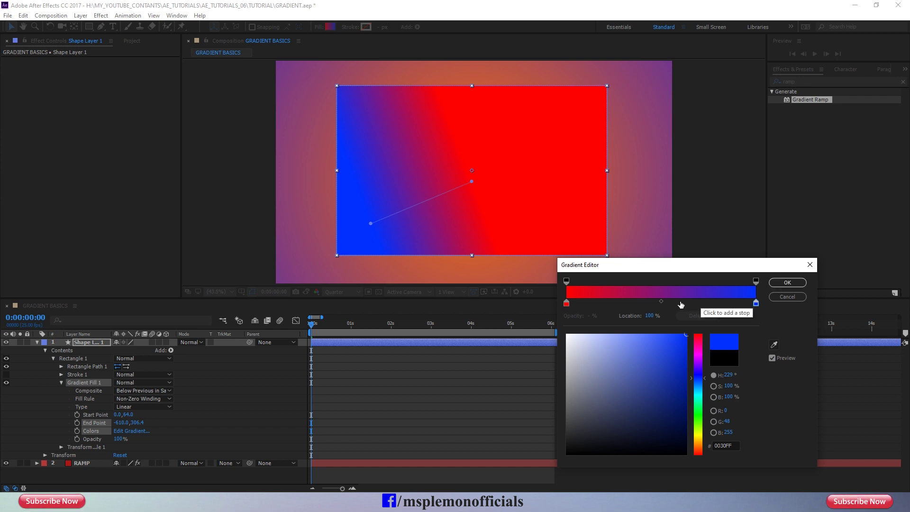
pyautogui.click(662, 302)
pyautogui.moveTo(633, 306); pyautogui.dragTo(677, 305)
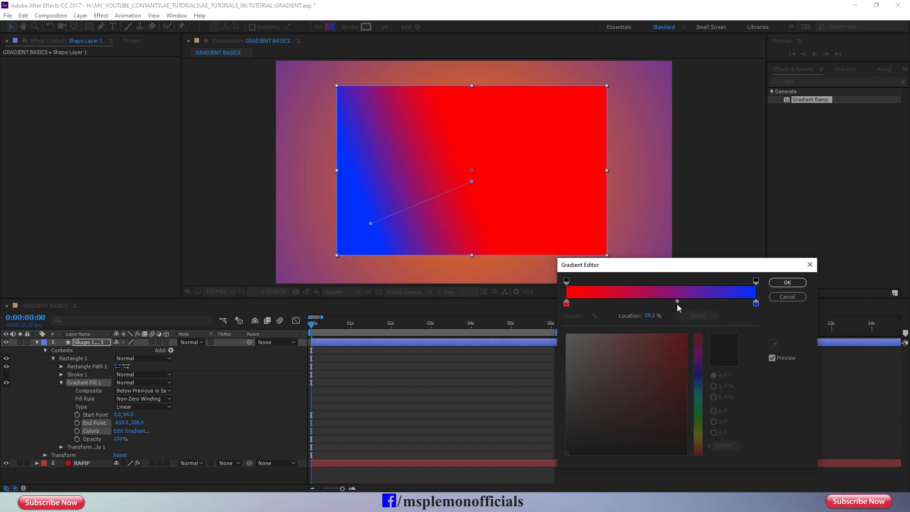
# Add an orange stop near 25% and a green stop right of centre, then apply the gradient
pyautogui.click(715, 303)
pyautogui.moveTo(716, 304); pyautogui.dragTo(614, 305)
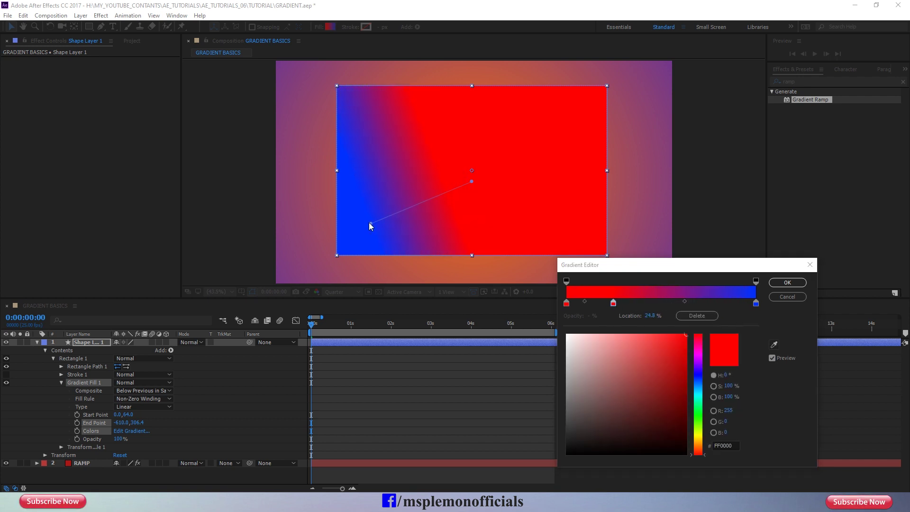
pyautogui.moveTo(688, 305)
pyautogui.mouseDown()
pyautogui.moveTo(671, 303)
pyautogui.moveTo(690, 300)
pyautogui.mouseUp()
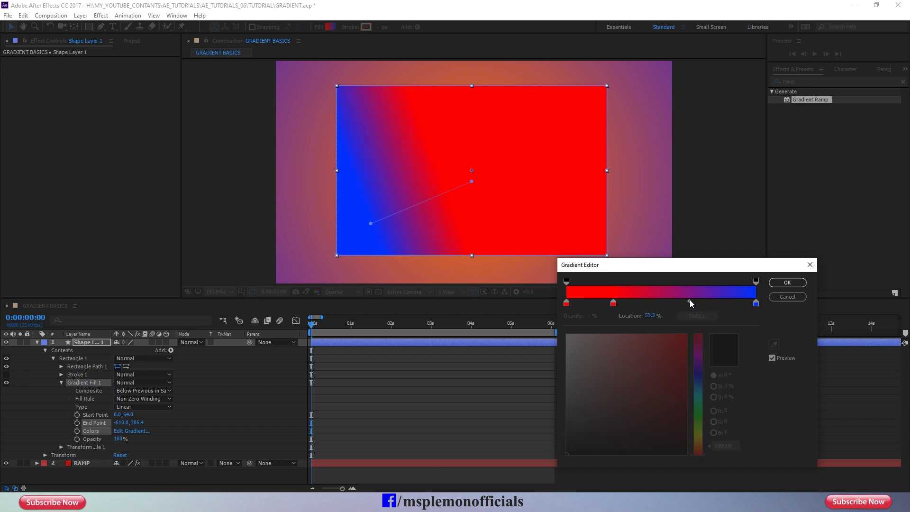
pyautogui.click(614, 304)
pyautogui.click(700, 375)
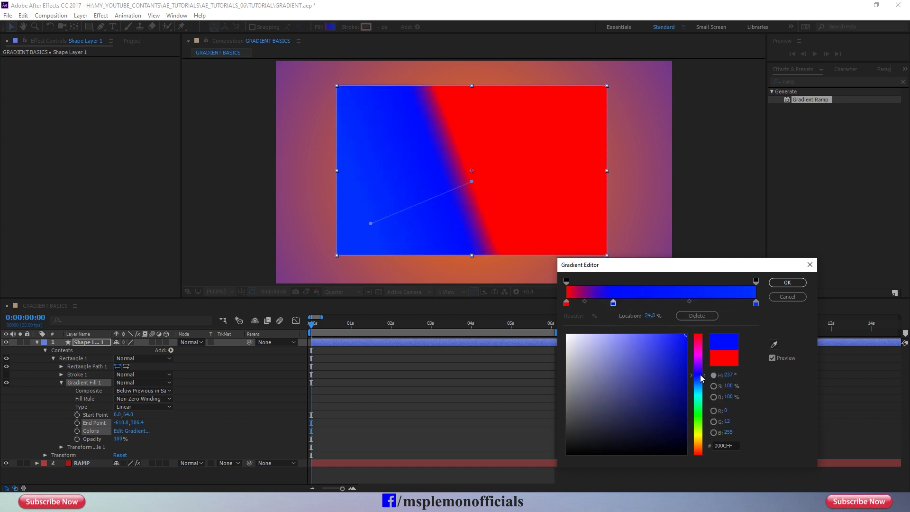
pyautogui.click(699, 356)
pyautogui.click(700, 447)
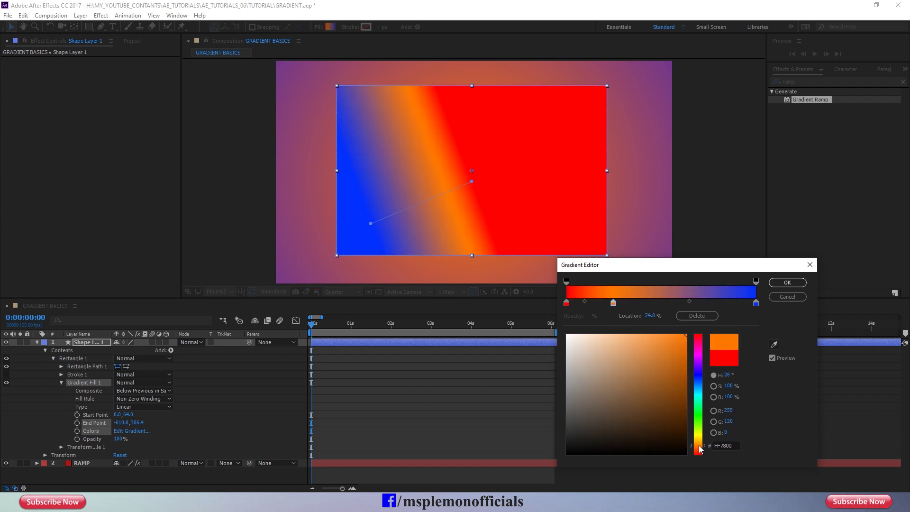
pyautogui.click(674, 303)
pyautogui.moveTo(673, 303); pyautogui.dragTo(690, 307)
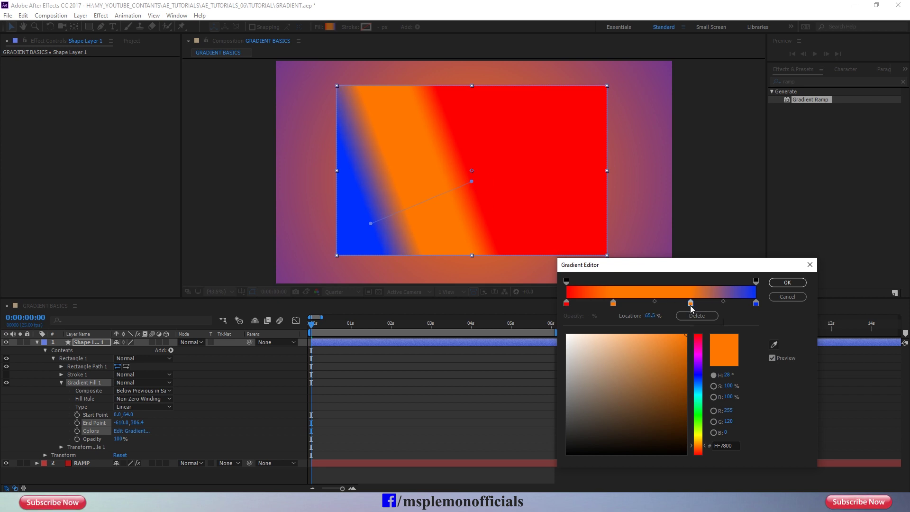
pyautogui.moveTo(701, 431); pyautogui.dragTo(702, 414)
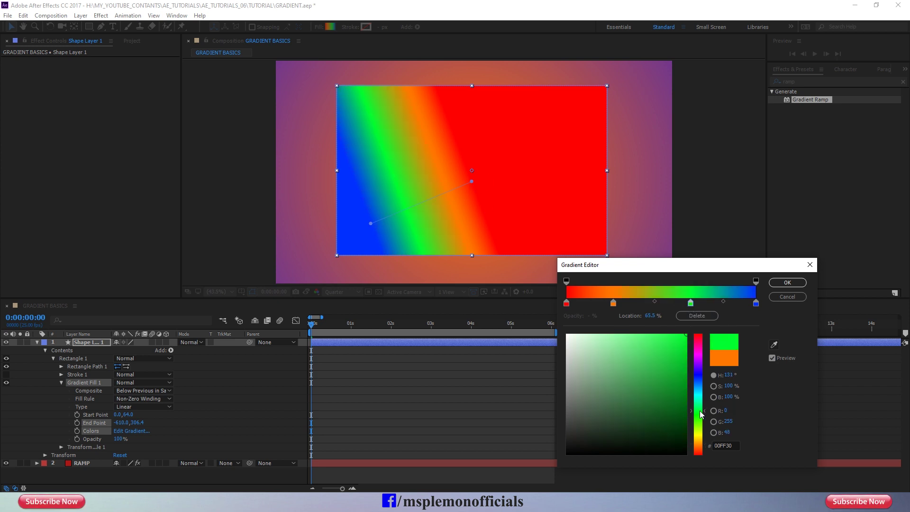
pyautogui.click(787, 282)
# Reposition the gradient's start and end handles across the rectangle in the viewer
pyautogui.moveTo(472, 182); pyautogui.dragTo(569, 155)
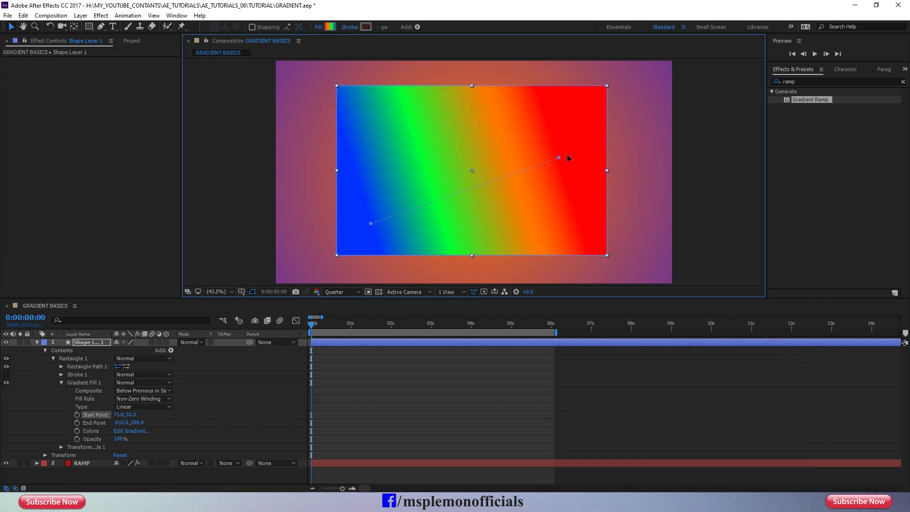
pyautogui.moveTo(369, 224)
pyautogui.mouseDown()
pyautogui.moveTo(353, 138)
pyautogui.moveTo(346, 170)
pyautogui.mouseUp()
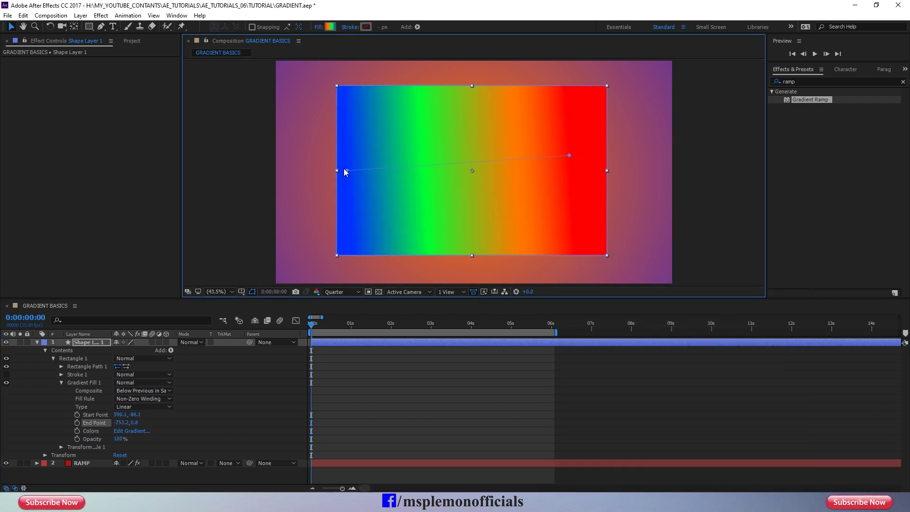
pyautogui.moveTo(570, 156); pyautogui.dragTo(595, 243)
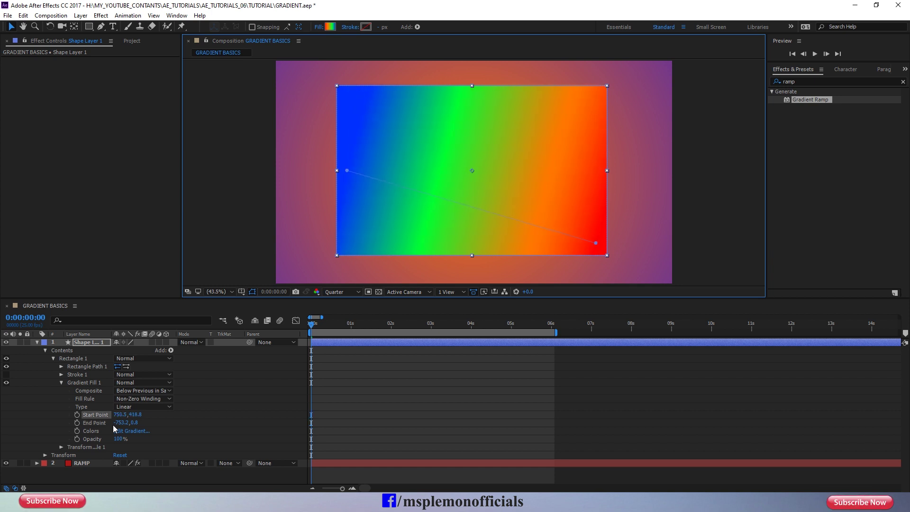
pyautogui.click(104, 439)
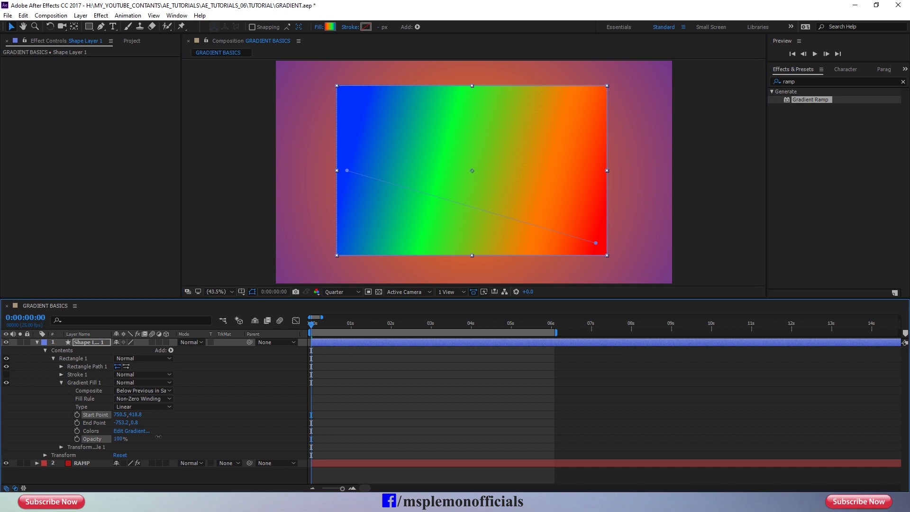
pyautogui.moveTo(158, 437)
pyautogui.mouseDown()
pyautogui.moveTo(112, 437)
pyautogui.moveTo(158, 434)
pyautogui.mouseUp()
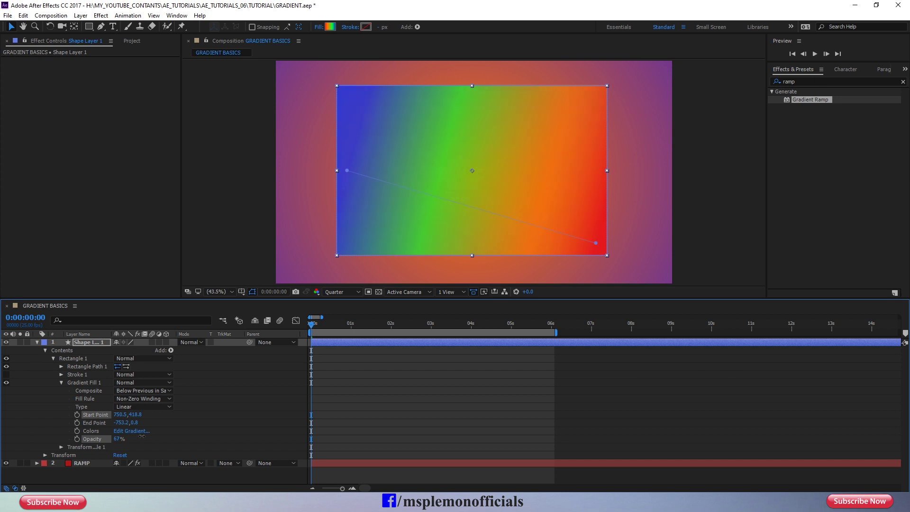
# Keyframe the gradient End Point from 0 s to 6 s, pushing it far left at six seconds
pyautogui.click(78, 423)
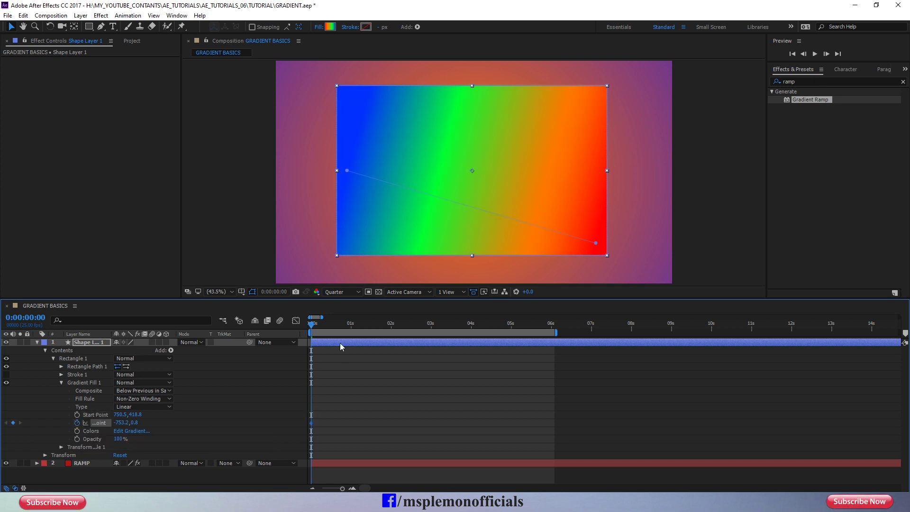
pyautogui.moveTo(311, 323); pyautogui.dragTo(554, 350)
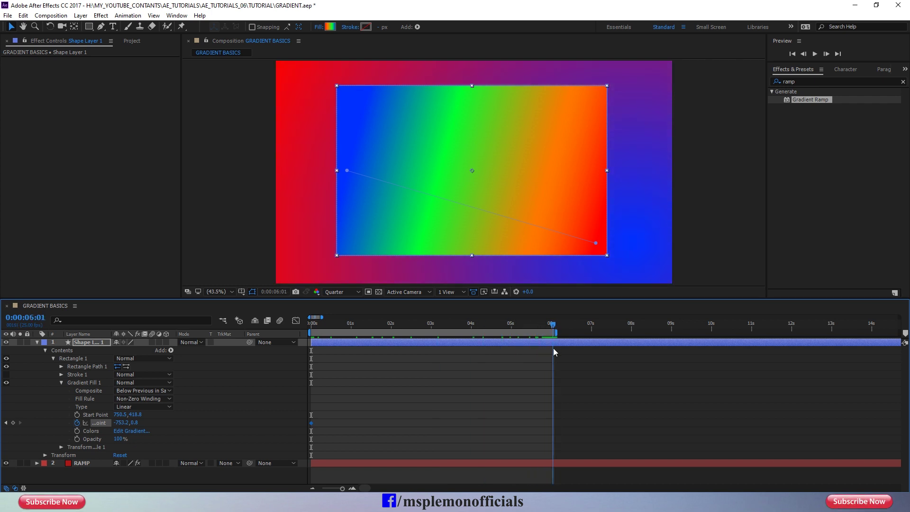
pyautogui.click(597, 244)
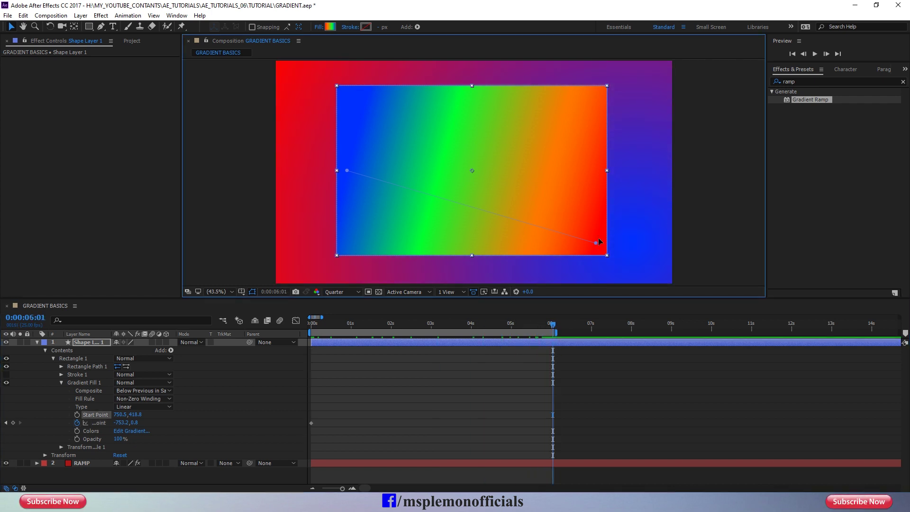
pyautogui.moveTo(612, 211)
pyautogui.mouseDown()
pyautogui.moveTo(583, 122)
pyautogui.moveTo(514, 158)
pyautogui.mouseUp()
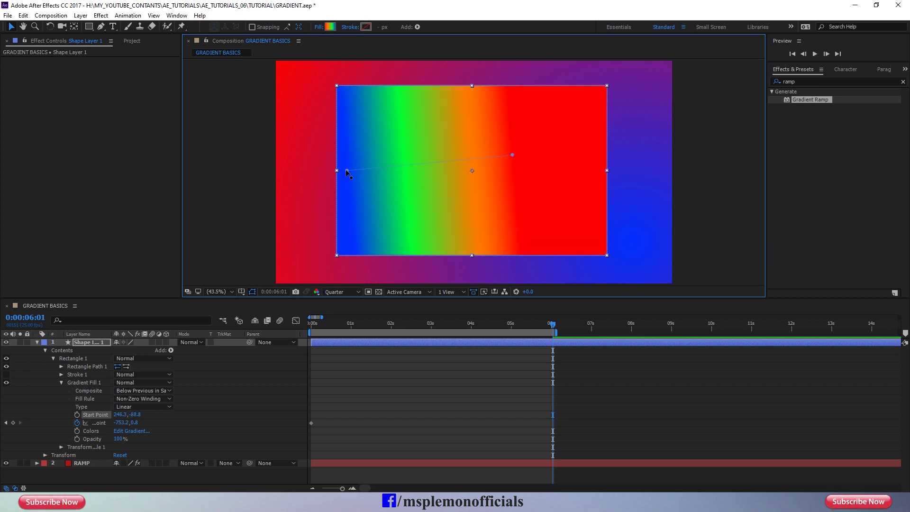
pyautogui.moveTo(345, 169); pyautogui.dragTo(219, 173)
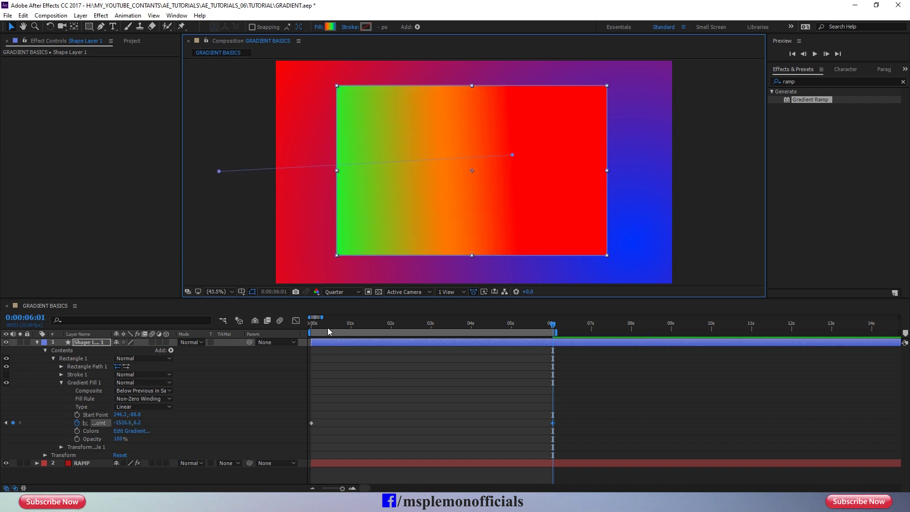
pyautogui.moveTo(328, 328); pyautogui.dragTo(301, 333)
# Hide the RAMP layer, move the Start Point to 1016.9,-107.9, and preview the animation
pyautogui.press('space')
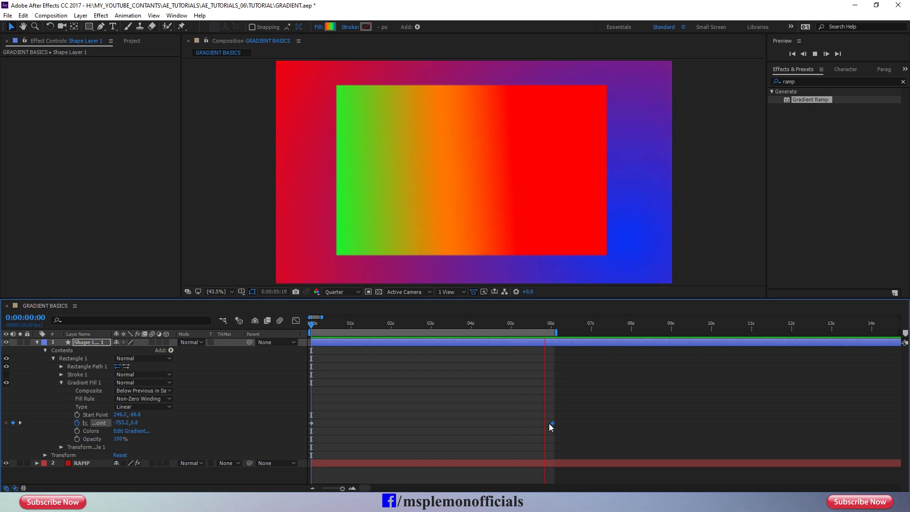
pyautogui.press('h')
pyautogui.press('space')
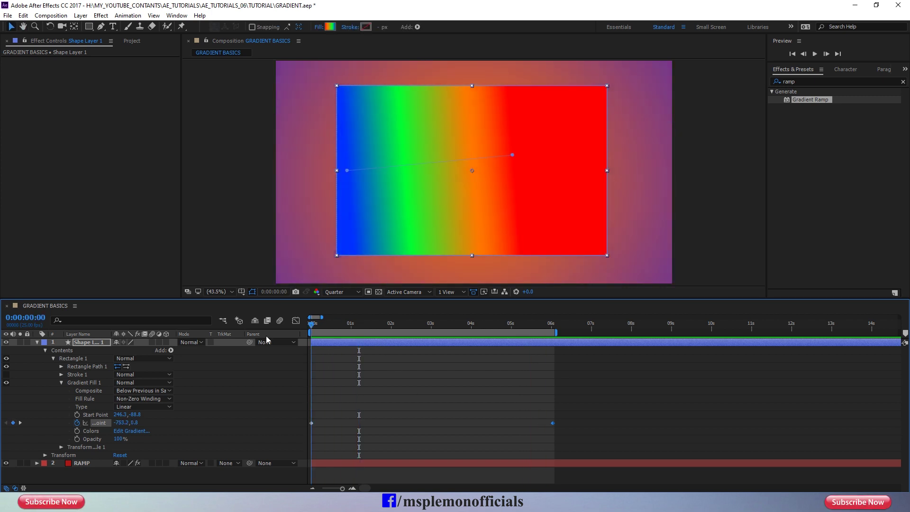
pyautogui.press('v')
pyautogui.click(6, 463)
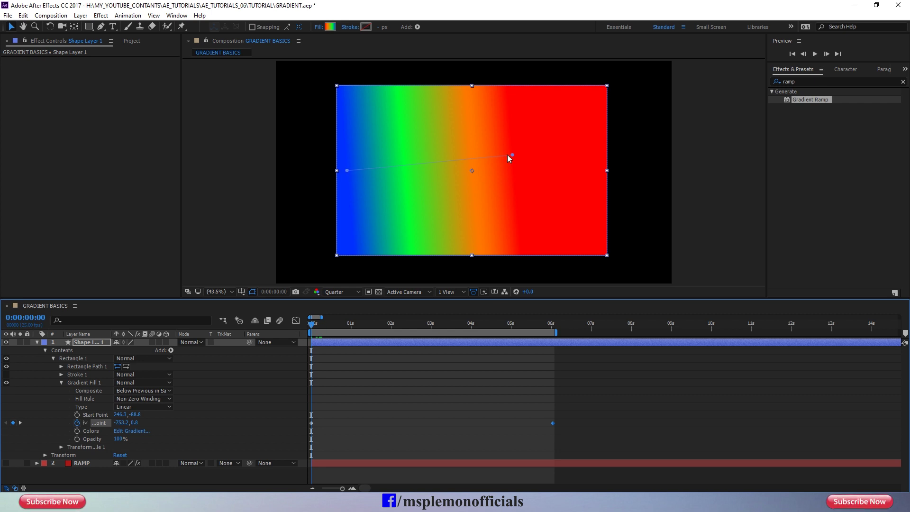
pyautogui.moveTo(508, 157); pyautogui.dragTo(636, 162)
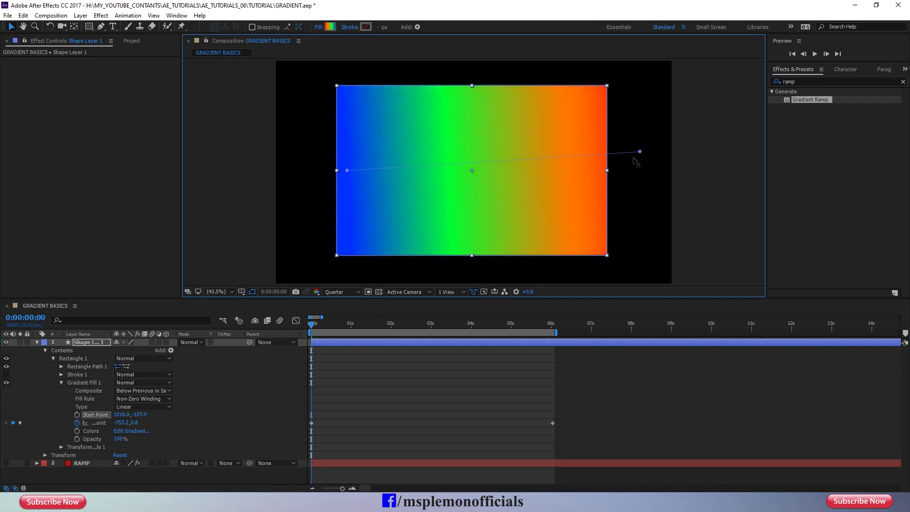
pyautogui.press('space')
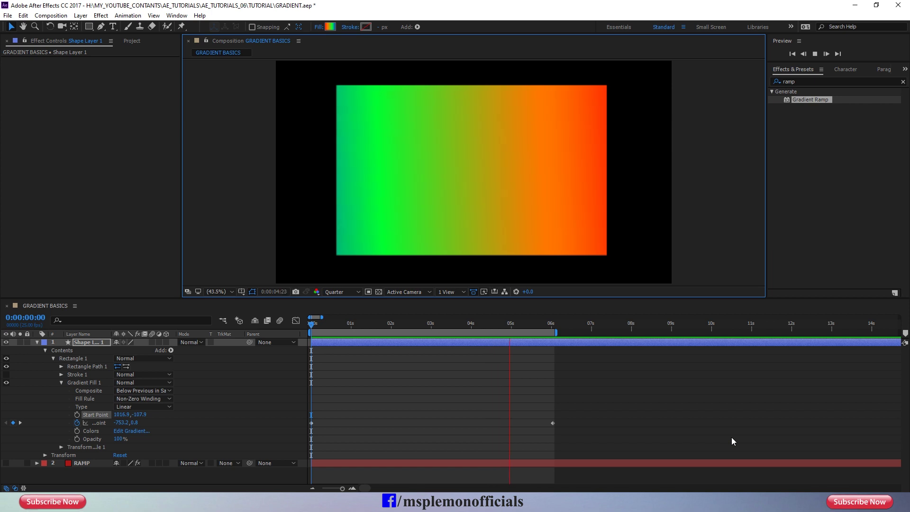
pyautogui.press('space')
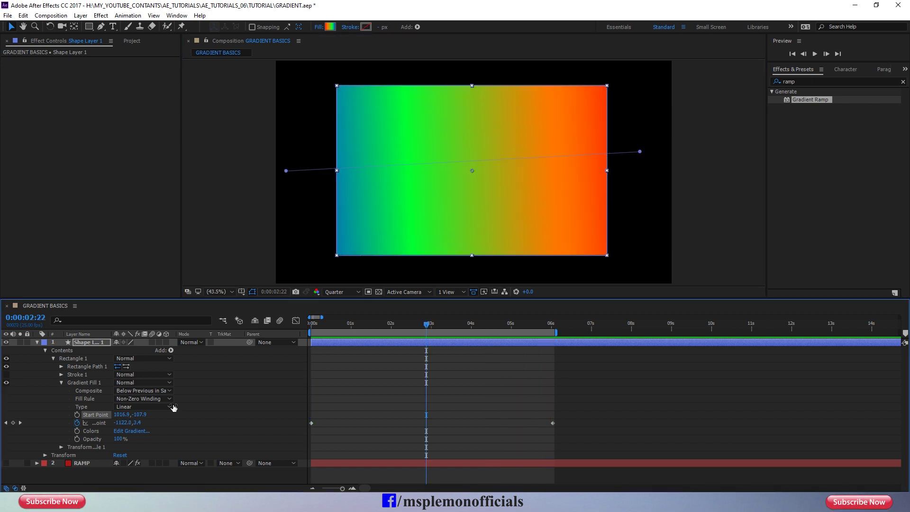
# Switch Gradient Fill 1 to Radial with its Start Point at 0.0,6.7 for a red centre
pyautogui.click(158, 407)
pyautogui.click(149, 427)
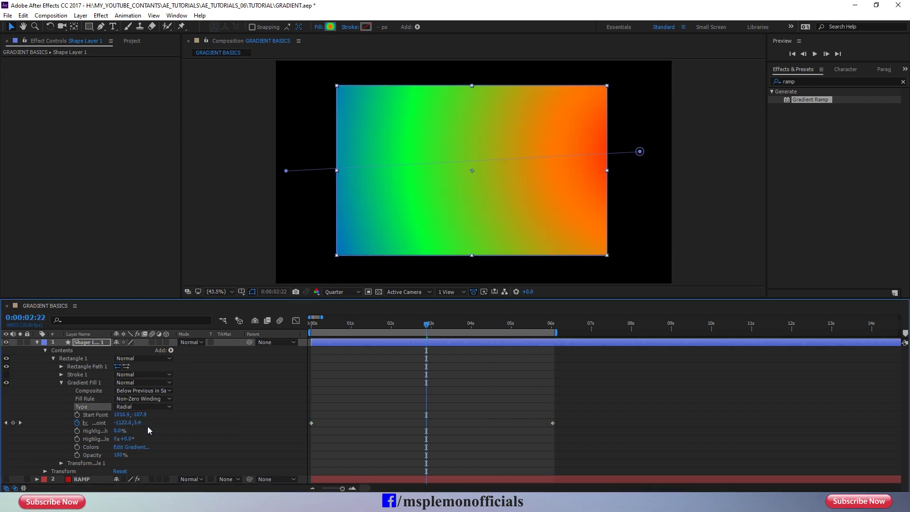
pyautogui.moveTo(430, 326); pyautogui.dragTo(438, 327)
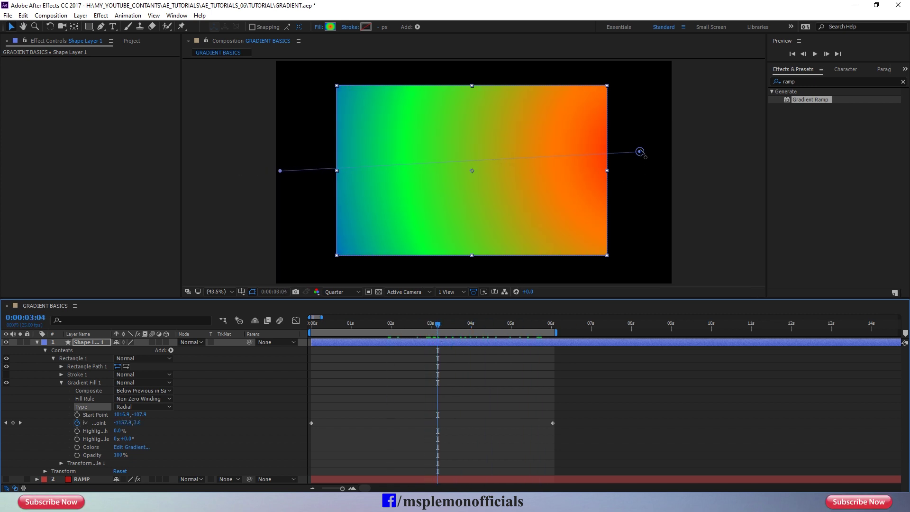
pyautogui.moveTo(641, 152)
pyautogui.mouseDown()
pyautogui.moveTo(440, 150)
pyautogui.moveTo(472, 172)
pyautogui.mouseUp()
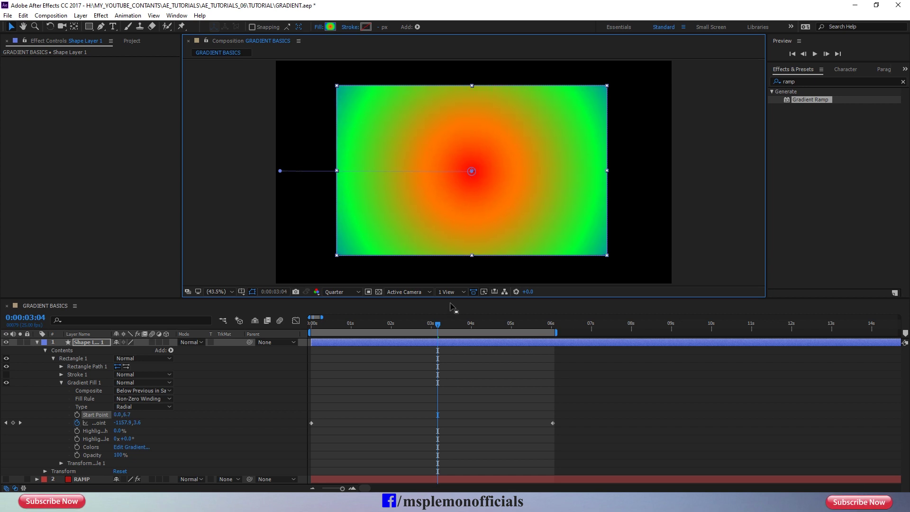
pyautogui.press('space')
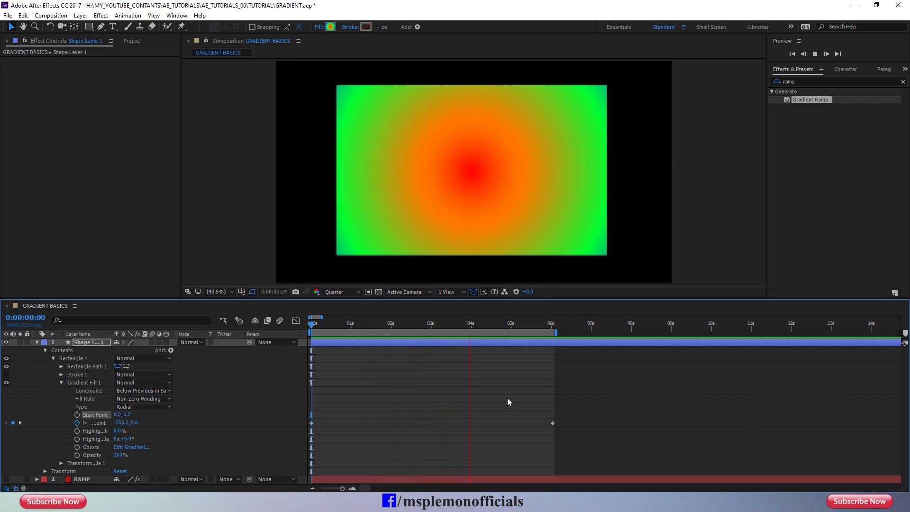
pyautogui.moveTo(387, 326); pyautogui.dragTo(327, 351)
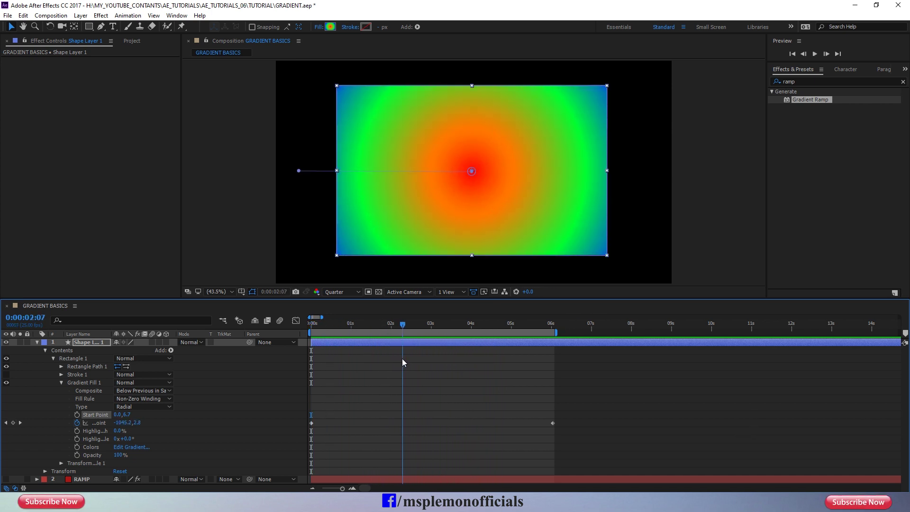
# Rename Shape Layer 1 to SHAPE GRADIENT and widen the Layer Name column to show it
pyautogui.click(37, 343)
pyautogui.click(84, 344)
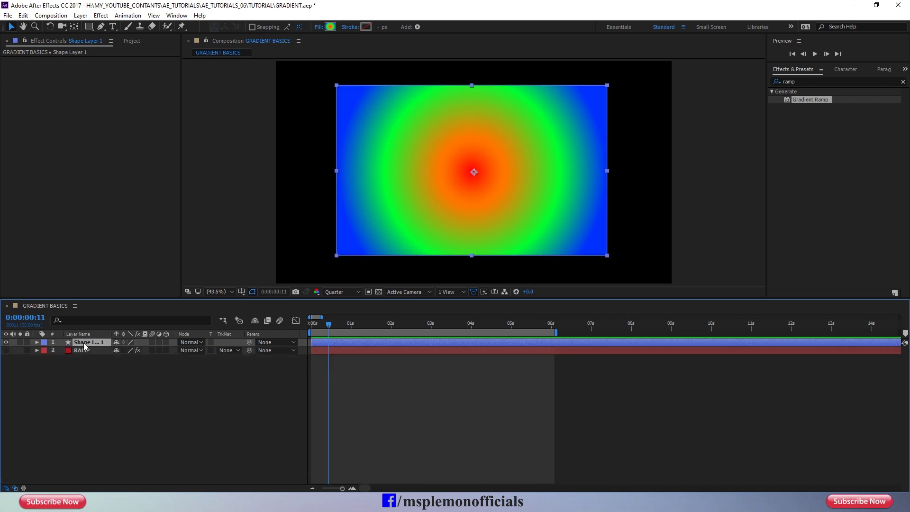
pyautogui.rightClick(85, 345)
pyautogui.click(129, 487)
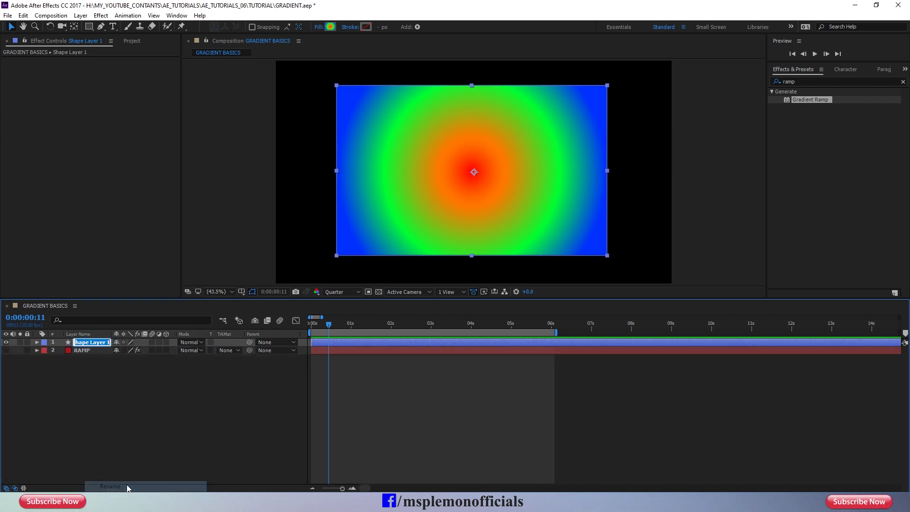
pyautogui.write('SHAPE')
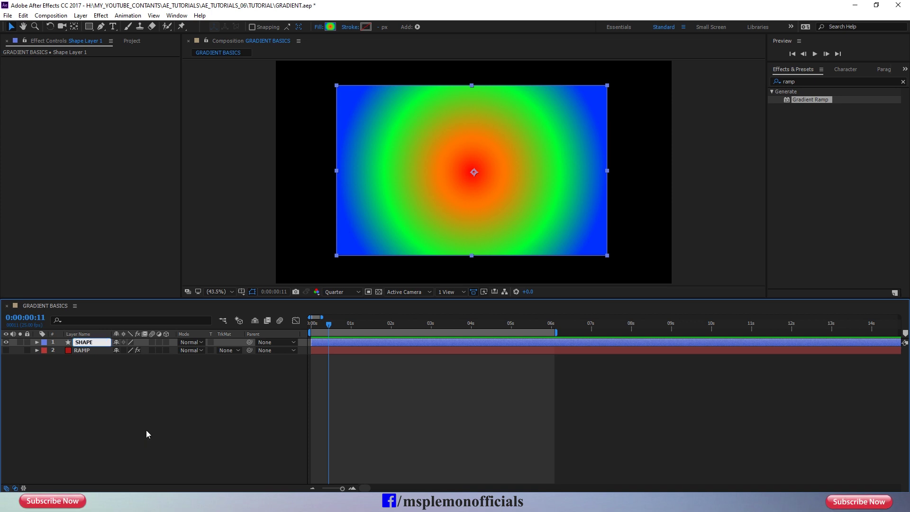
pyautogui.write(' GRADIENT')
pyautogui.click(149, 434)
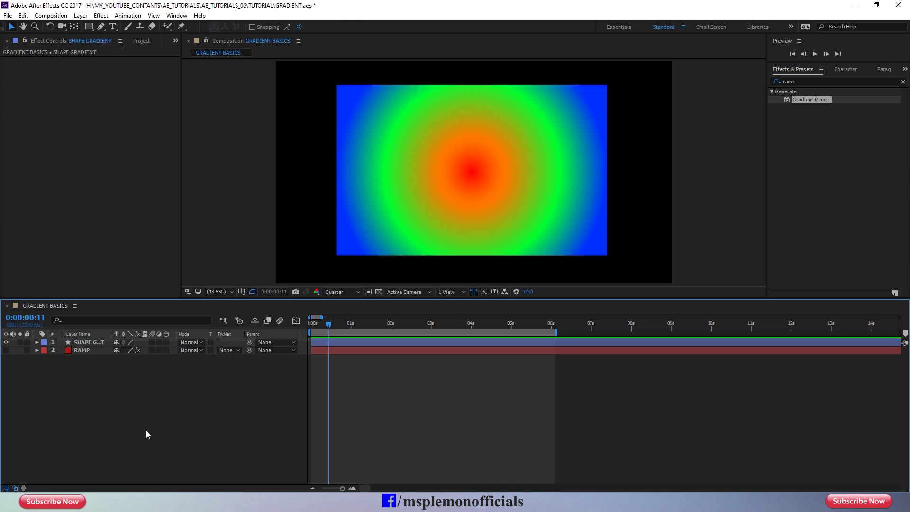
pyautogui.moveTo(114, 333); pyautogui.dragTo(149, 334)
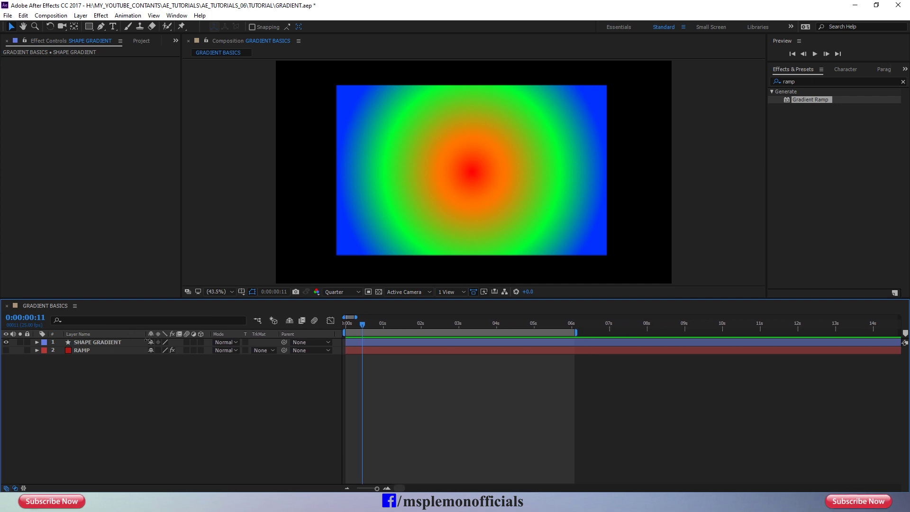
# Create a 1920x1080 red solid named 4 COLOR GRADIENT via Layer > New > Solid
pyautogui.click(81, 15)
pyautogui.moveTo(202, 27)
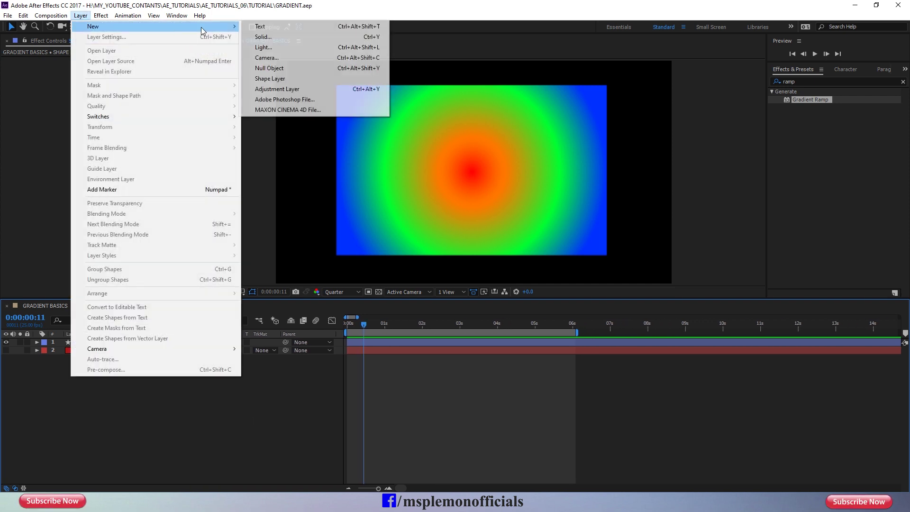
pyautogui.click(265, 37)
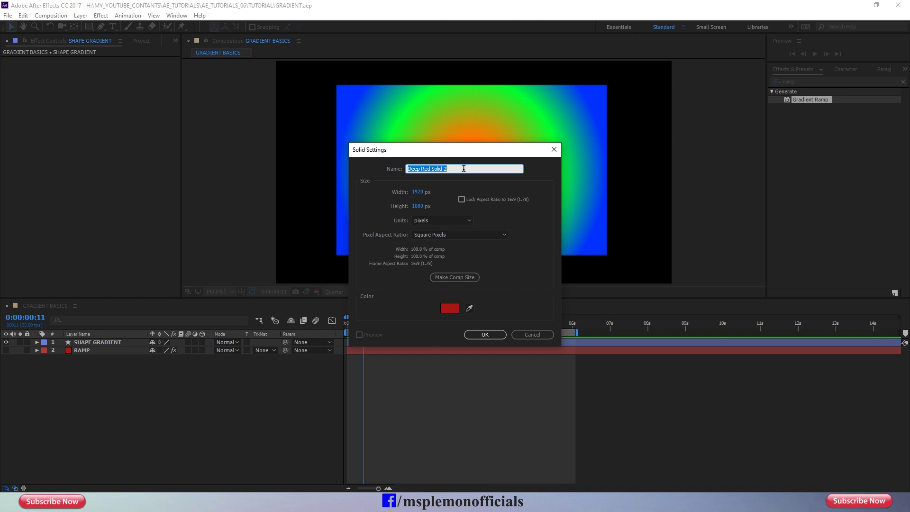
pyautogui.write('4 COLOR GRADIENT')
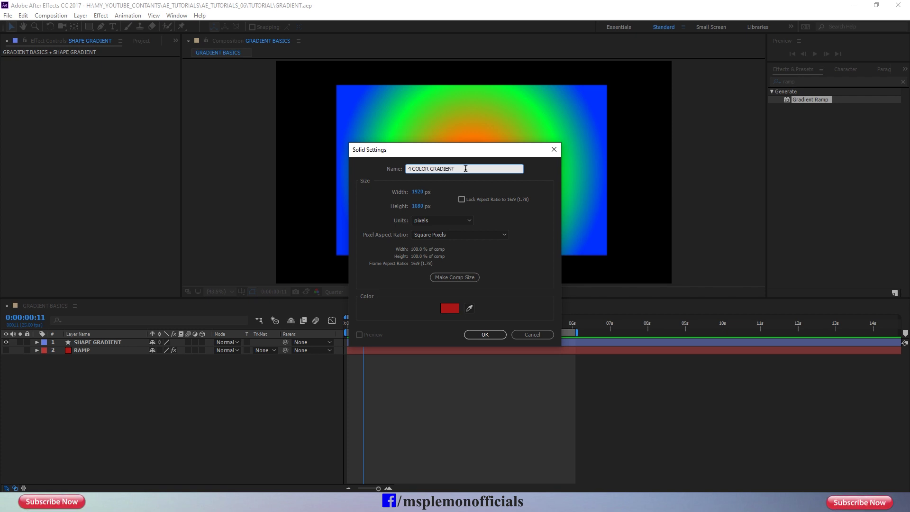
pyautogui.click(474, 334)
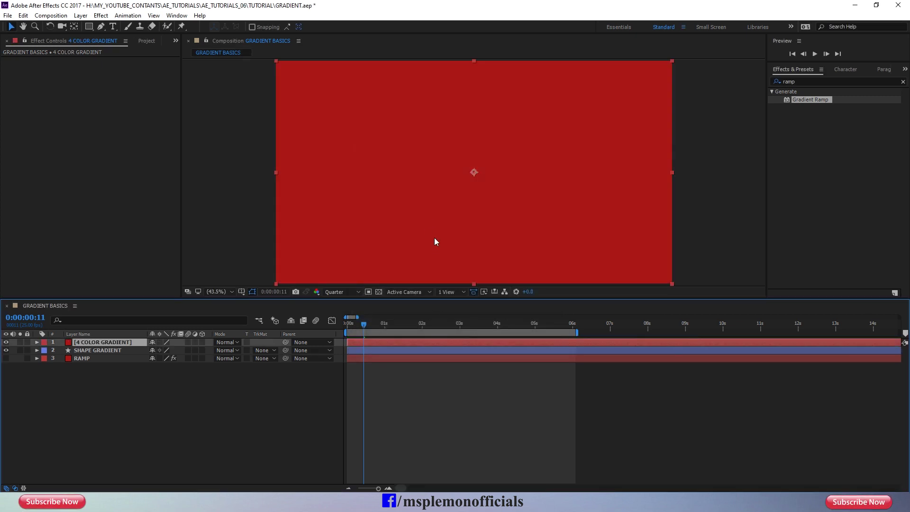
# Search Effects & Presets for '4' and drag 4-Color Gradient onto the red solid
pyautogui.click(903, 81)
pyautogui.click(835, 78)
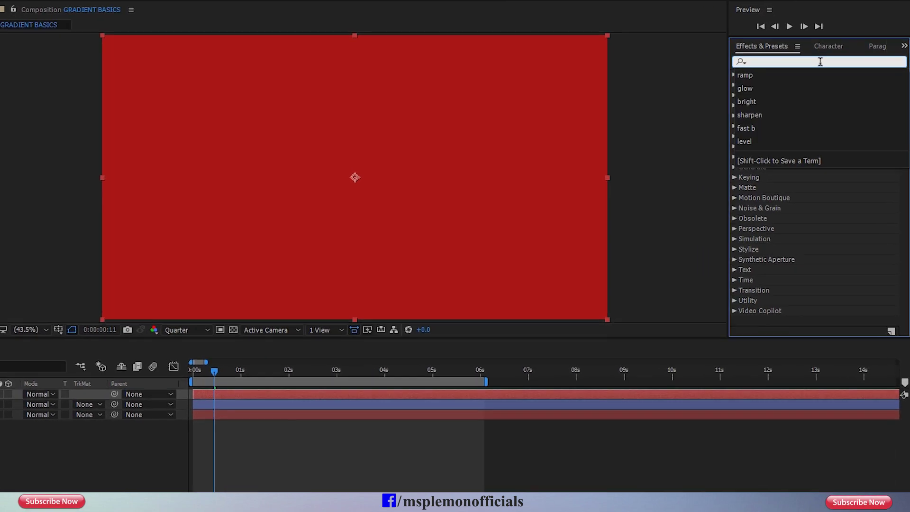
pyautogui.write('4')
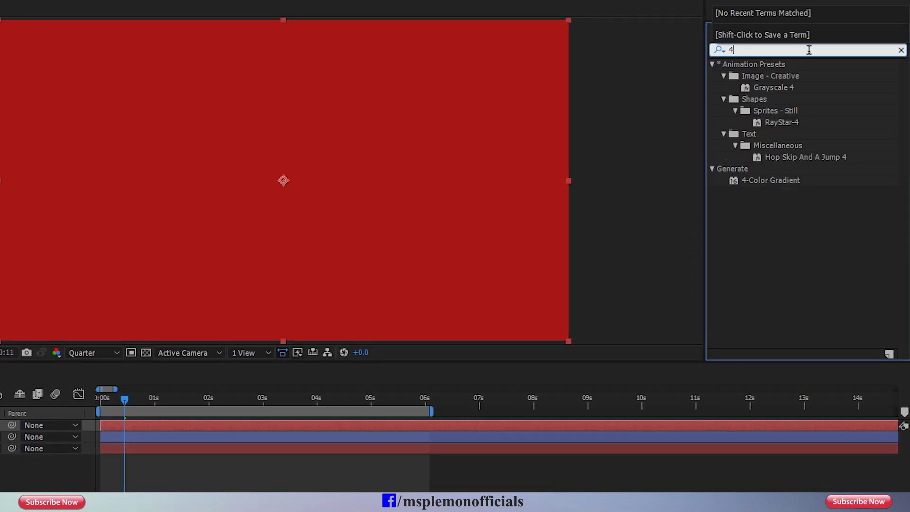
pyautogui.click(785, 184)
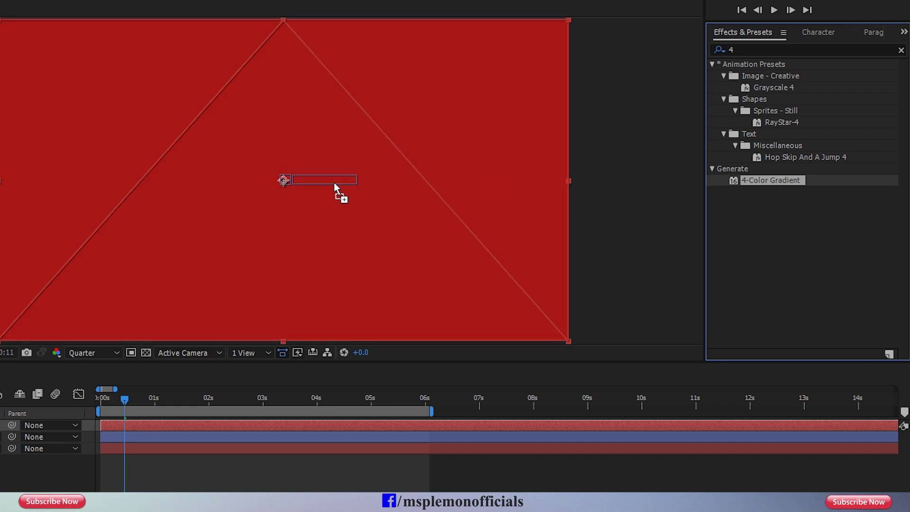
pyautogui.moveTo(783, 188); pyautogui.dragTo(334, 182)
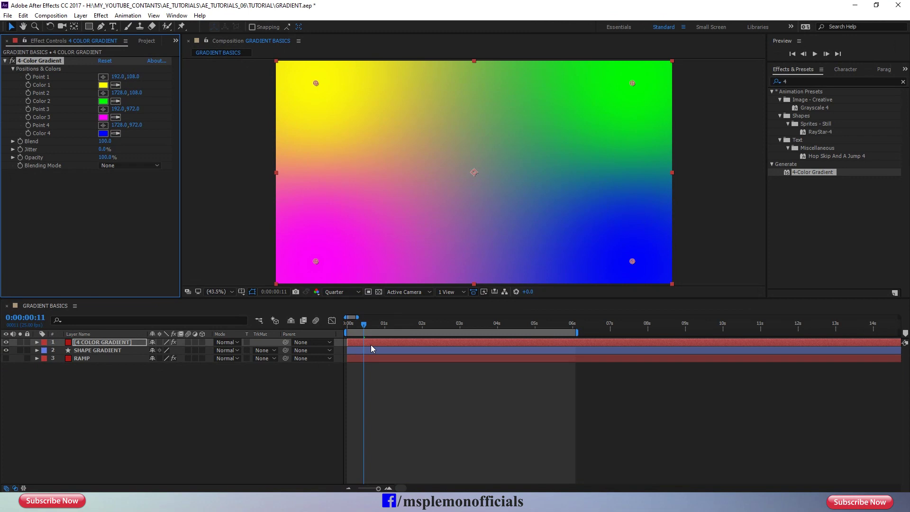
# Drag the four gradient points to 77.1,48.3; 1875.1,41.4; 104.7,1020.3; 1803.8,1038.6
pyautogui.click(372, 345)
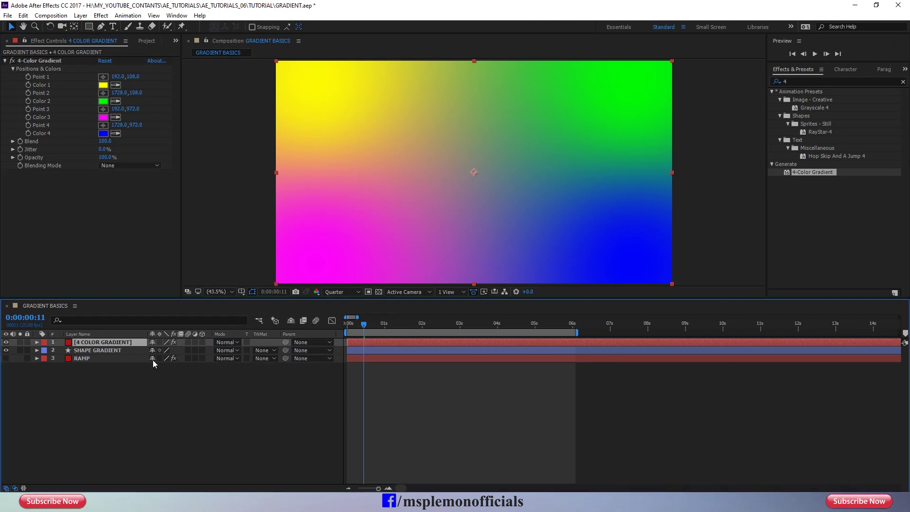
pyautogui.click(11, 64)
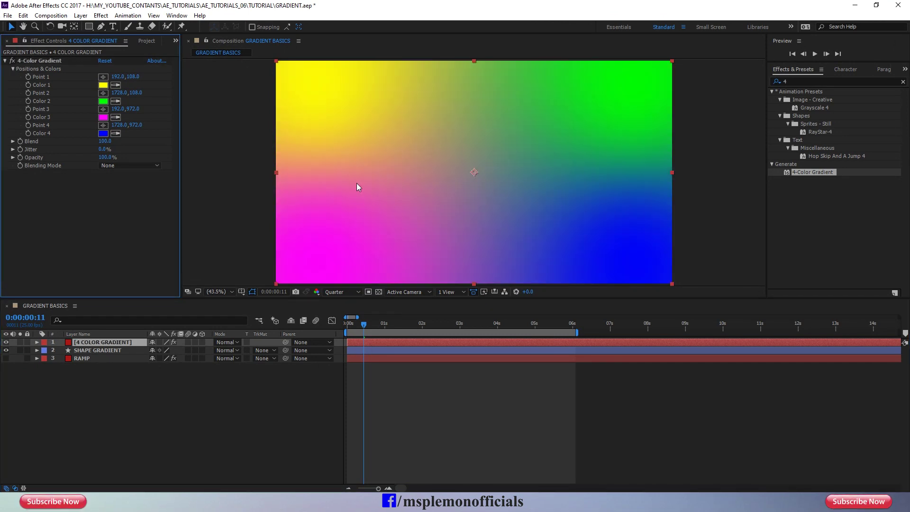
pyautogui.click(53, 61)
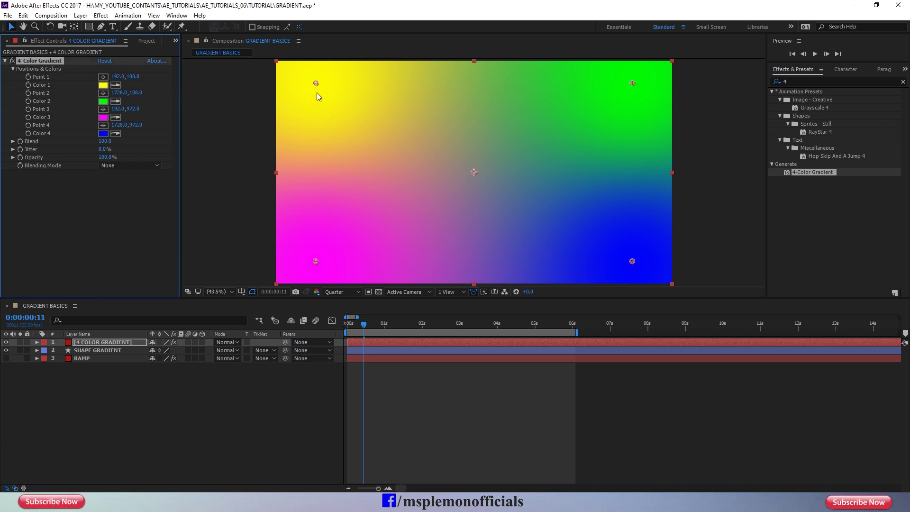
pyautogui.moveTo(315, 83); pyautogui.dragTo(297, 79)
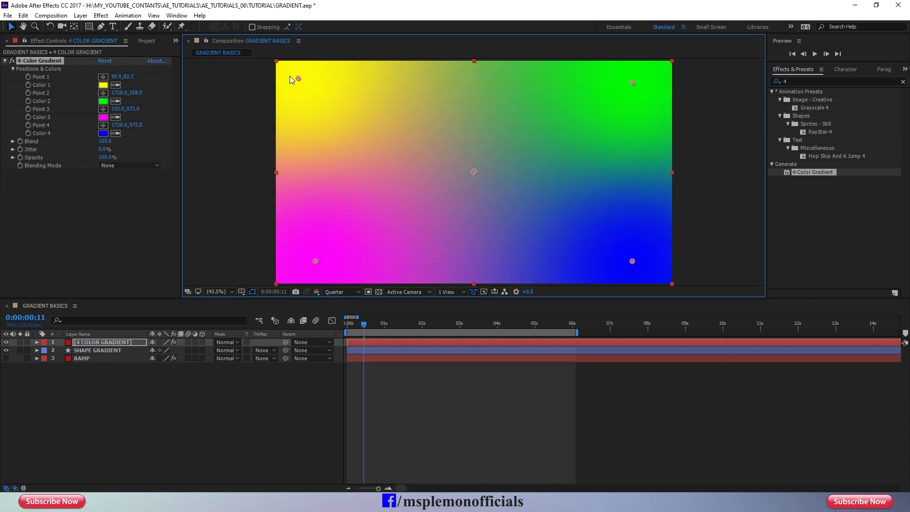
pyautogui.moveTo(315, 261); pyautogui.dragTo(297, 272)
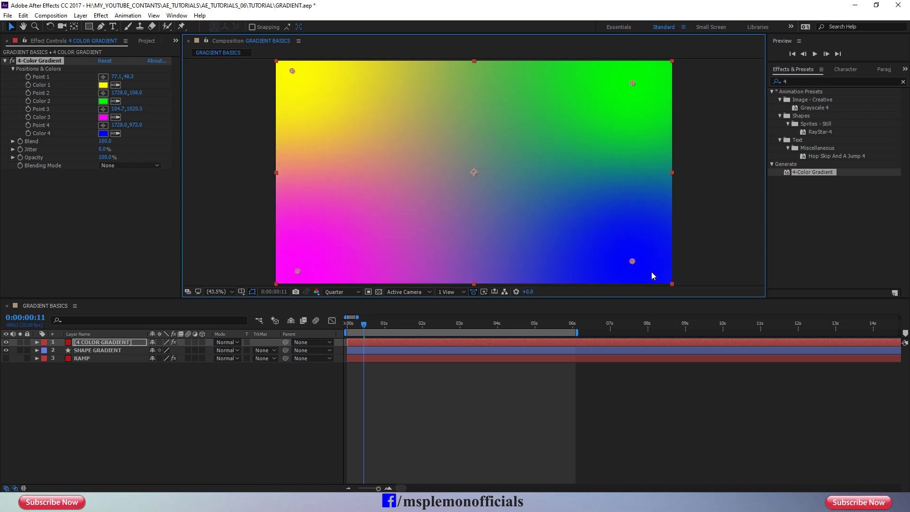
pyautogui.moveTo(633, 261); pyautogui.dragTo(648, 275)
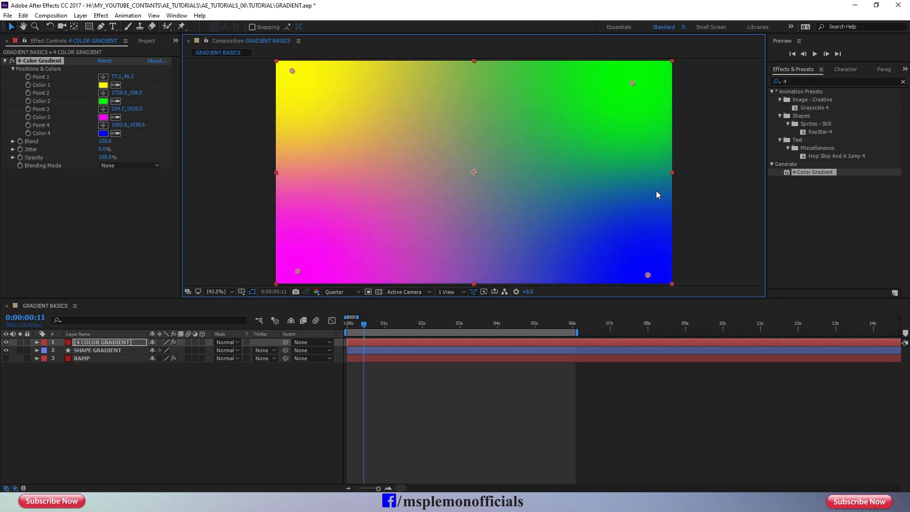
pyautogui.moveTo(633, 83)
pyautogui.mouseDown()
pyautogui.moveTo(482, 214)
pyautogui.moveTo(456, 197)
pyautogui.mouseUp()
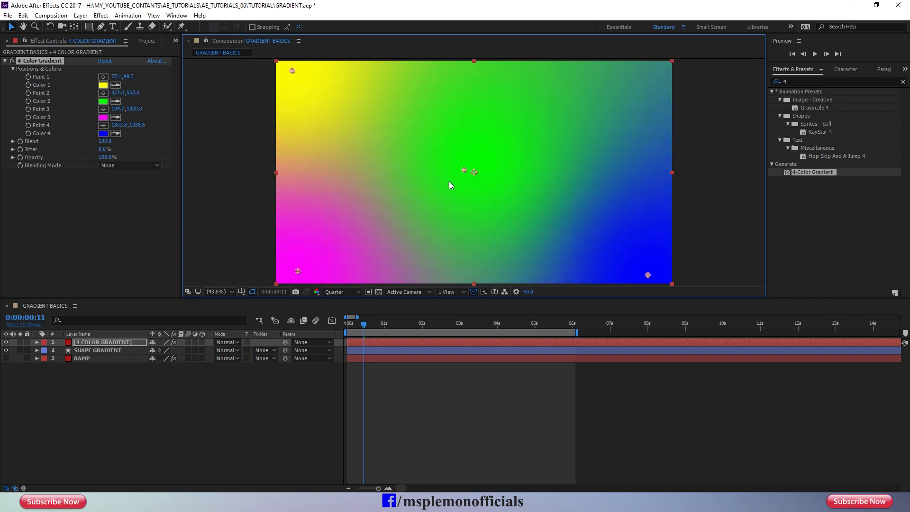
pyautogui.moveTo(492, 164); pyautogui.dragTo(648, 70)
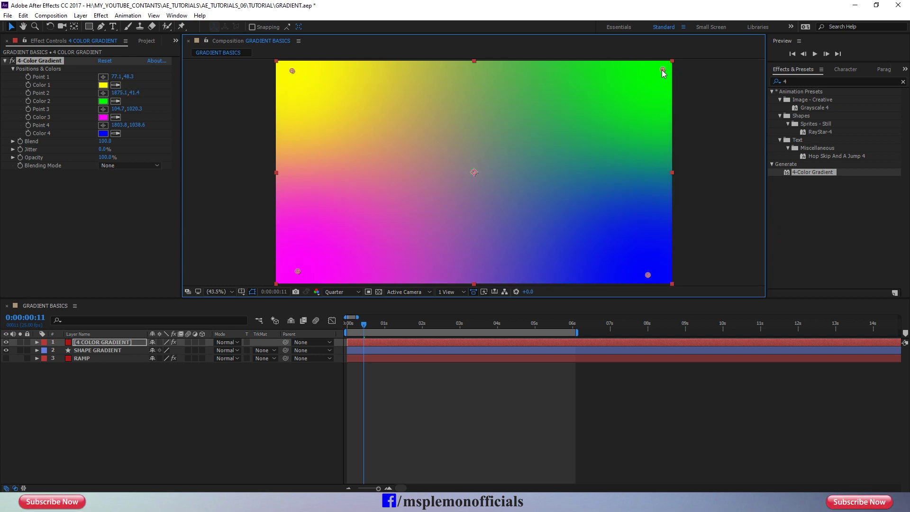
# Change gradient Color 1 from yellow to orange and Color 2 to light green 72FF72
pyautogui.click(102, 85)
pyautogui.moveTo(811, 238); pyautogui.dragTo(798, 236)
pyautogui.click(856, 152)
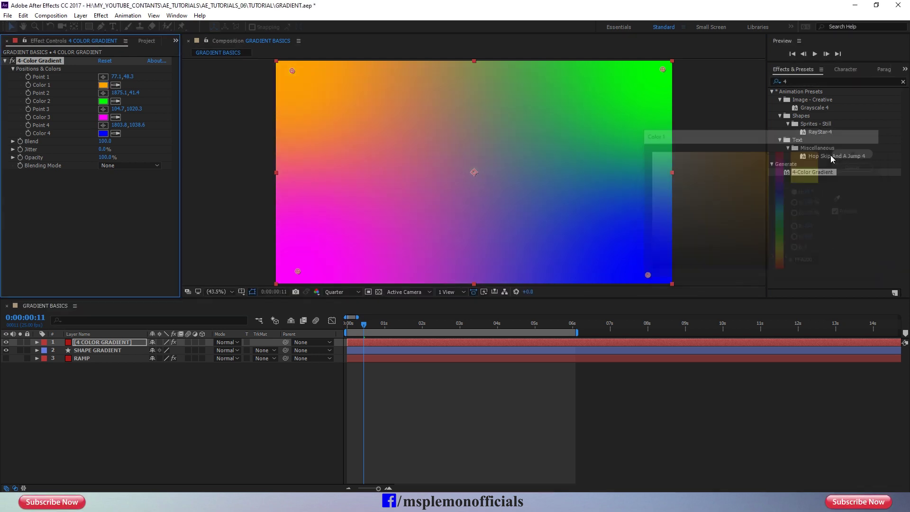
pyautogui.click(102, 101)
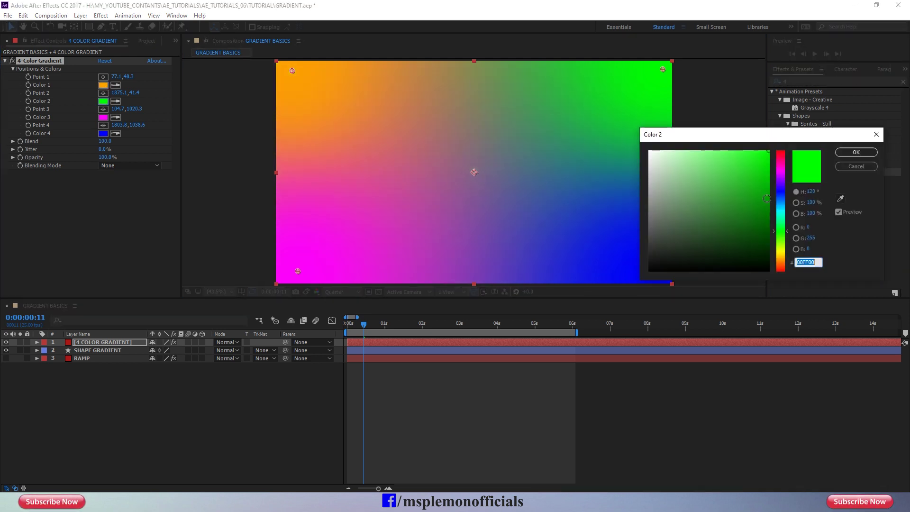
pyautogui.moveTo(738, 187); pyautogui.dragTo(715, 142)
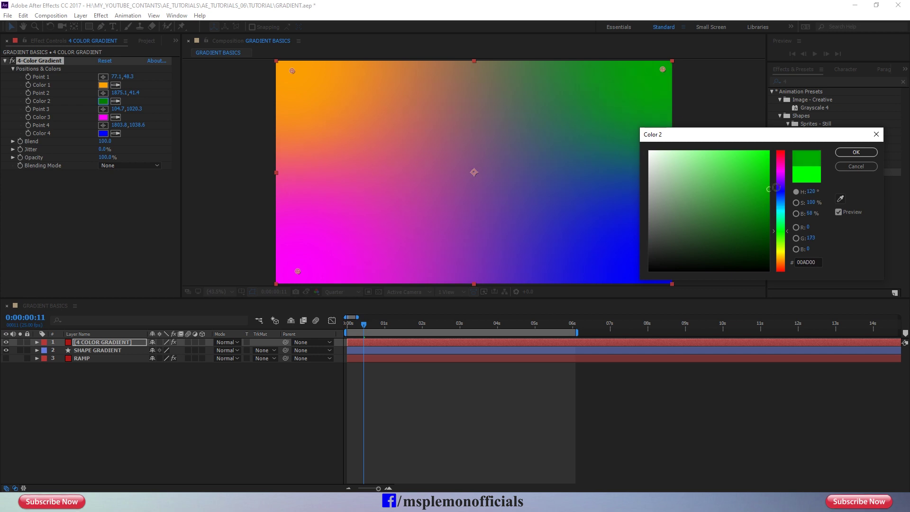
pyautogui.click(856, 153)
# Soften Color 3 to pink F08AF0 and Color 4 to a pale lavender blue
pyautogui.click(103, 117)
pyautogui.click(769, 193)
pyautogui.moveTo(768, 193); pyautogui.dragTo(717, 150)
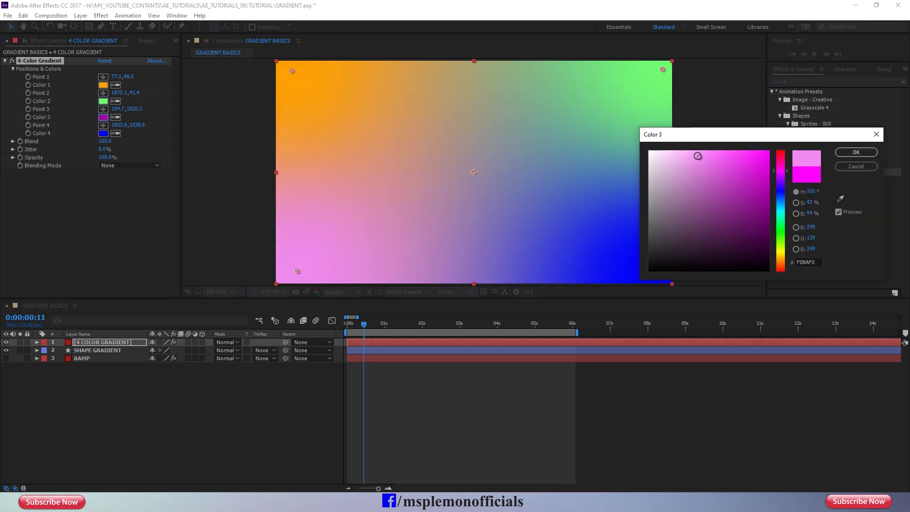
pyautogui.click(835, 157)
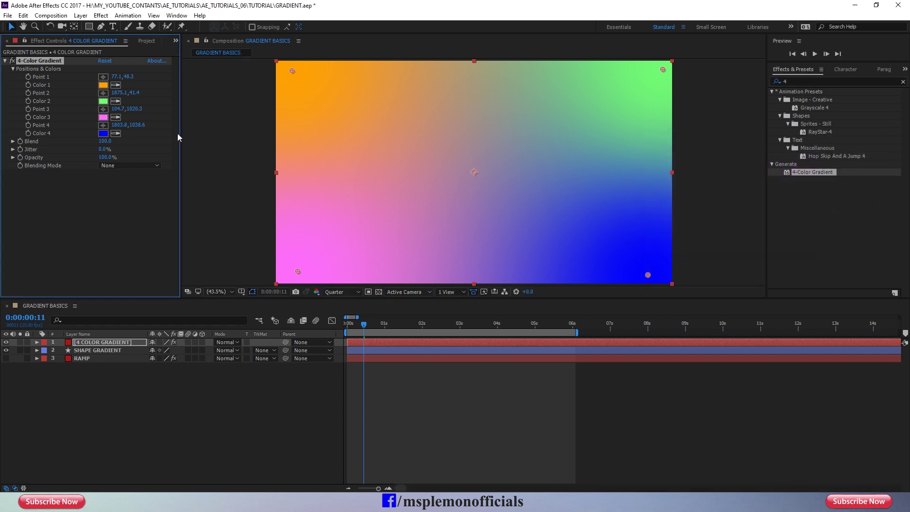
pyautogui.click(102, 134)
pyautogui.moveTo(766, 213)
pyautogui.mouseDown()
pyautogui.moveTo(767, 167)
pyautogui.moveTo(722, 138)
pyautogui.mouseUp()
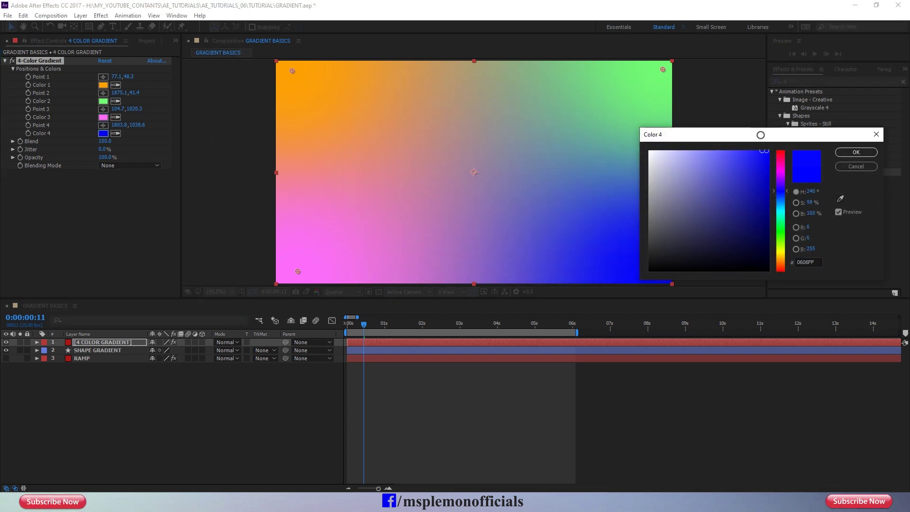
pyautogui.click(857, 153)
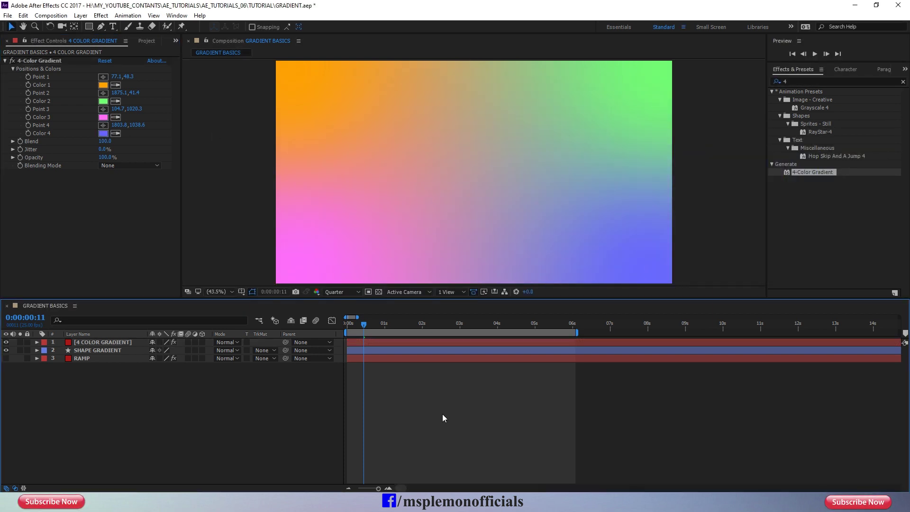
pyautogui.click(396, 342)
# Push the 4-Color Gradient's Point 4 and Point 2 beyond the frame for a softer blend
pyautogui.click(47, 61)
pyautogui.scroll(-2, 520, 214)
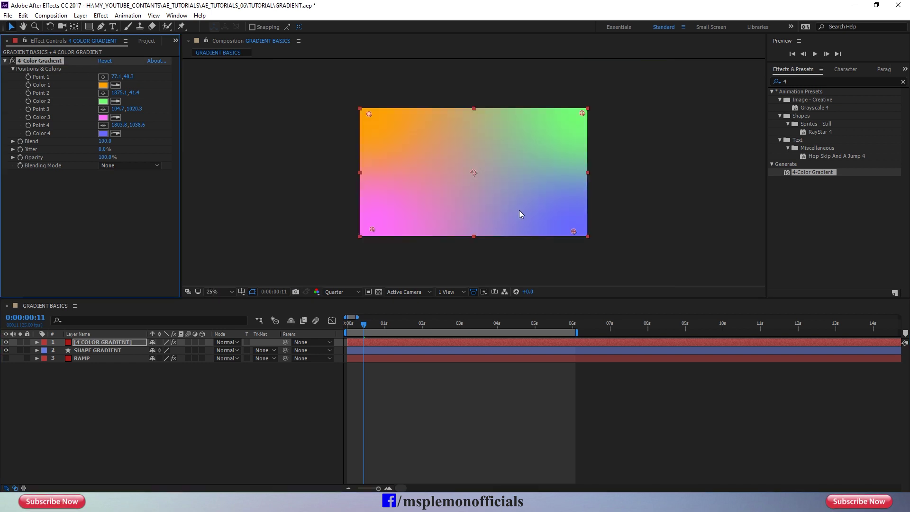
pyautogui.moveTo(567, 228); pyautogui.dragTo(533, 206)
pyautogui.moveTo(466, 171); pyautogui.dragTo(625, 266)
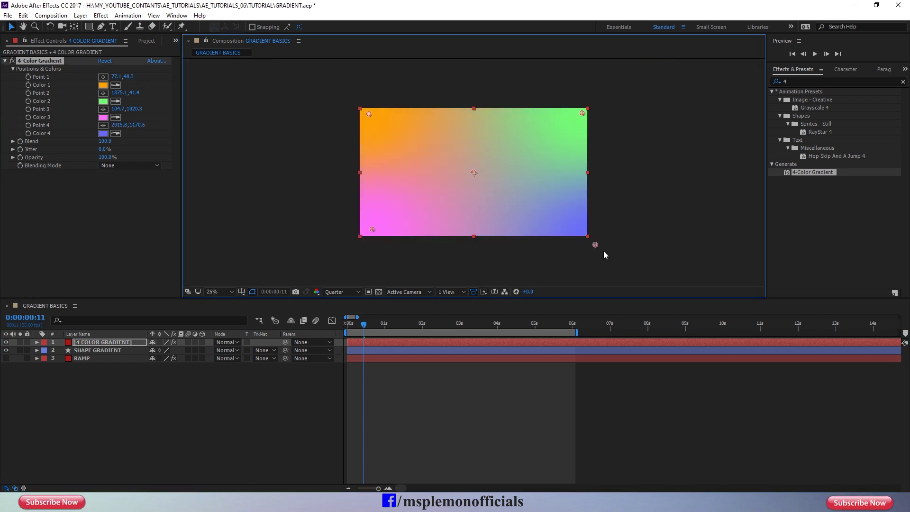
pyautogui.moveTo(582, 113); pyautogui.dragTo(628, 89)
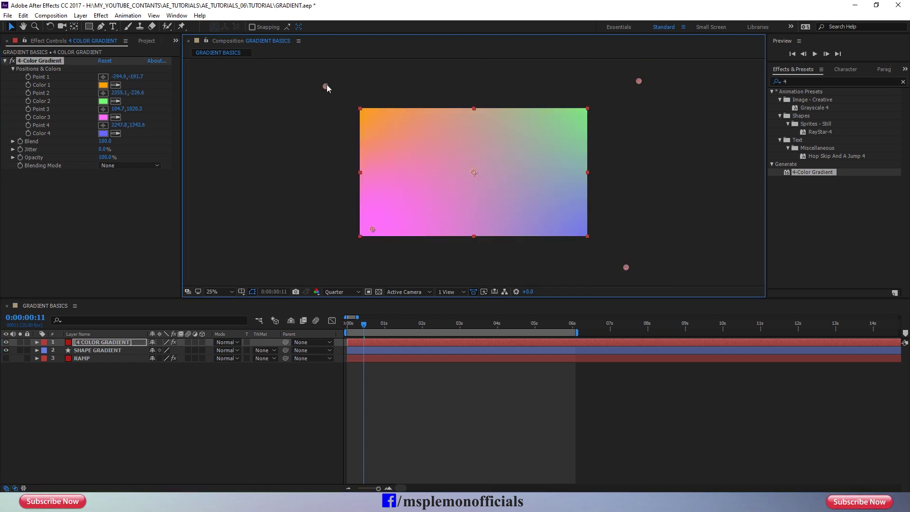
# Fit the composition in the viewer, jump to frame 0:00:00:00, and zoom out
pyautogui.click(219, 292)
pyautogui.click(233, 305)
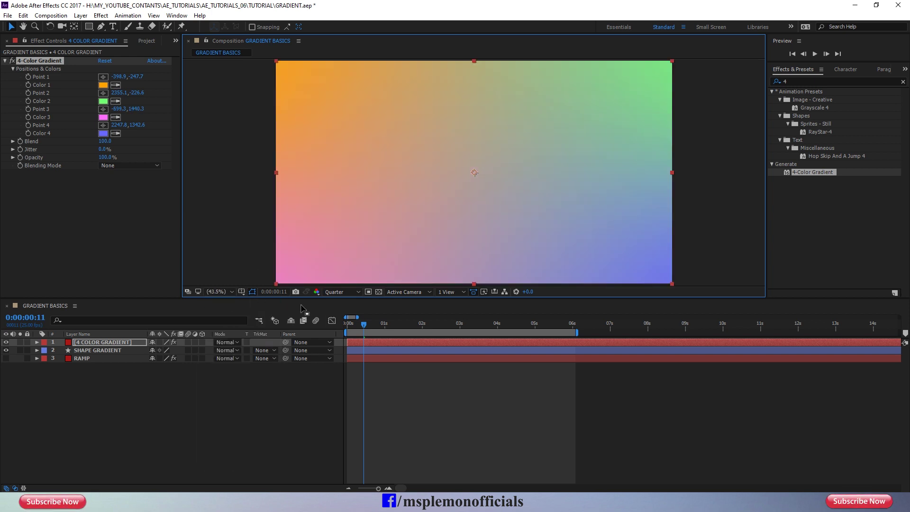
pyautogui.click(335, 328)
pyautogui.press('Home')
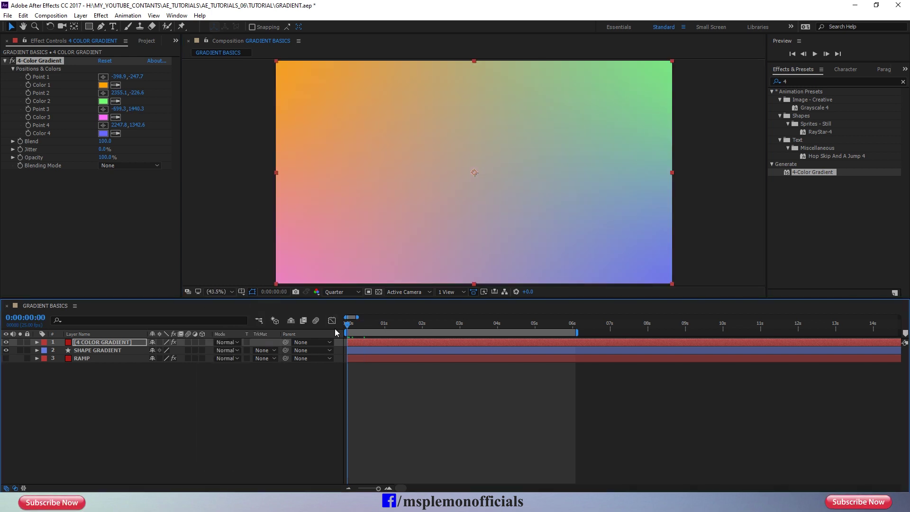
pyautogui.press(',')
pyautogui.press(',')
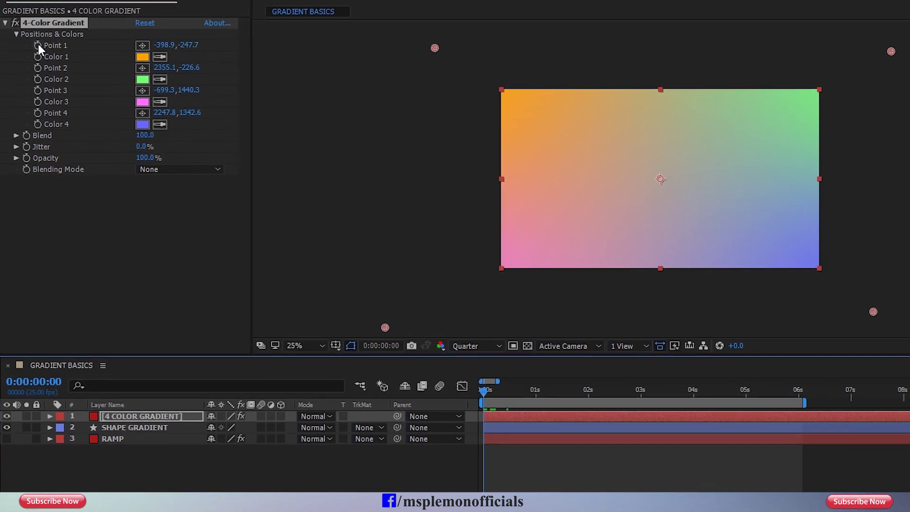
# Set starting keyframes for the gradient's Point 1, Color 1 and Color 3 at 0:00
pyautogui.click(38, 45)
pyautogui.click(39, 53)
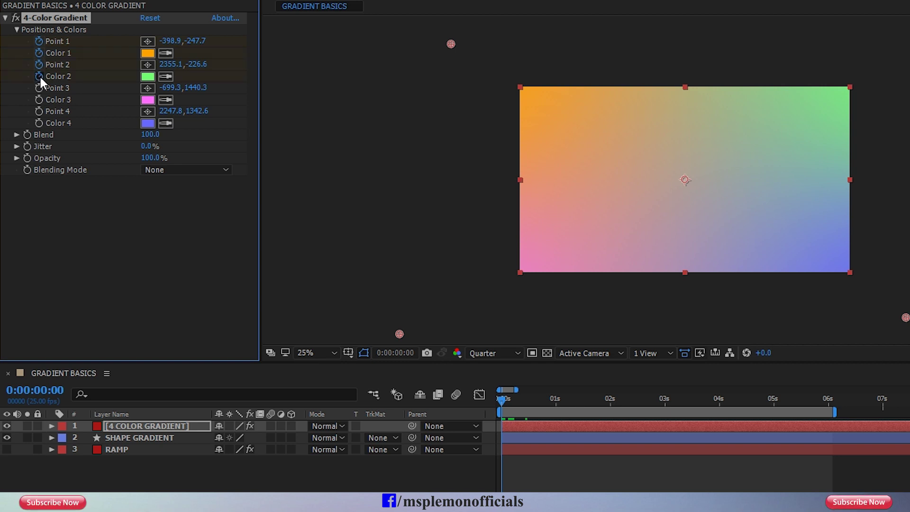
pyautogui.click(38, 98)
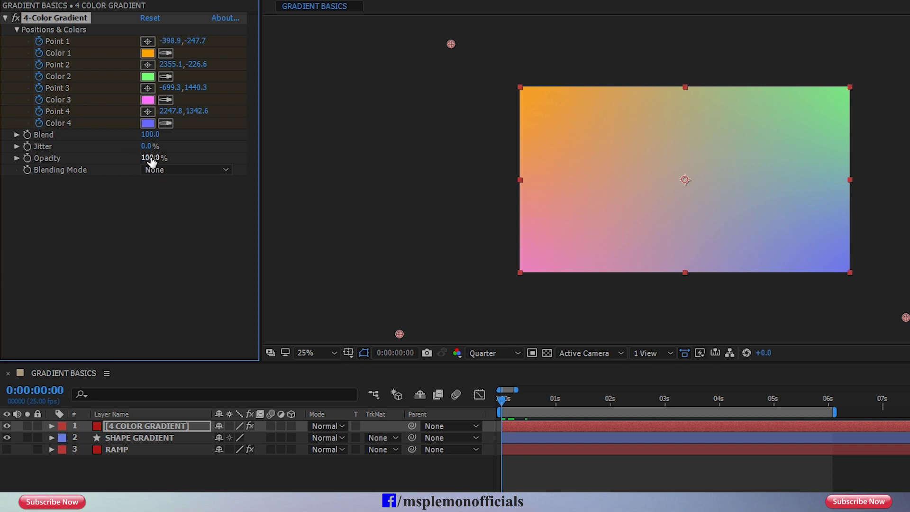
# At six seconds, drag all four gradient points inside the frame to form distinct colour pools
pyautogui.moveTo(504, 400)
pyautogui.mouseDown()
pyautogui.moveTo(699, 405)
pyautogui.moveTo(830, 428)
pyautogui.mouseUp()
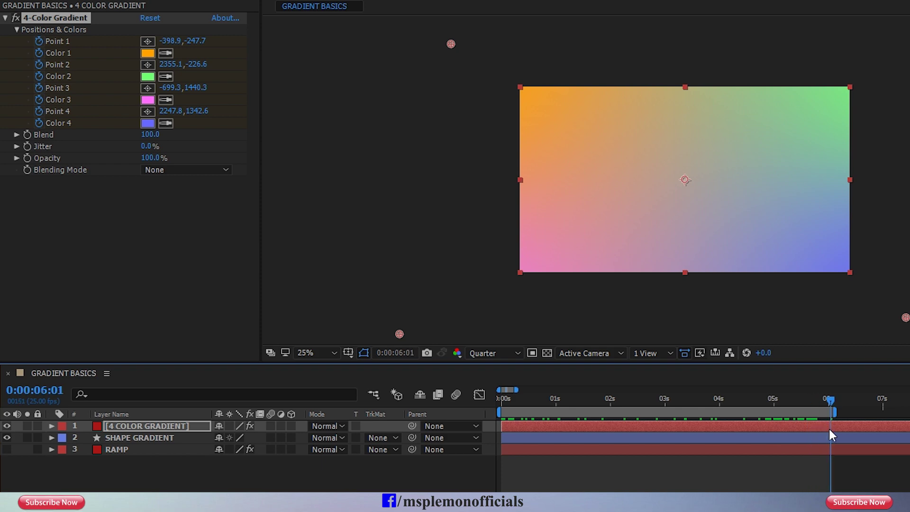
pyautogui.moveTo(400, 334); pyautogui.dragTo(675, 183)
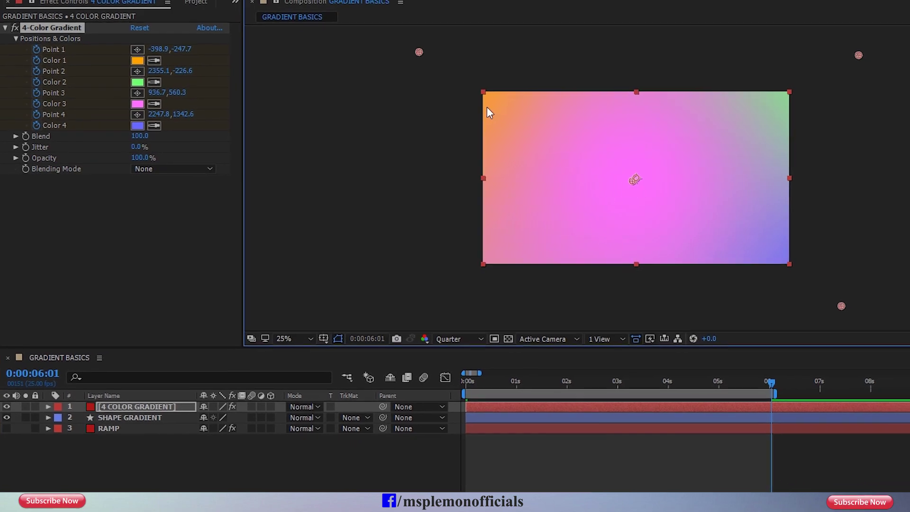
pyautogui.moveTo(402, 57); pyautogui.dragTo(480, 180)
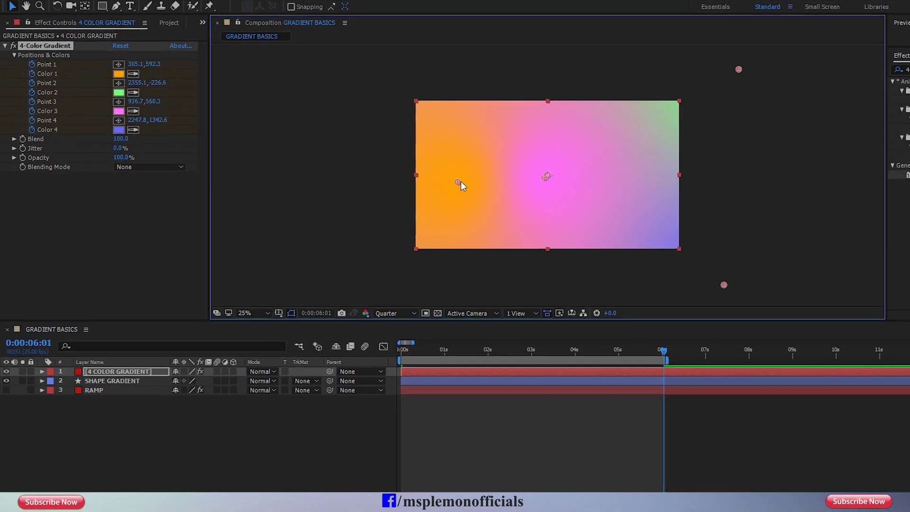
pyautogui.moveTo(679, 77); pyautogui.dragTo(506, 126)
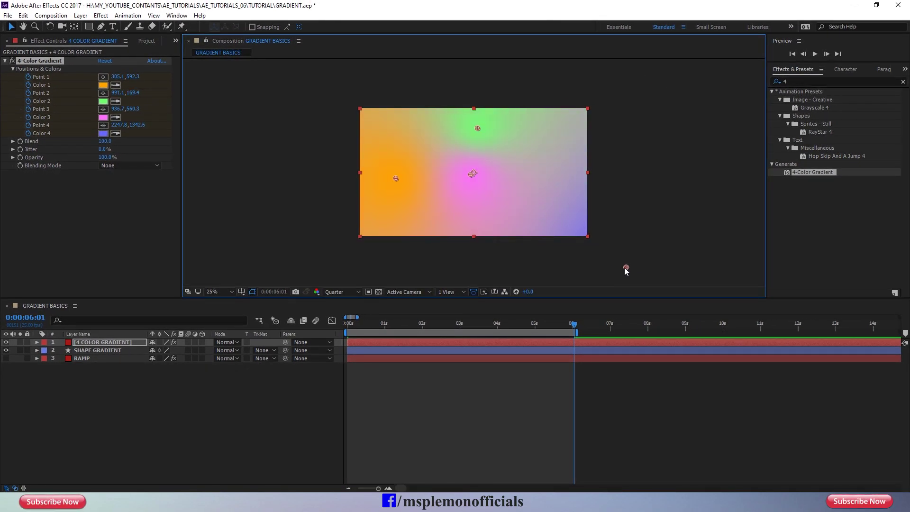
pyautogui.moveTo(625, 267); pyautogui.dragTo(499, 196)
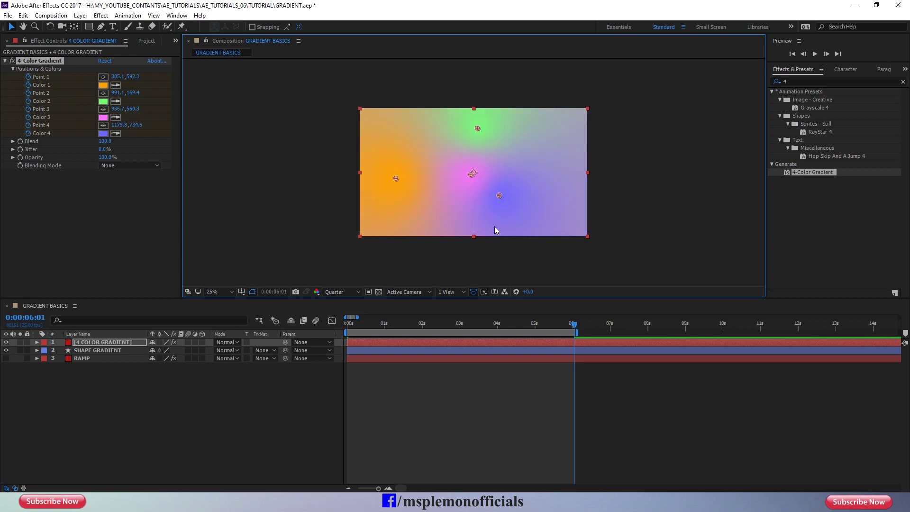
# Preview the gradient animation, return to 6:01, and reveal the 4 COLOR GRADIENT keyframes with U
pyautogui.click(396, 325)
pyautogui.press('space')
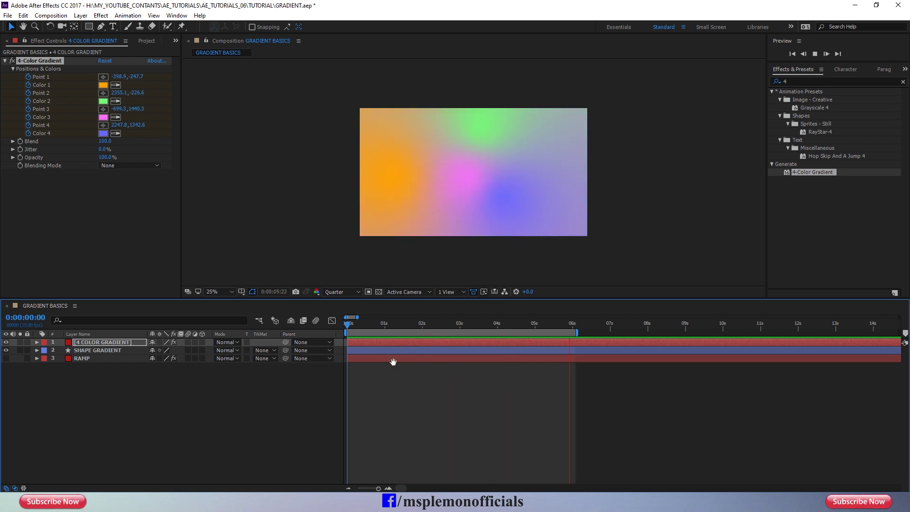
pyautogui.press('space')
pyautogui.moveTo(423, 324); pyautogui.dragTo(571, 338)
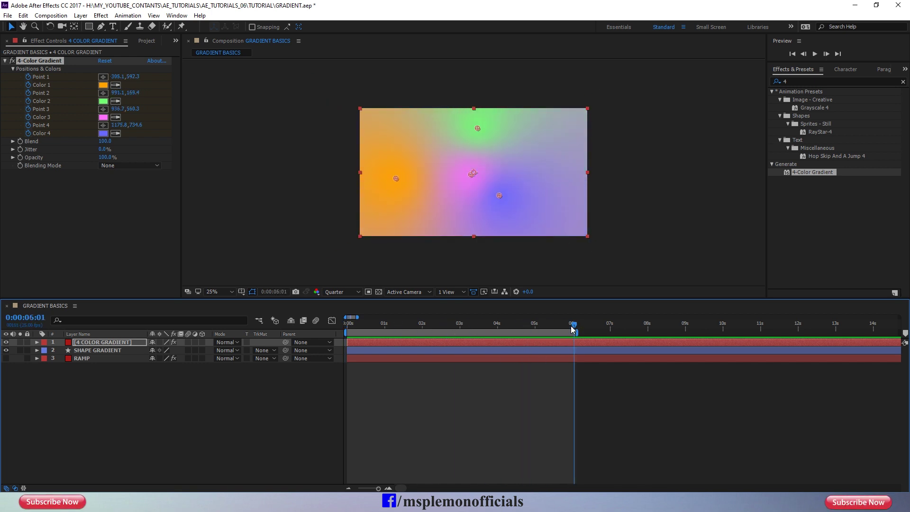
pyautogui.click(561, 344)
pyautogui.press('u')
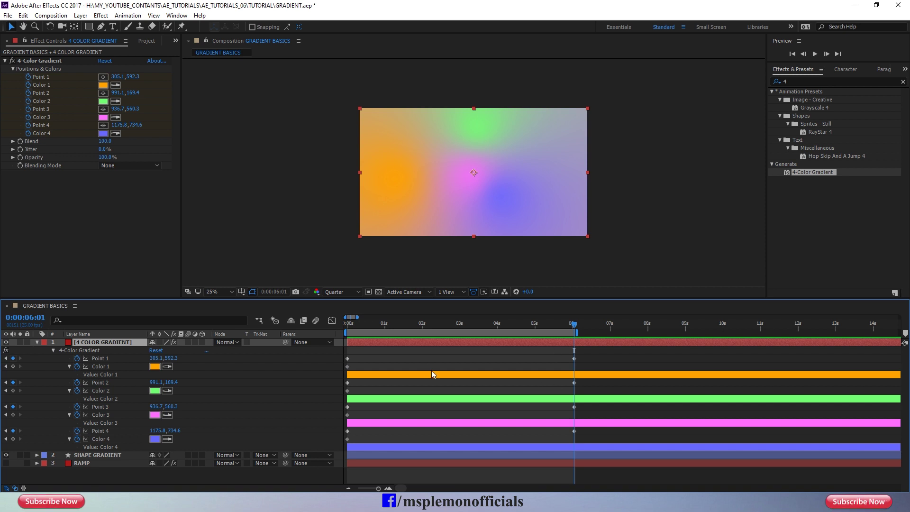
# At 6:01, change Color 1 to blue and Color 2 to a strong yellow
pyautogui.click(103, 85)
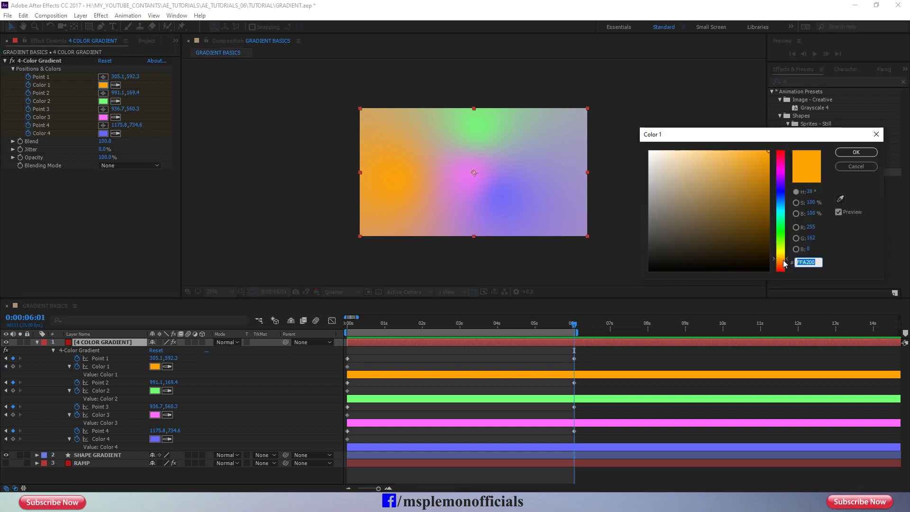
pyautogui.moveTo(785, 264); pyautogui.dragTo(785, 266)
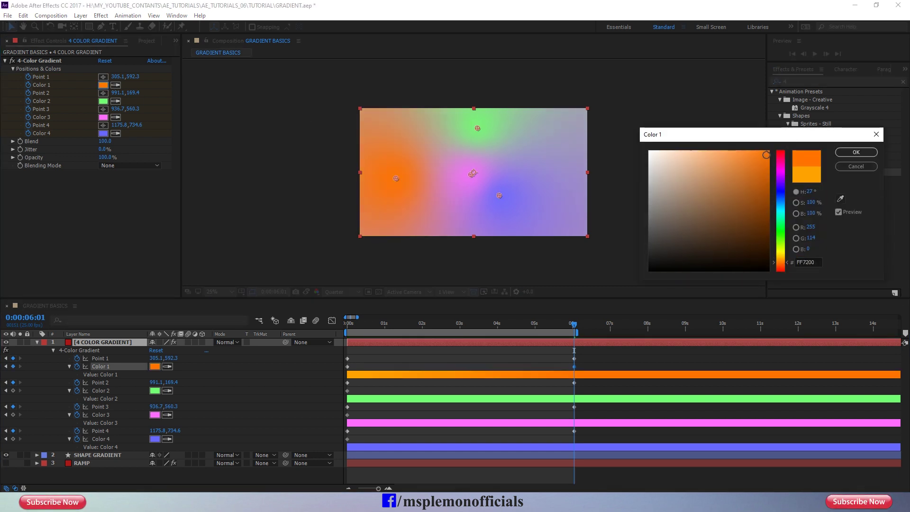
pyautogui.click(780, 192)
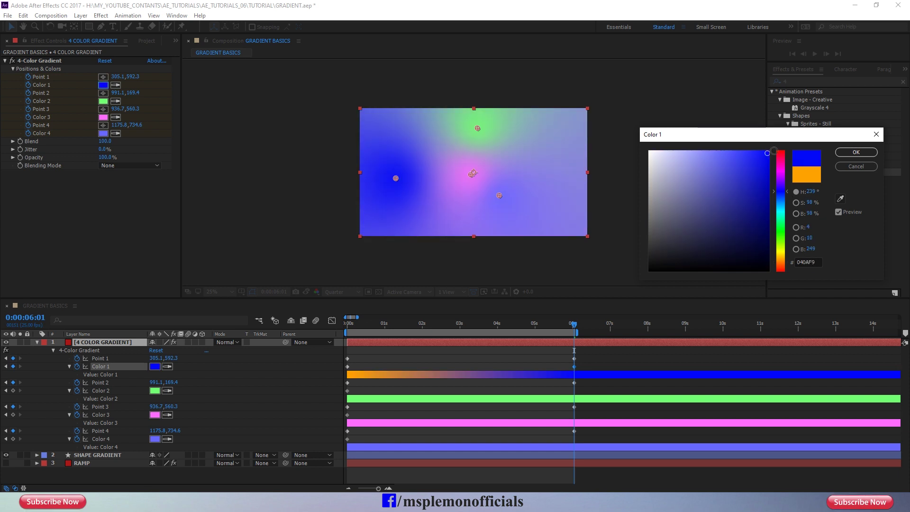
pyautogui.click(848, 153)
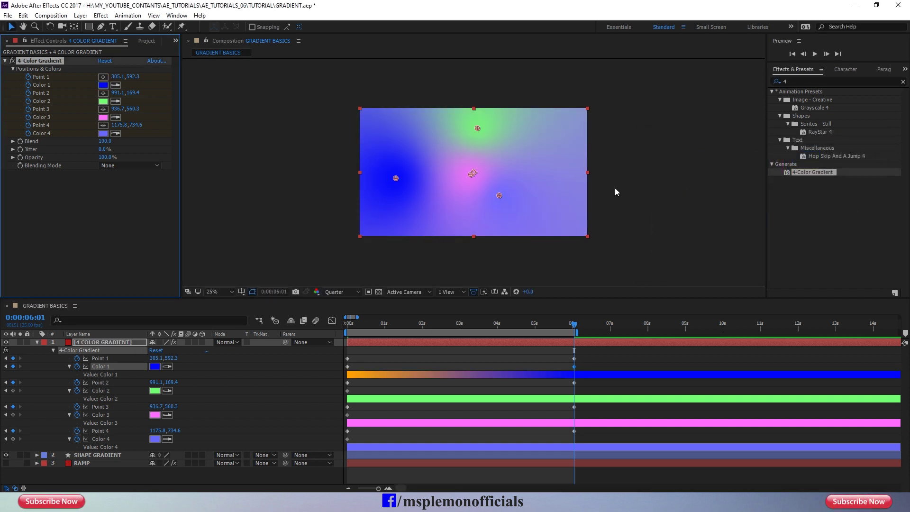
pyautogui.click(105, 101)
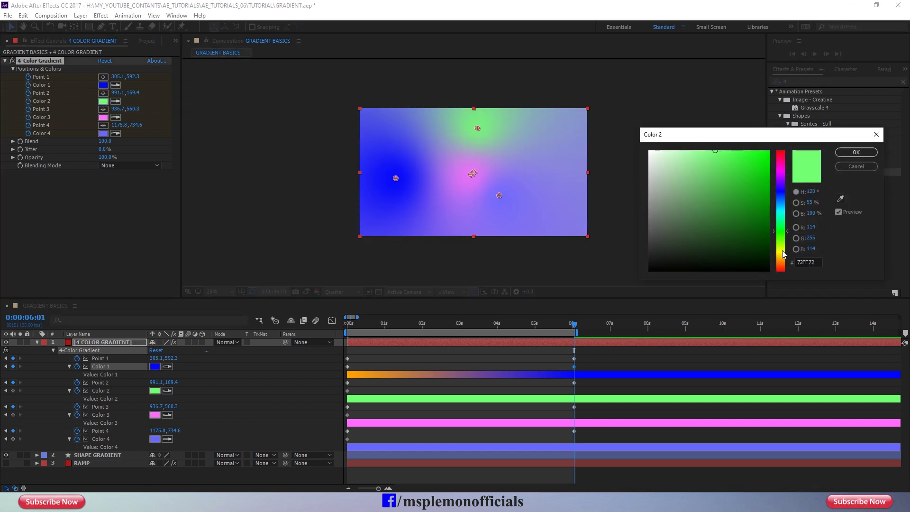
pyautogui.click(782, 254)
pyautogui.click(761, 156)
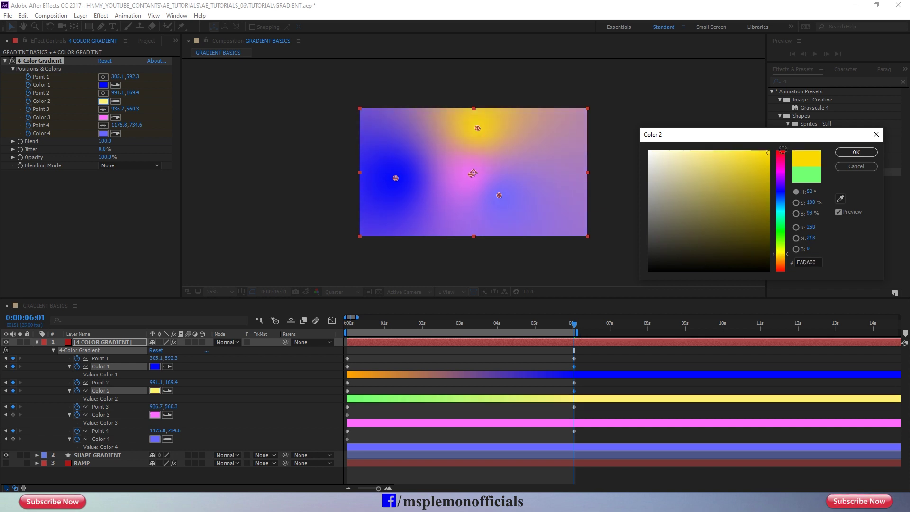
pyautogui.click(856, 153)
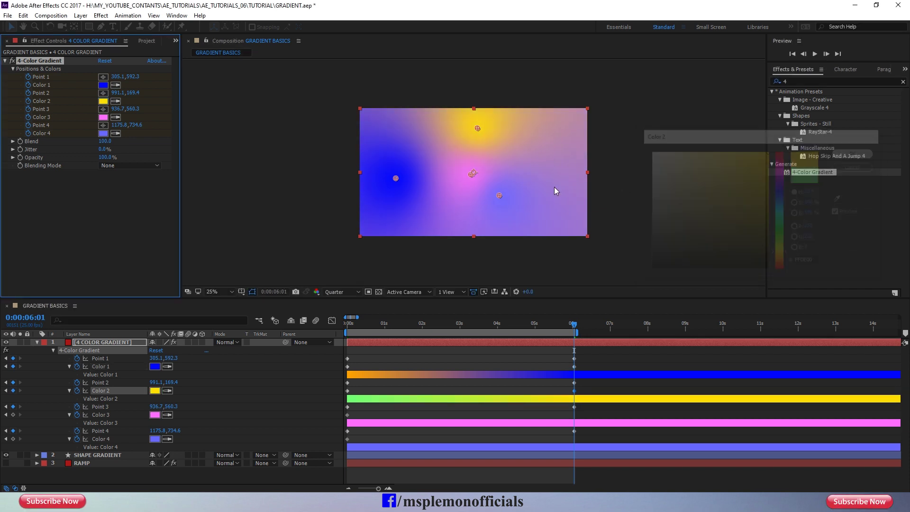
# Change Color 3 to green and Color 4 to pure red FF0000
pyautogui.click(102, 117)
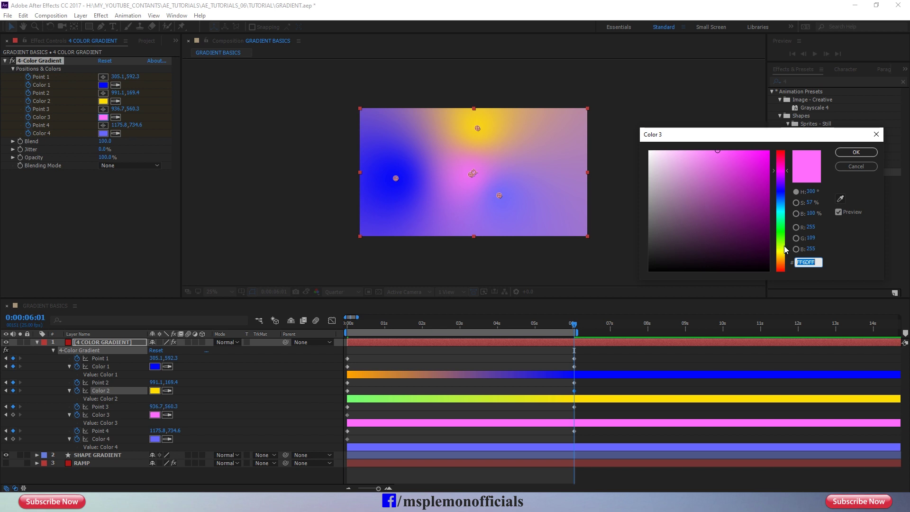
pyautogui.click(782, 240)
pyautogui.click(767, 154)
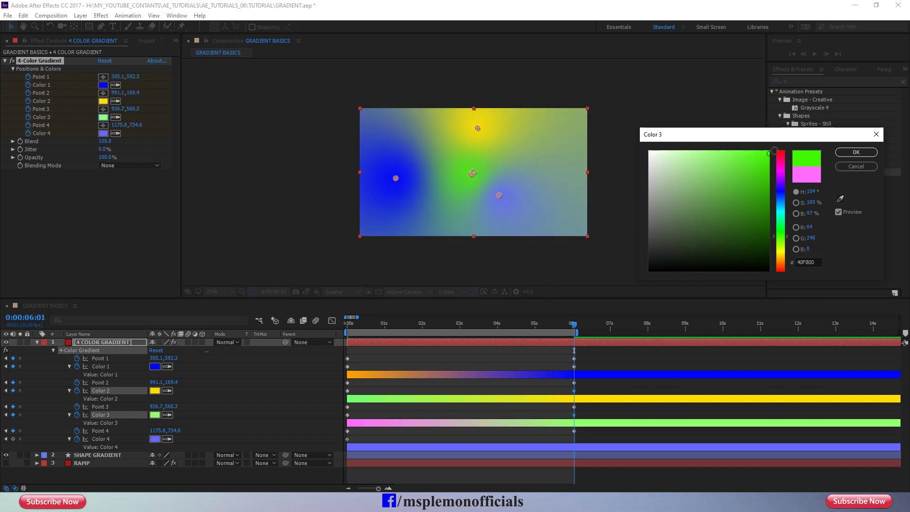
pyautogui.click(856, 152)
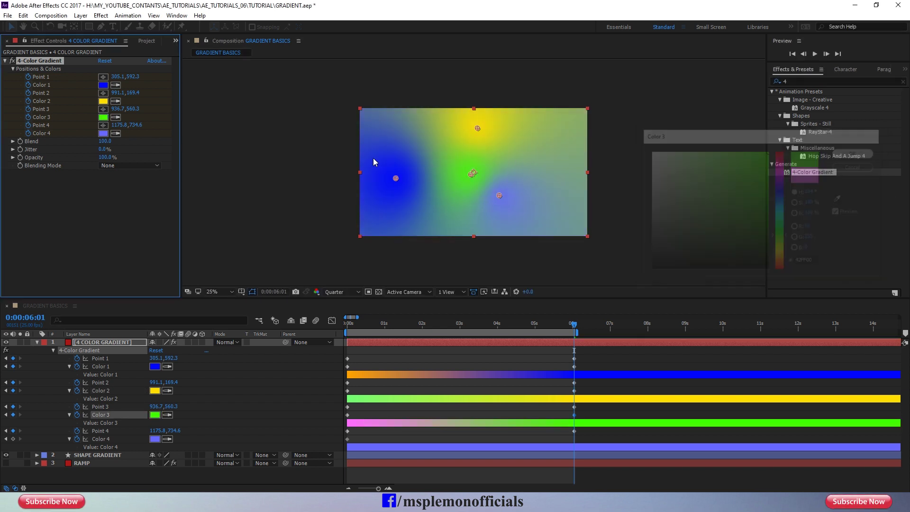
pyautogui.click(104, 135)
pyautogui.moveTo(778, 170); pyautogui.dragTo(791, 143)
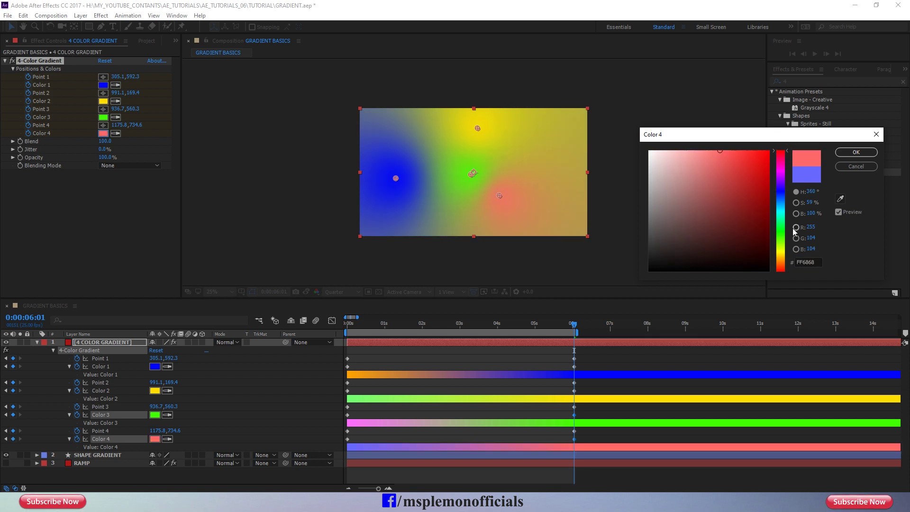
pyautogui.click(761, 168)
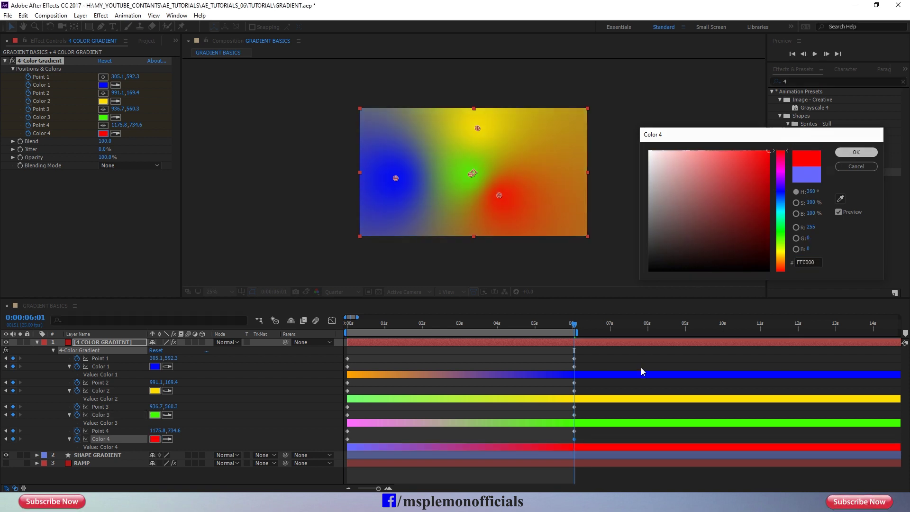
pyautogui.click(856, 152)
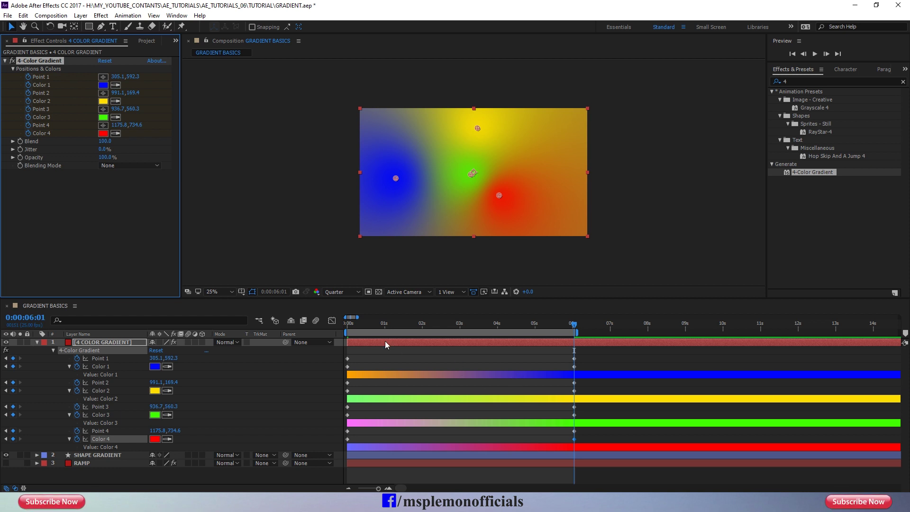
pyautogui.moveTo(365, 328); pyautogui.dragTo(460, 332)
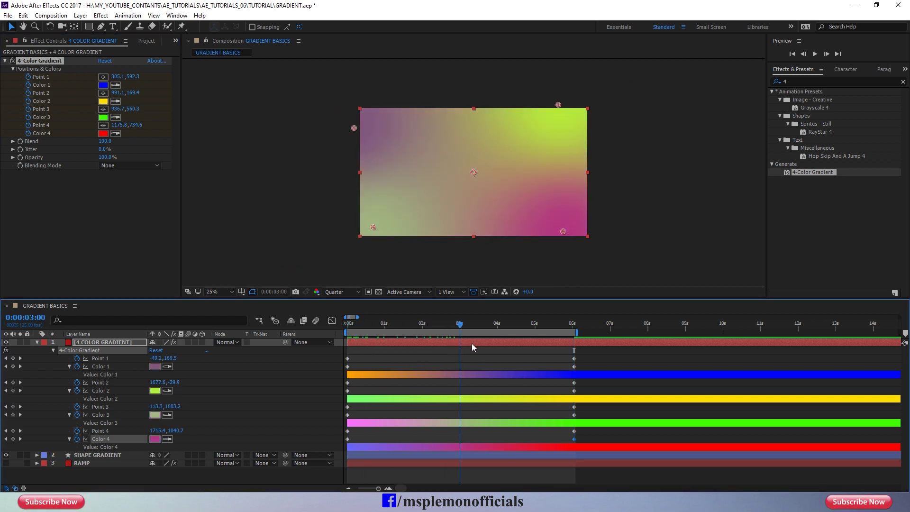
pyautogui.press('space')
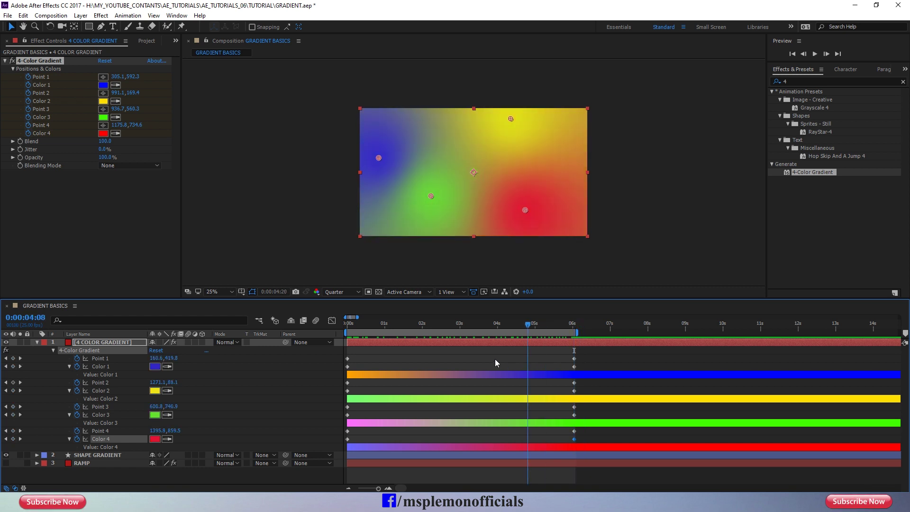
pyautogui.press('space')
pyautogui.hotkey('shift', '/')
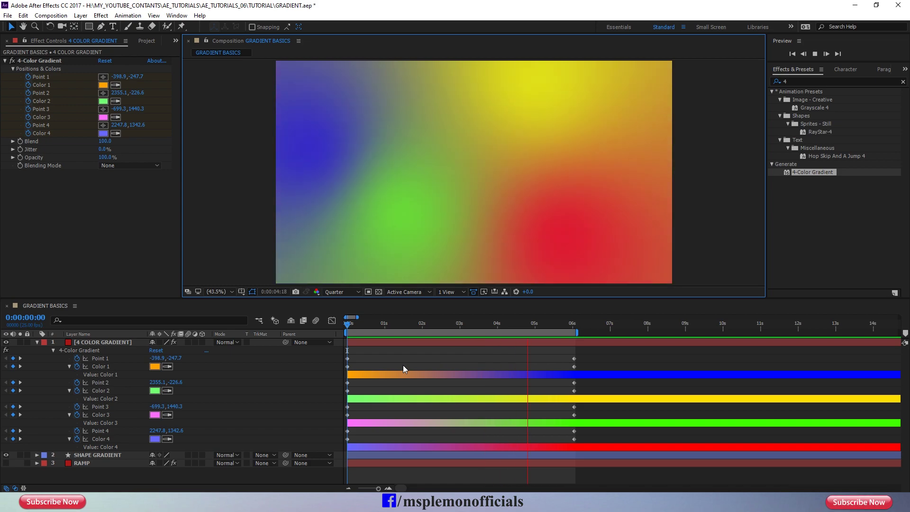
pyautogui.press('space')
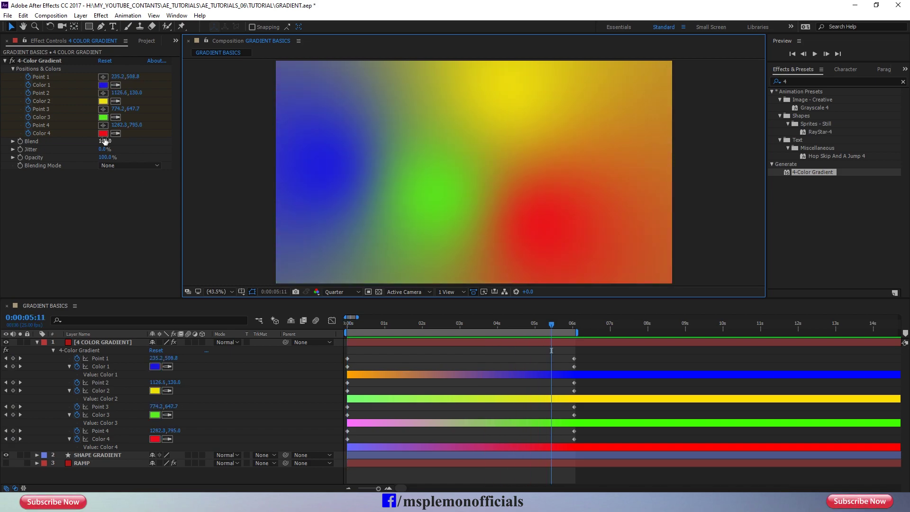
# Scrub the 4-Color Gradient's Blend back and forth, then enter exactly 100
pyautogui.moveTo(105, 141)
pyautogui.mouseDown()
pyautogui.moveTo(96, 149)
pyautogui.moveTo(384, 189)
pyautogui.mouseUp()
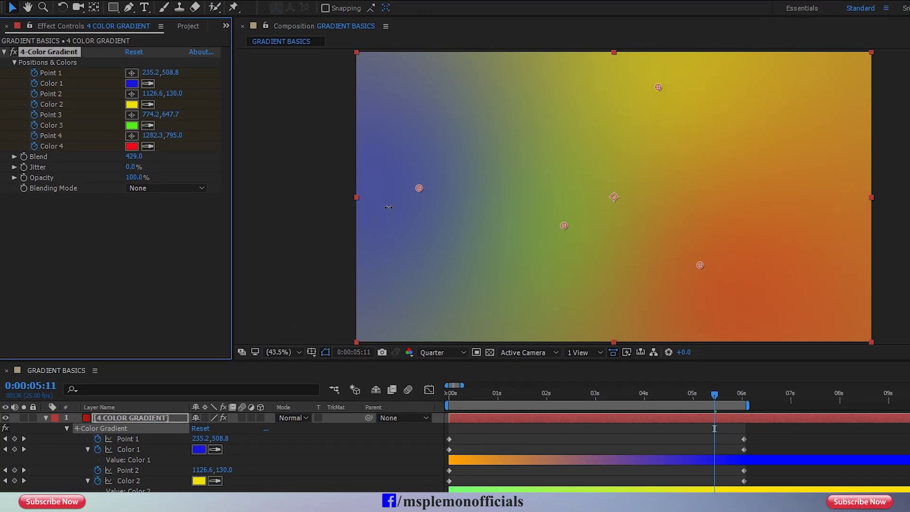
pyautogui.moveTo(483, 229); pyautogui.dragTo(234, 231)
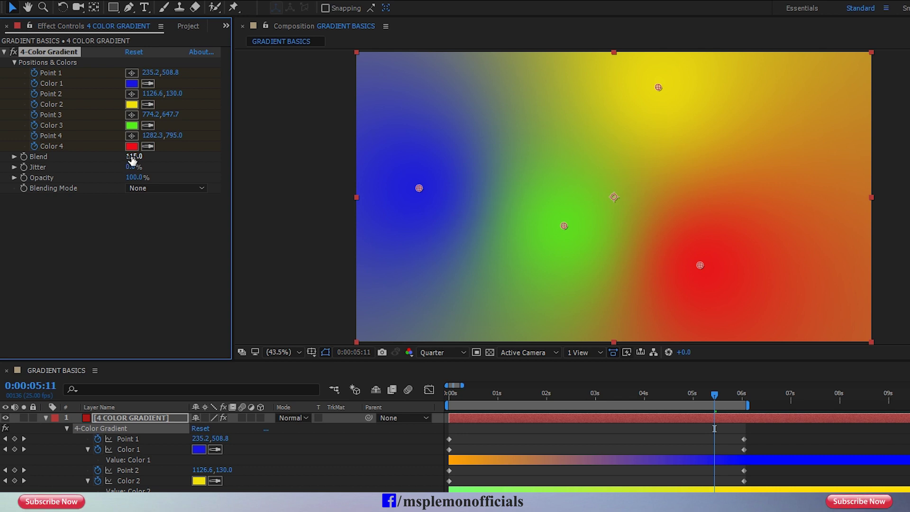
pyautogui.moveTo(128, 163); pyautogui.dragTo(548, 129)
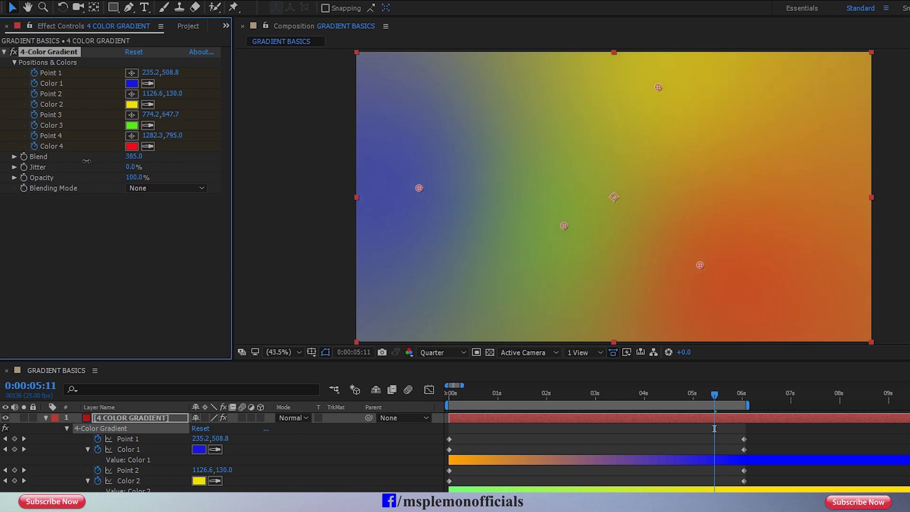
pyautogui.click(134, 156)
pyautogui.write('100')
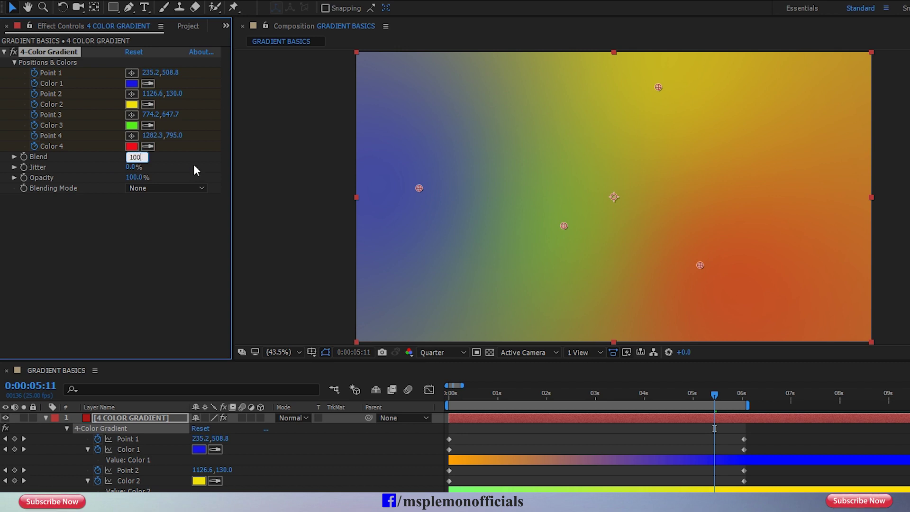
pyautogui.press('Return')
# Raise Jitter to add grain and preview the animation from 0:00:05:03
pyautogui.moveTo(130, 167); pyautogui.dragTo(227, 164)
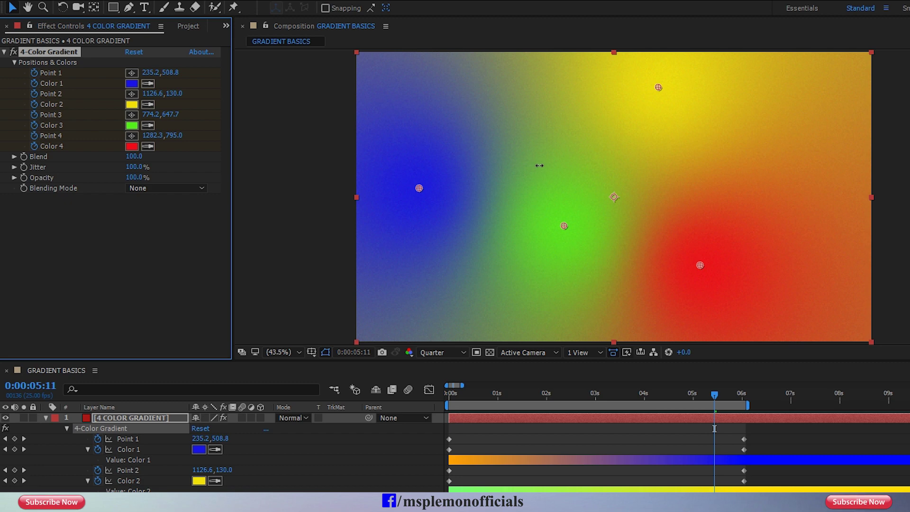
pyautogui.moveTo(605, 394)
pyautogui.mouseDown()
pyautogui.moveTo(703, 398)
pyautogui.moveTo(446, 401)
pyautogui.mouseUp()
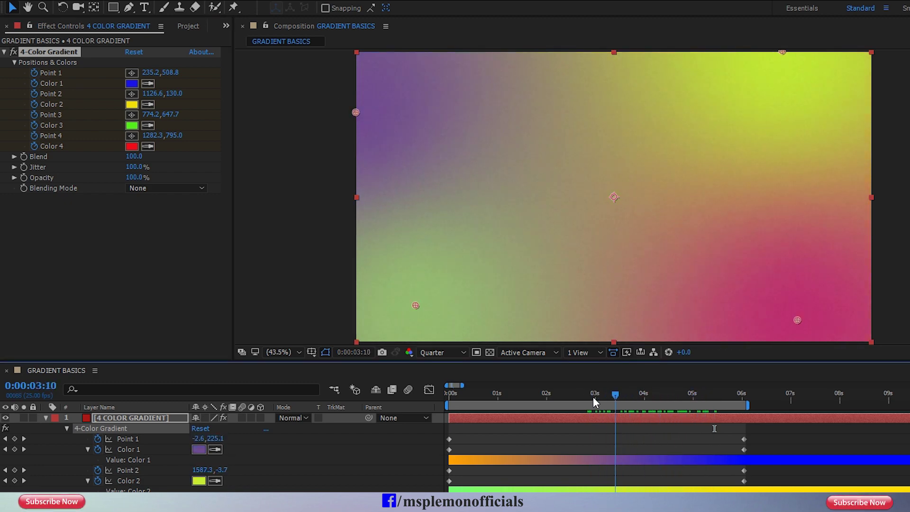
pyautogui.click(560, 445)
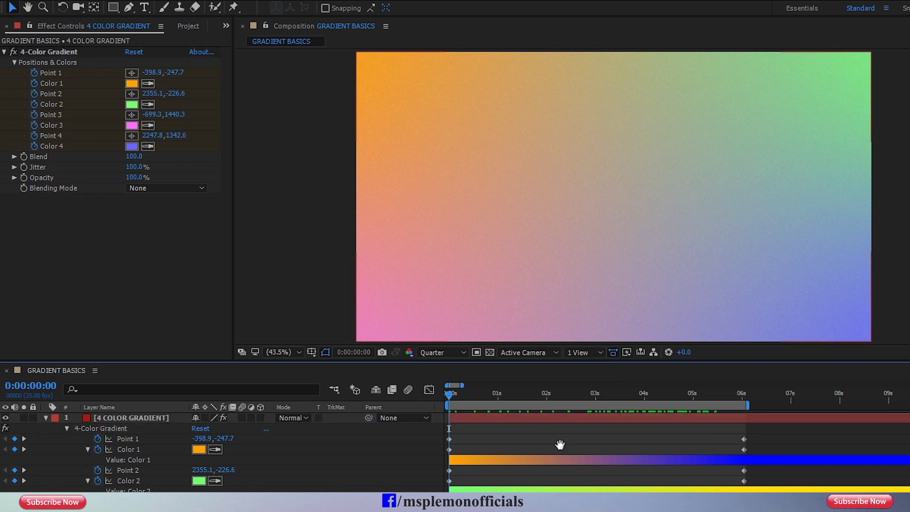
pyautogui.press('space')
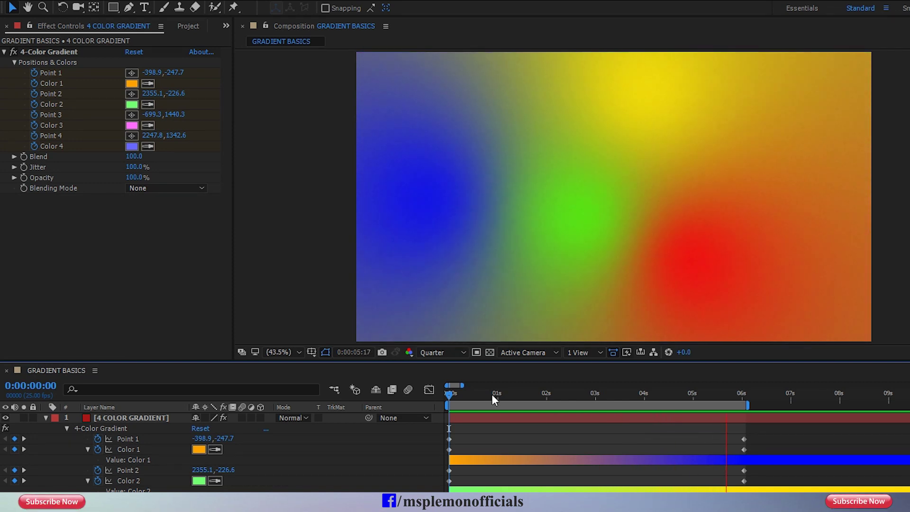
pyautogui.moveTo(491, 394); pyautogui.dragTo(445, 395)
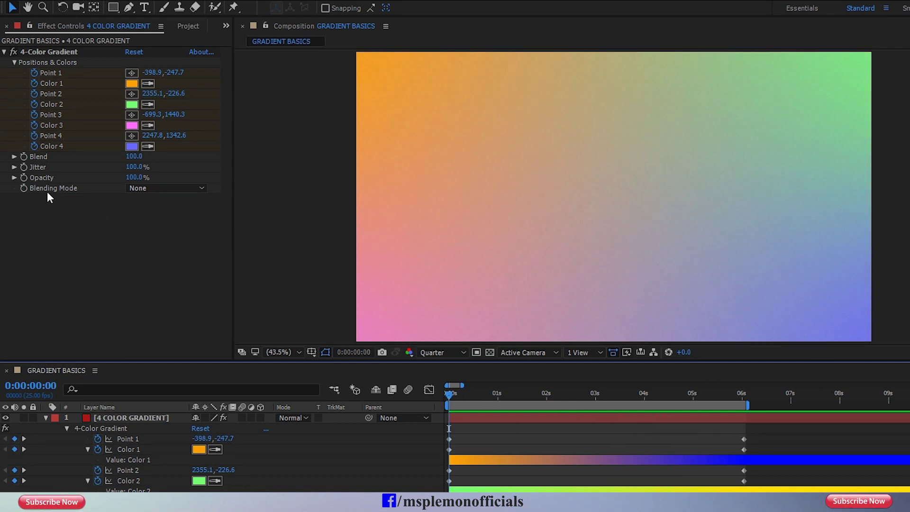
# Try Jitter values of 0 and 200, checking the 0:00:06:01 frame, and preview again
pyautogui.click(24, 168)
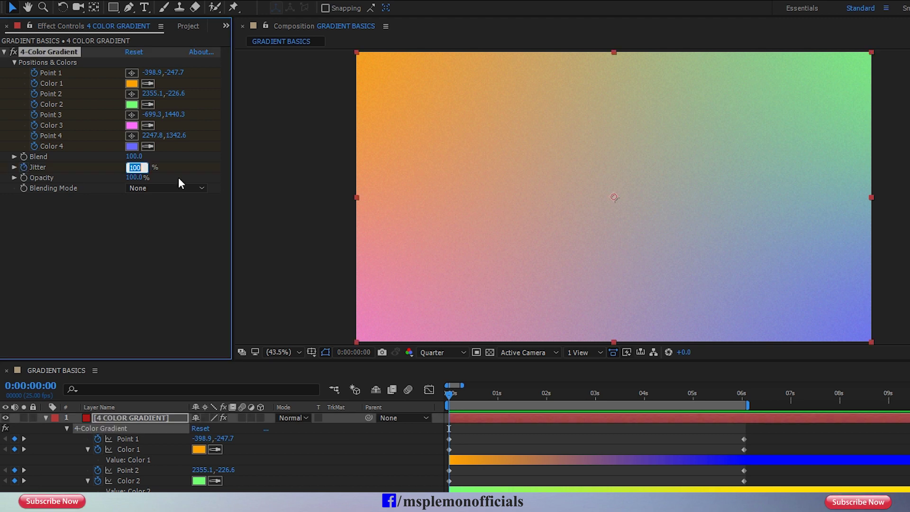
pyautogui.write('0')
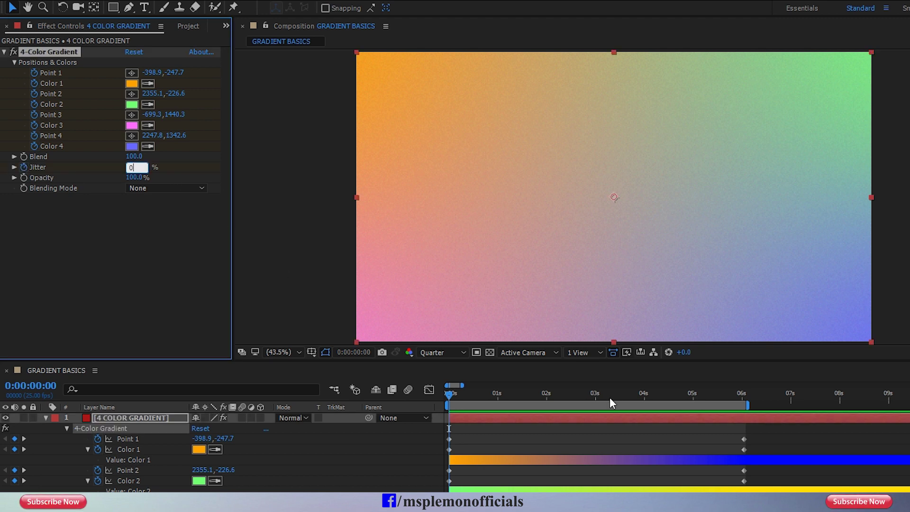
pyautogui.moveTo(610, 398); pyautogui.dragTo(745, 413)
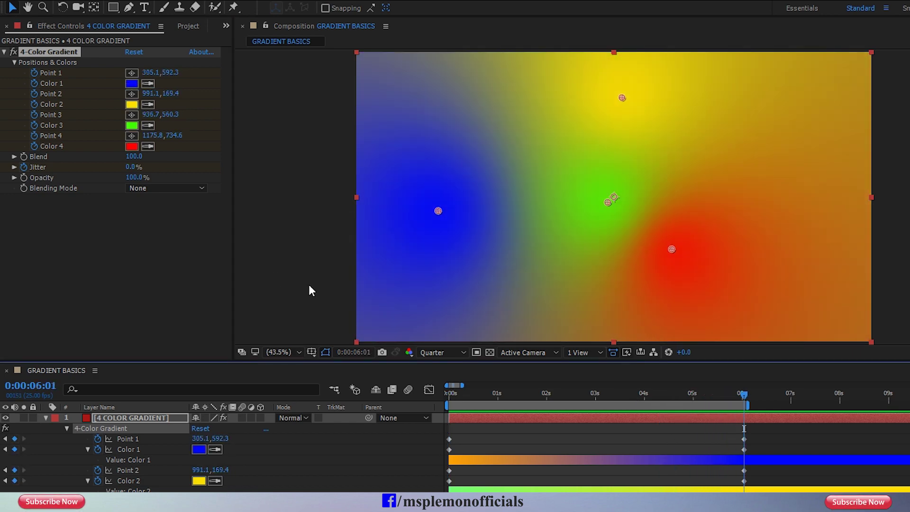
pyautogui.click(133, 168)
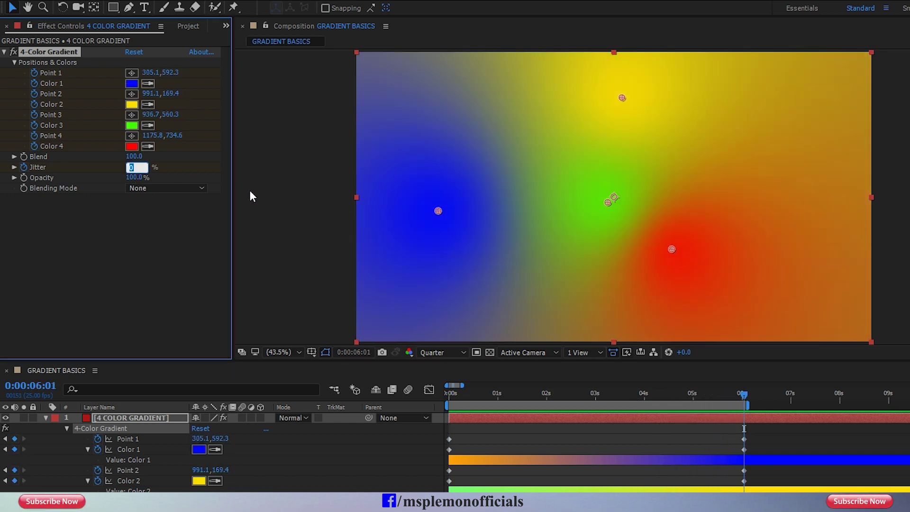
pyautogui.write('200')
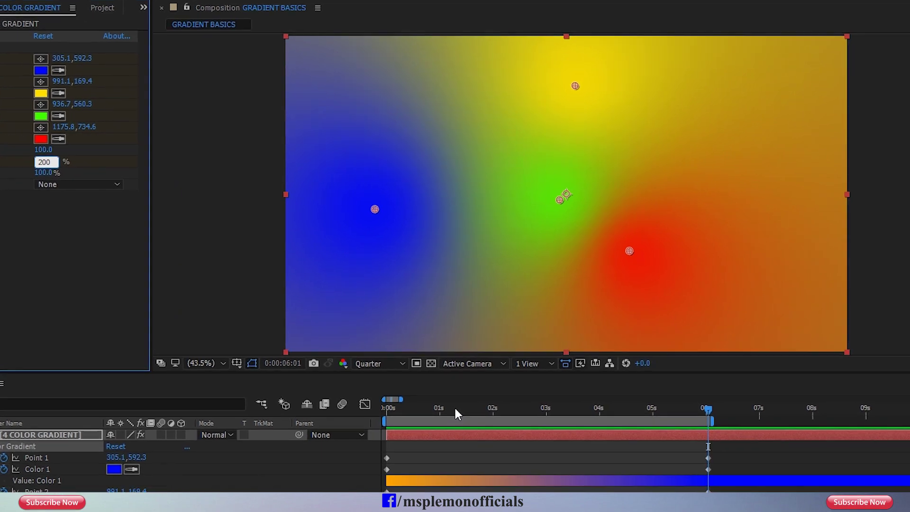
pyautogui.click(387, 408)
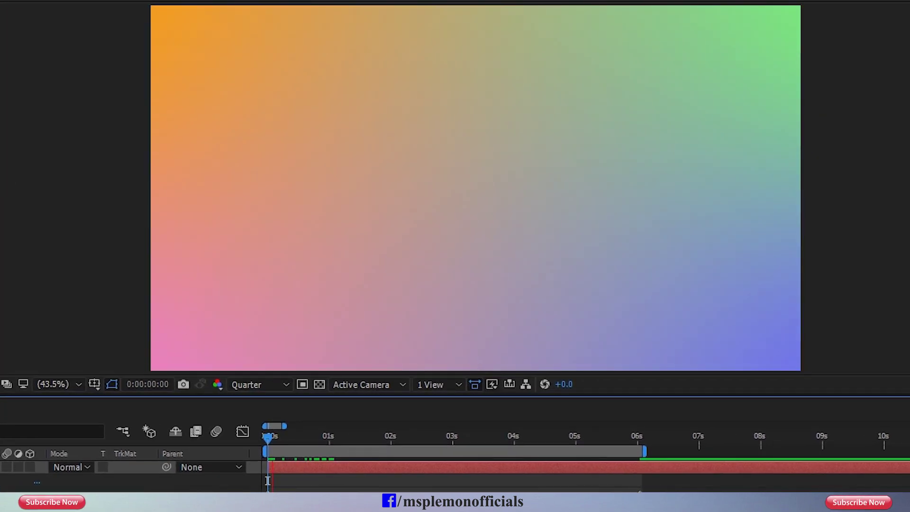
pyautogui.press('space')
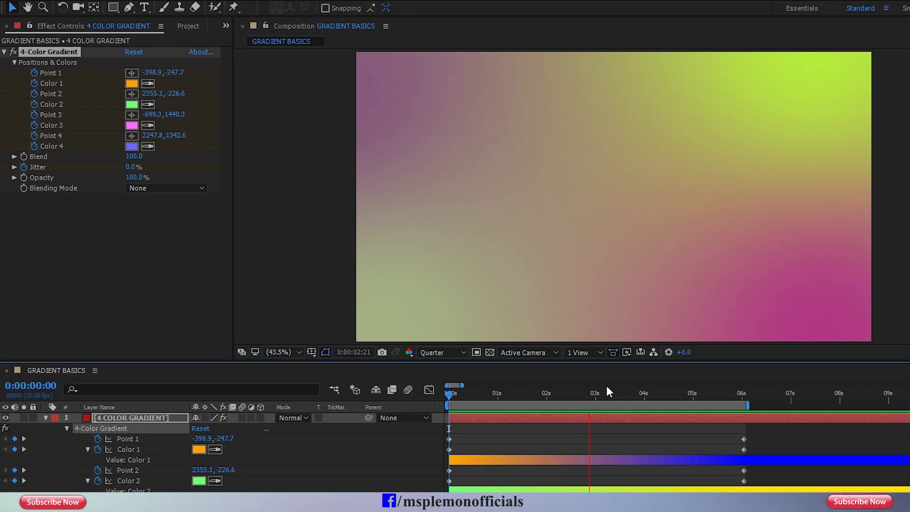
# At 0:00:05:04, reset a gradient value to 0 and scrub Jitter up to 85.4%
pyautogui.moveTo(606, 389); pyautogui.dragTo(701, 396)
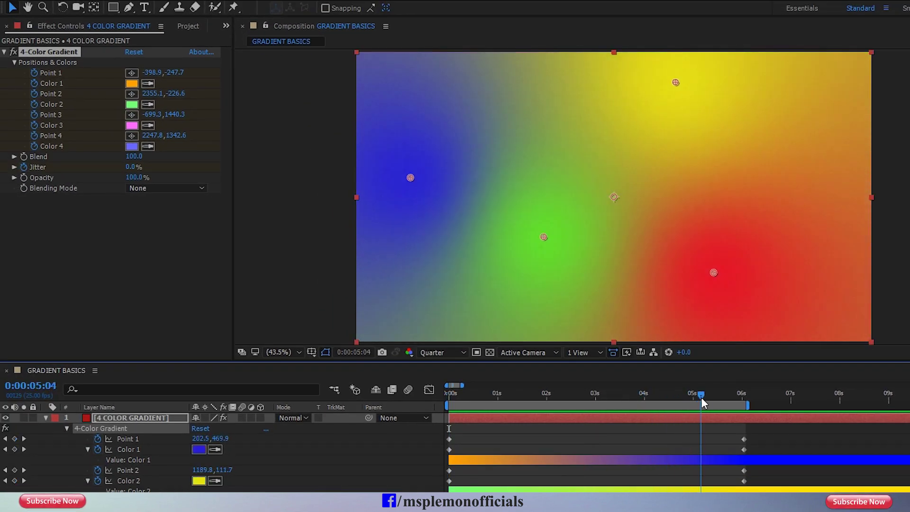
pyautogui.click(134, 178)
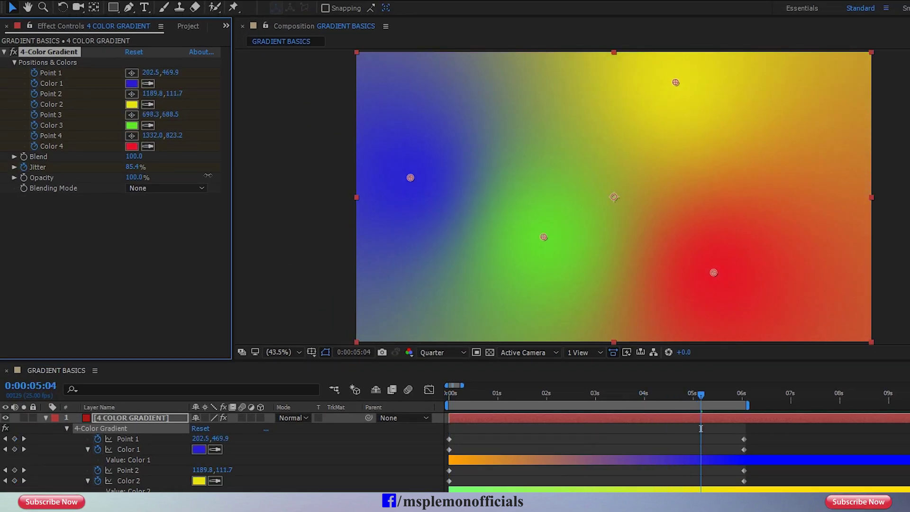
pyautogui.write('0')
pyautogui.press('Return')
pyautogui.moveTo(160, 176); pyautogui.dragTo(235, 181)
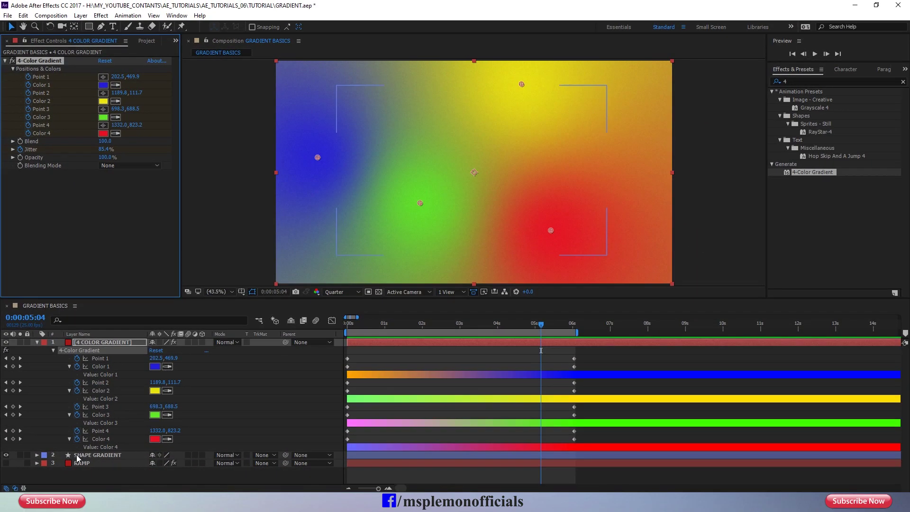
# Hide SHAPE GRADIENT, then test the gradient's Opacity and toggle RAMP visibility off and on
pyautogui.click(81, 458)
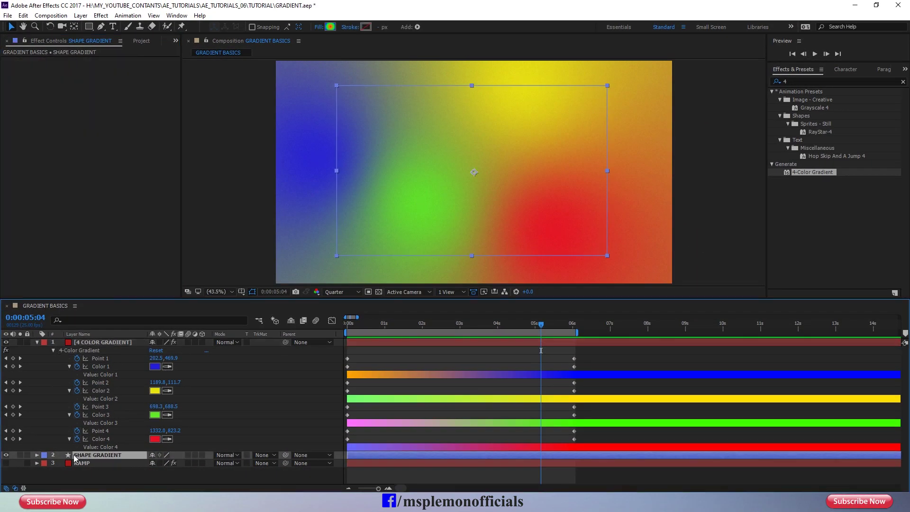
pyautogui.click(6, 456)
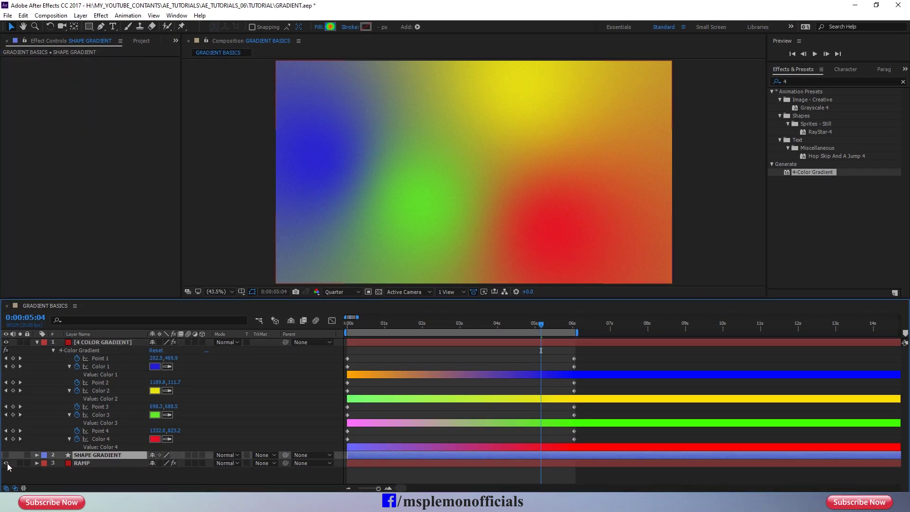
pyautogui.click(91, 341)
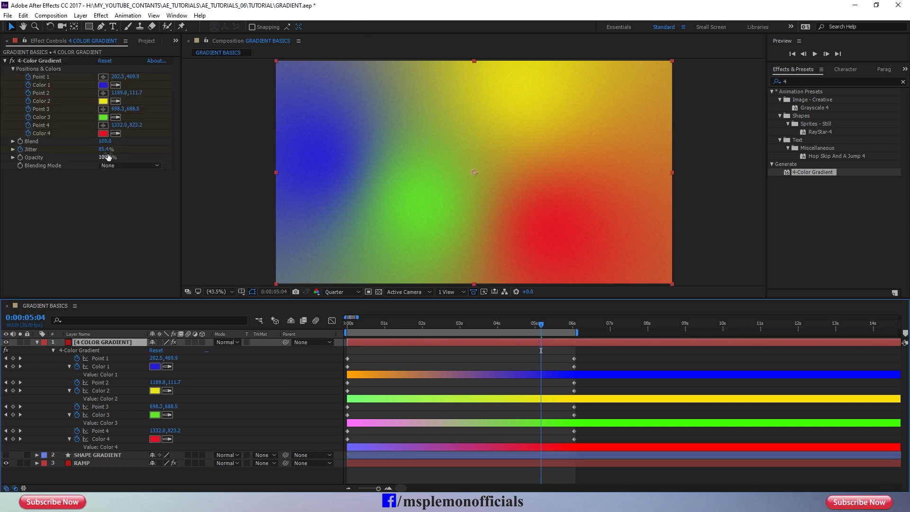
pyautogui.moveTo(105, 157); pyautogui.dragTo(89, 159)
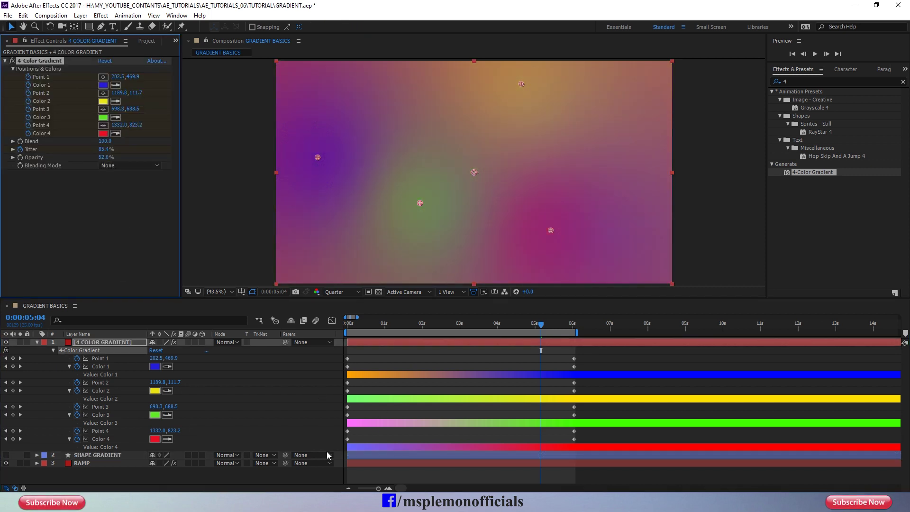
pyautogui.click(5, 463)
pyautogui.click(6, 463)
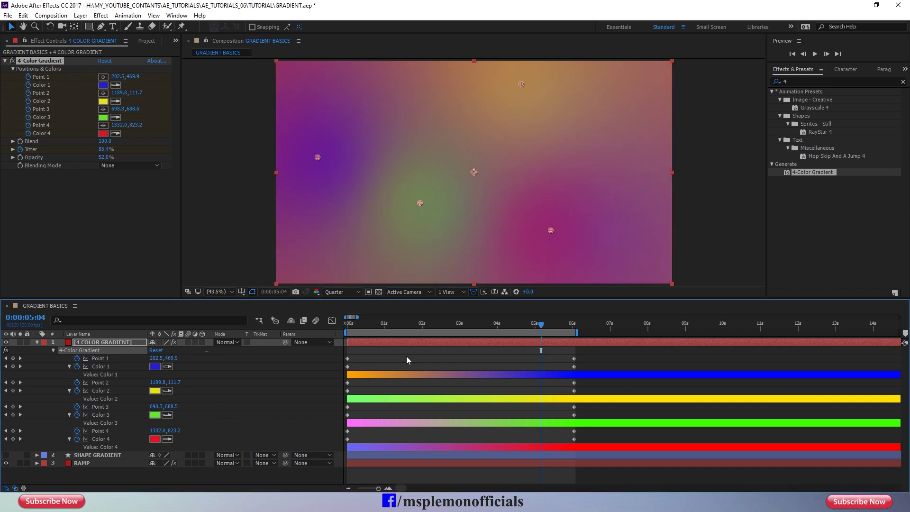
# Preview from the start, stop at 0:00:04:22, and collapse the 4 COLOR GRADIENT layer
pyautogui.click(349, 324)
pyautogui.press('space')
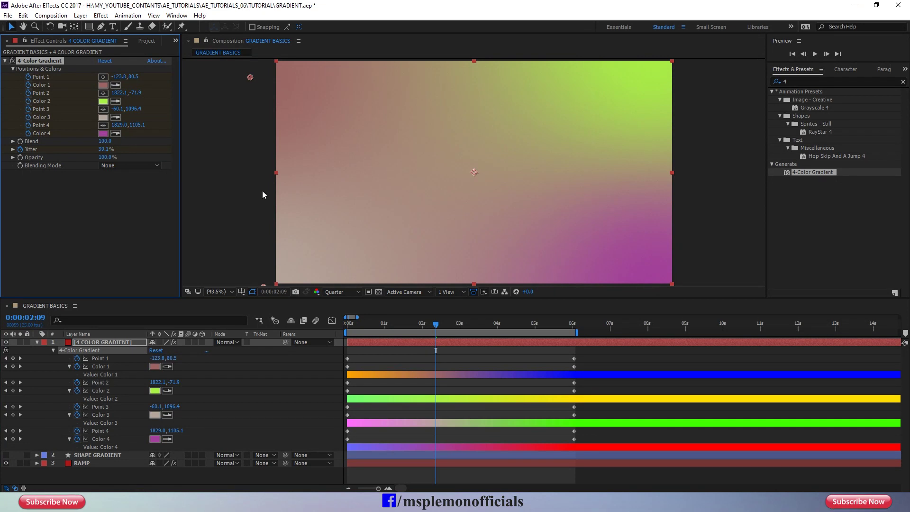
pyautogui.moveTo(458, 327); pyautogui.dragTo(530, 327)
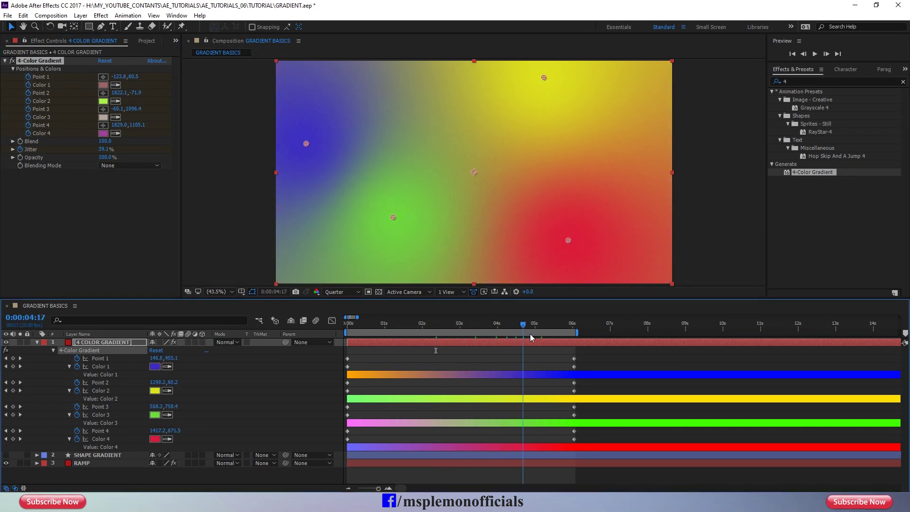
pyautogui.click(37, 342)
pyautogui.click(76, 368)
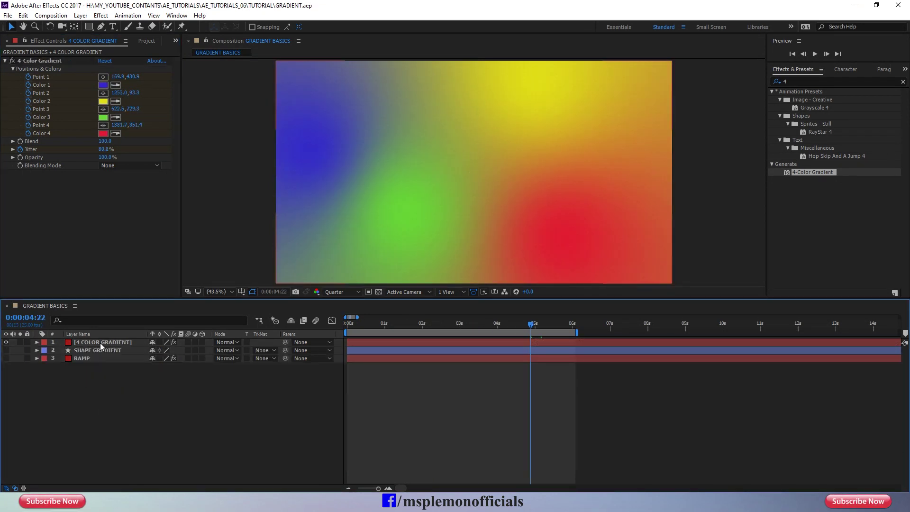
# Hide 4 COLOR GRADIENT and add a 1920×1080 red solid named MASK GRADIENT
pyautogui.click(6, 343)
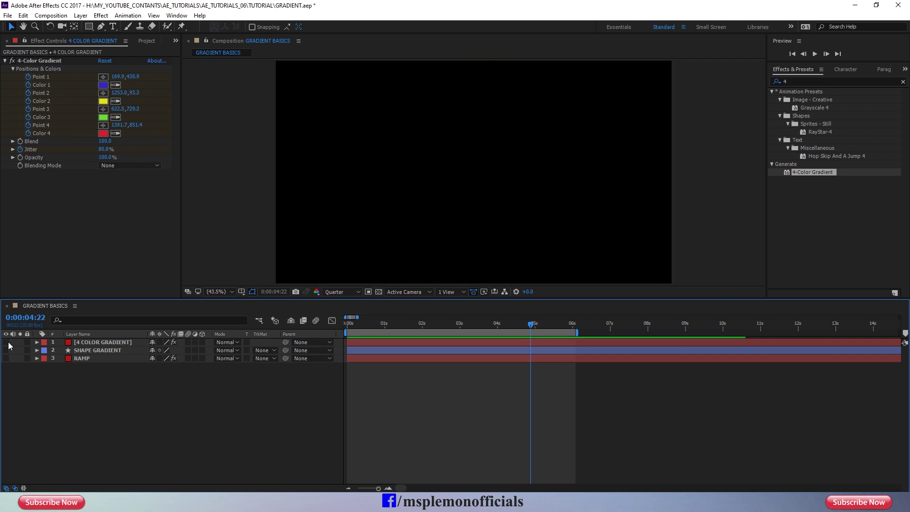
pyautogui.click(81, 15)
pyautogui.moveTo(91, 26)
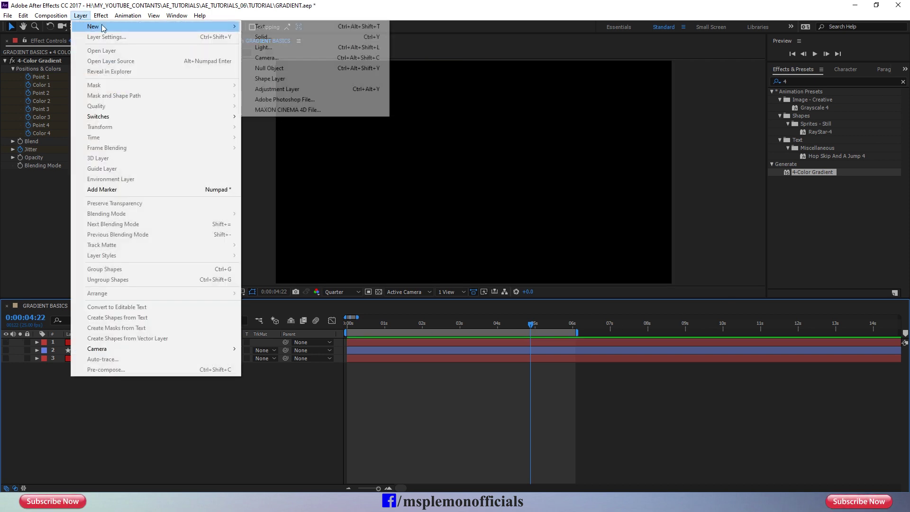
pyautogui.click(264, 36)
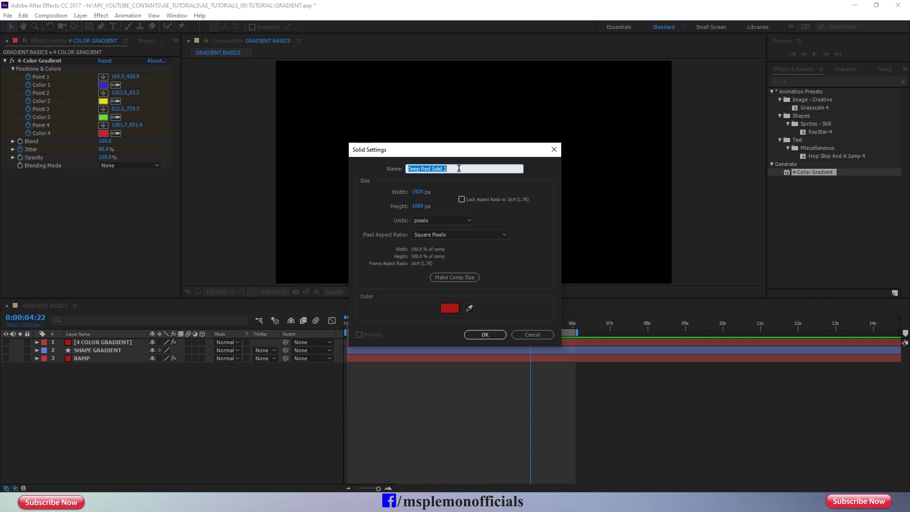
pyautogui.write('MASK GRADIENT')
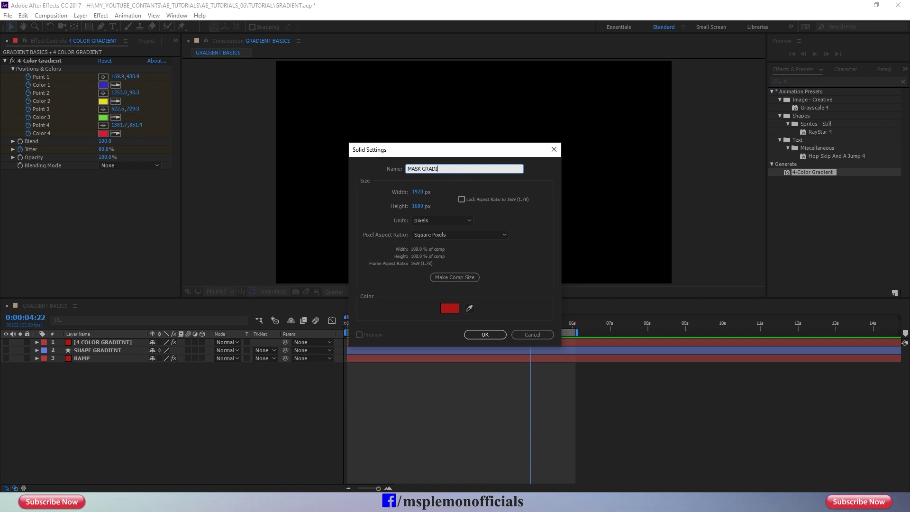
pyautogui.click(483, 334)
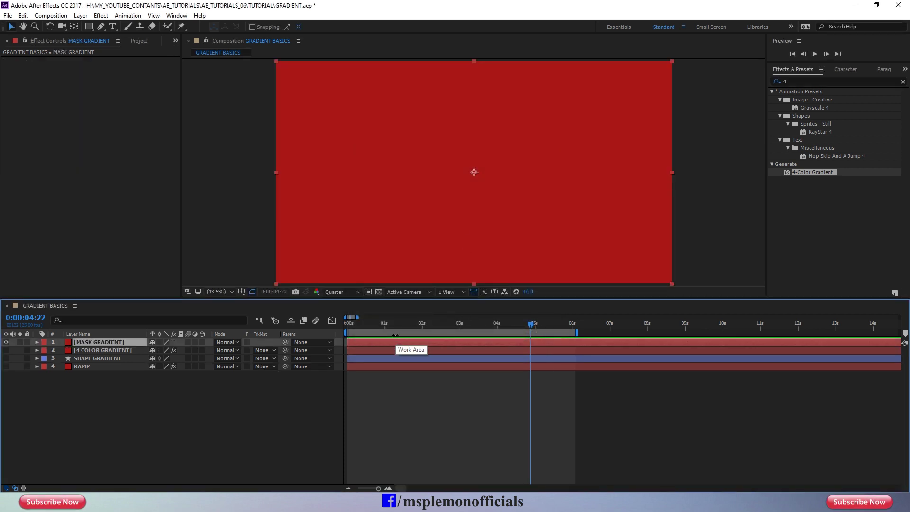
# At 0:00:01:20, draw a closed wavy Pen mask around the red MASK GRADIENT solid
pyautogui.click(415, 324)
pyautogui.click(101, 26)
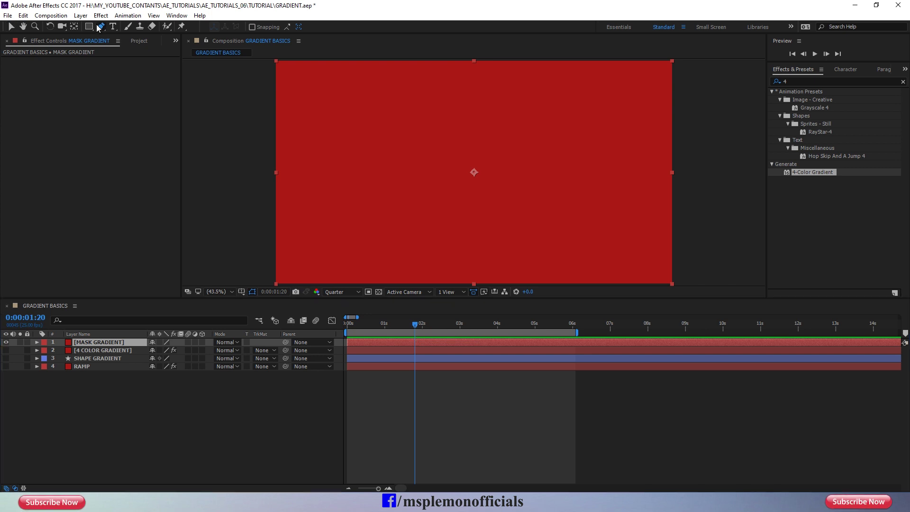
pyautogui.scroll(-2, 238, 172)
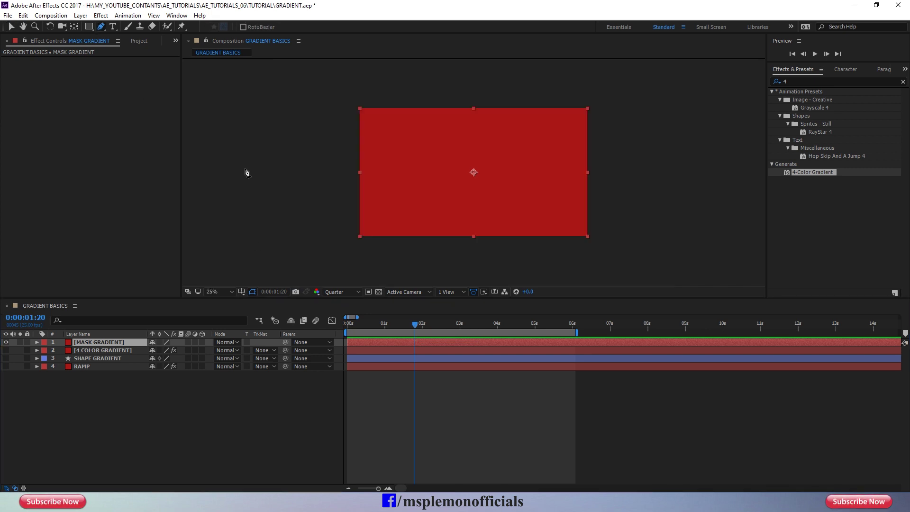
pyautogui.click(293, 175)
pyautogui.moveTo(439, 160); pyautogui.dragTo(471, 178)
pyautogui.moveTo(562, 175); pyautogui.dragTo(583, 159)
pyautogui.click(629, 152)
pyautogui.click(716, 200)
pyautogui.click(676, 263)
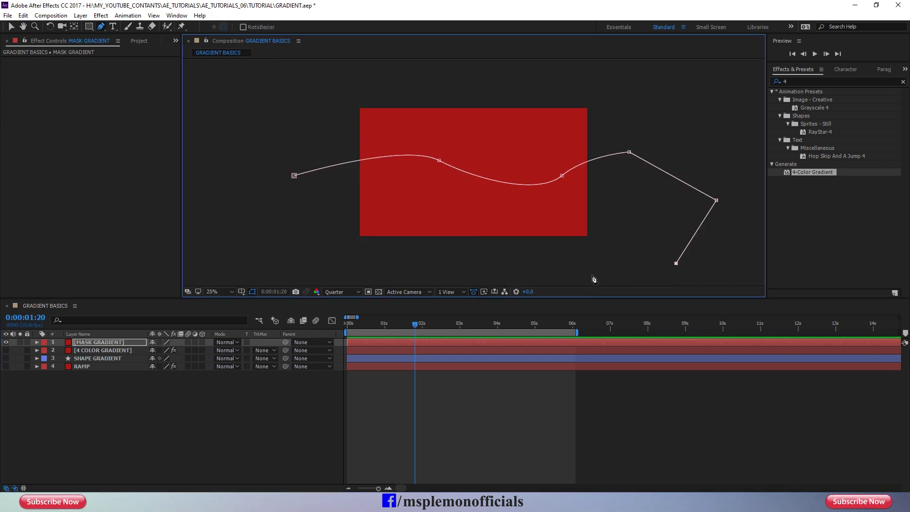
pyautogui.click(588, 278)
pyautogui.click(475, 275)
pyautogui.click(347, 277)
pyautogui.moveTo(300, 244)
pyautogui.mouseDown()
pyautogui.moveTo(299, 229)
pyautogui.moveTo(336, 233)
pyautogui.mouseUp()
pyautogui.click(294, 175)
# Pull the mask's bottom and right vertices inward and upward to tighten the wavy shape
pyautogui.moveTo(347, 277); pyautogui.dragTo(355, 257)
pyautogui.moveTo(476, 275); pyautogui.dragTo(472, 263)
pyautogui.moveTo(589, 279); pyautogui.dragTo(587, 261)
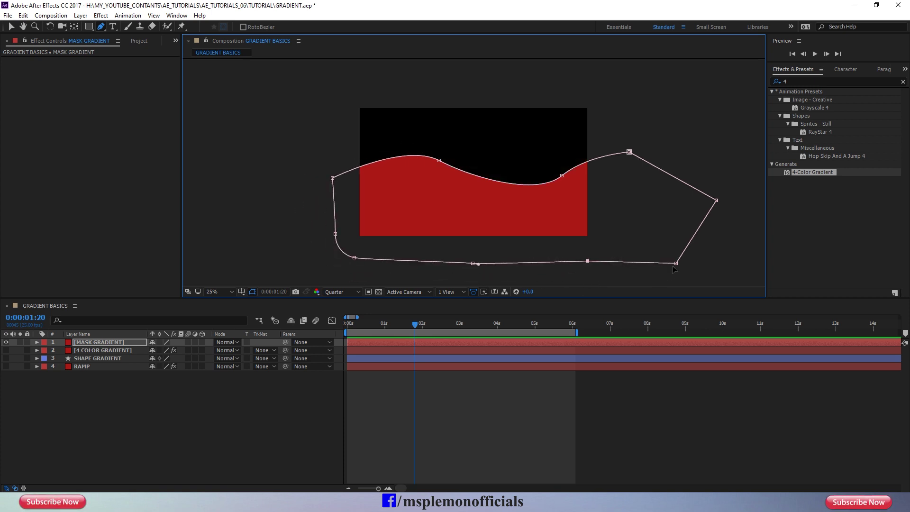
pyautogui.moveTo(675, 264); pyautogui.dragTo(647, 241)
pyautogui.moveTo(716, 201); pyautogui.dragTo(643, 201)
pyautogui.moveTo(629, 152); pyautogui.dragTo(610, 157)
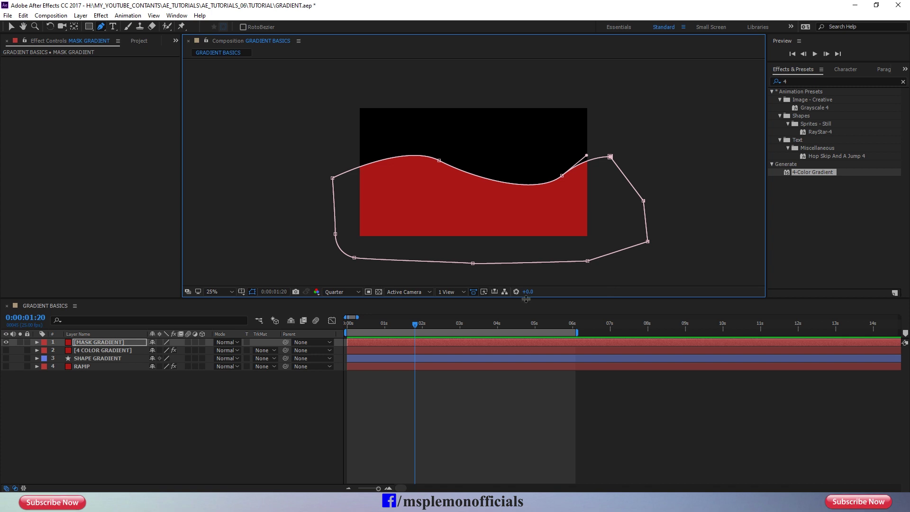
# Fit the composition in the viewer and preview the masked result at Full resolution
pyautogui.click(224, 292)
pyautogui.click(229, 306)
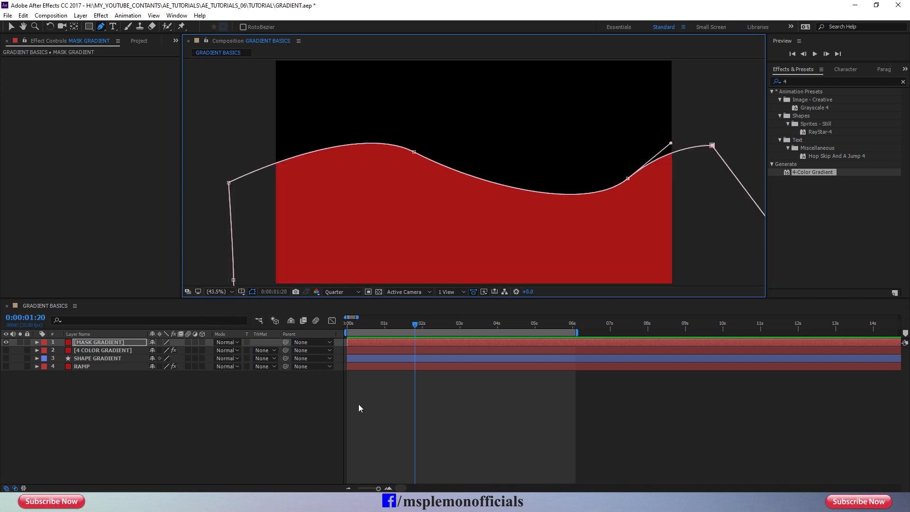
pyautogui.click(385, 385)
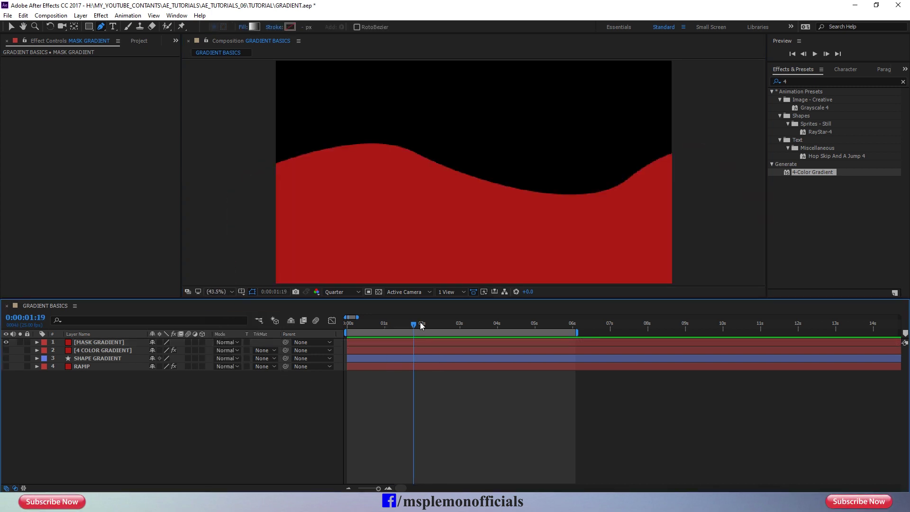
pyautogui.moveTo(415, 324); pyautogui.dragTo(423, 323)
pyautogui.click(350, 292)
pyautogui.click(342, 314)
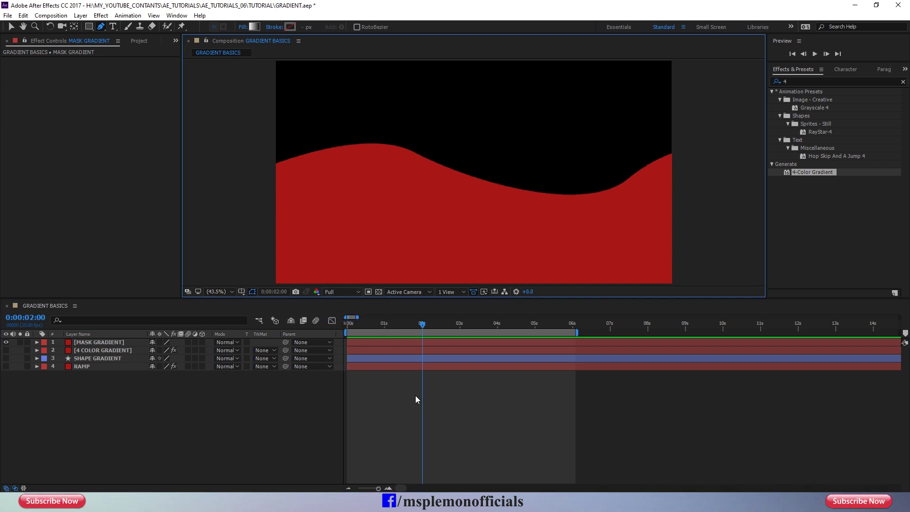
pyautogui.click(434, 324)
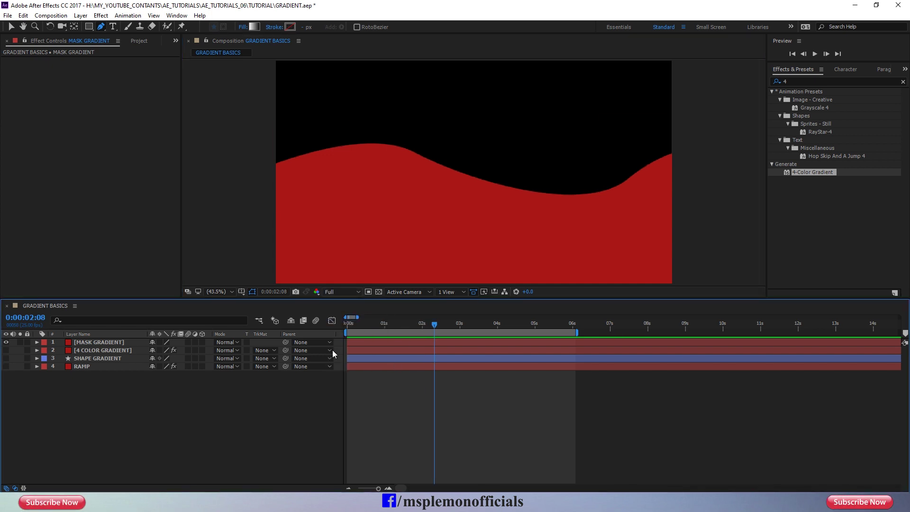
# Expand Mask 1 on MASK GRADIENT and scrub its Mask Feather to 395,395 pixels
pyautogui.click(96, 342)
pyautogui.click(37, 341)
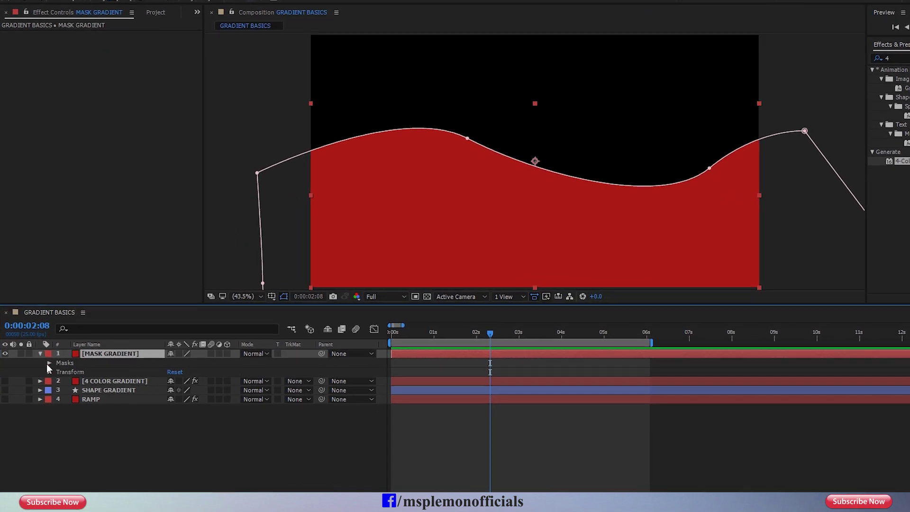
pyautogui.click(59, 389)
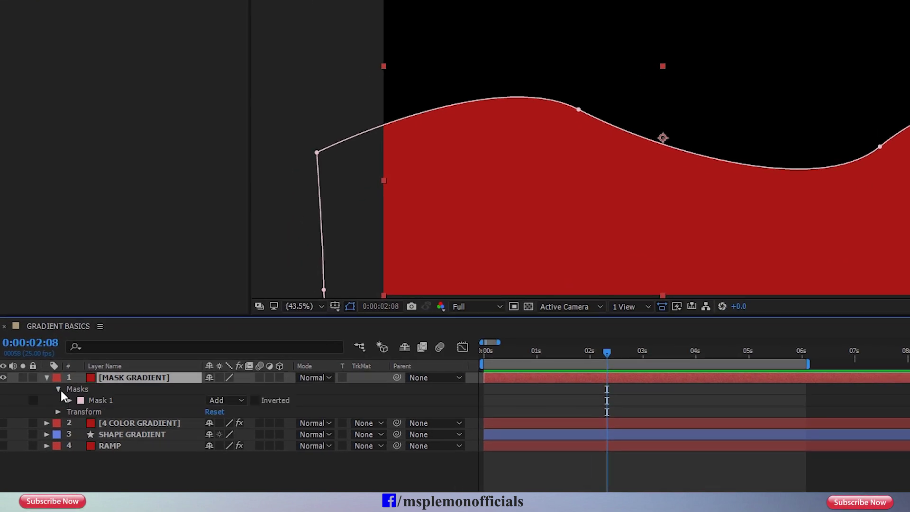
pyautogui.click(103, 400)
pyautogui.click(68, 400)
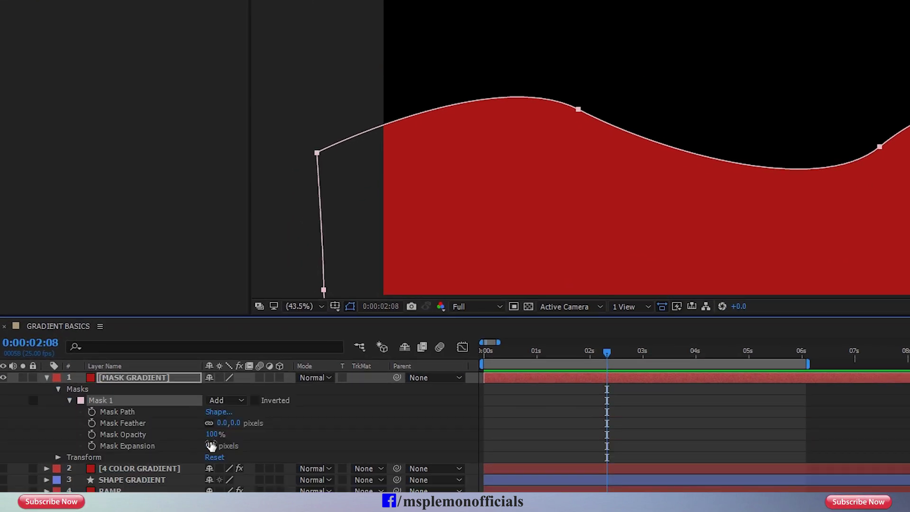
pyautogui.moveTo(241, 429); pyautogui.dragTo(492, 411)
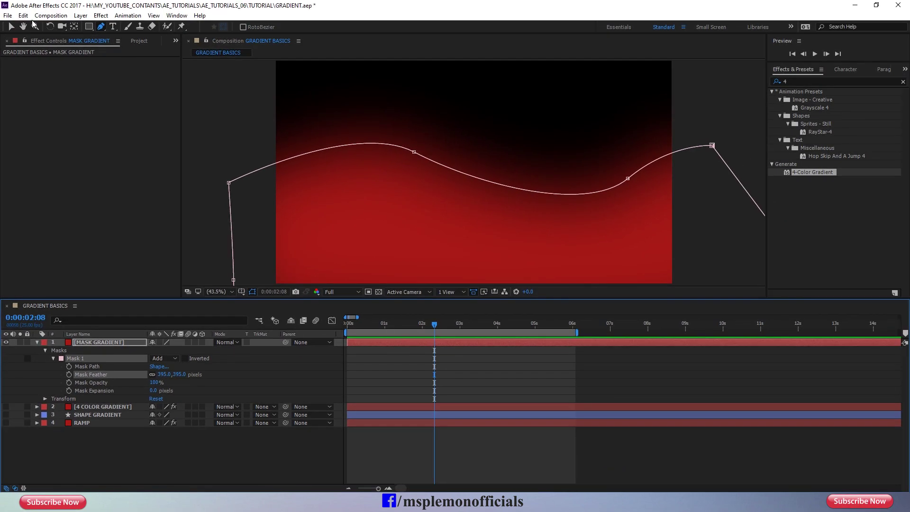
# Return to the Selection tool and review the feathered red edge at 0:00:01:09
pyautogui.click(11, 27)
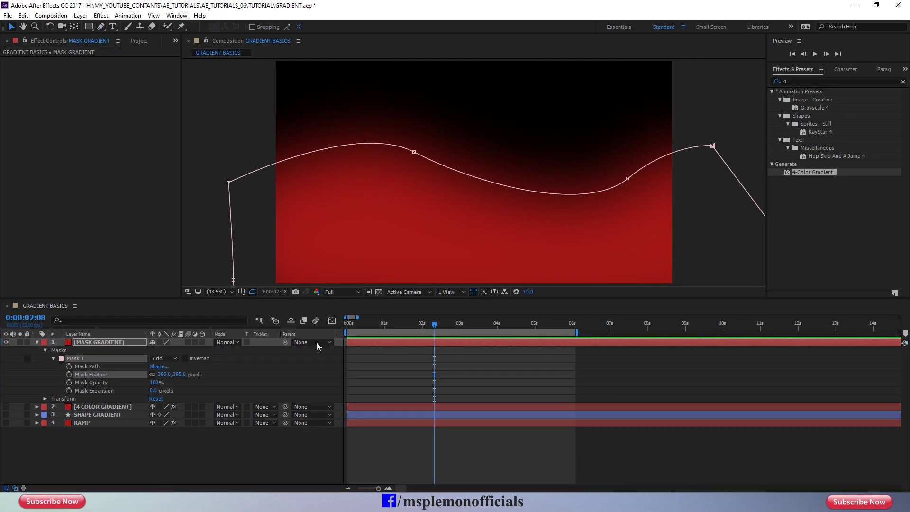
pyautogui.moveTo(388, 324); pyautogui.dragTo(398, 325)
pyautogui.click(428, 449)
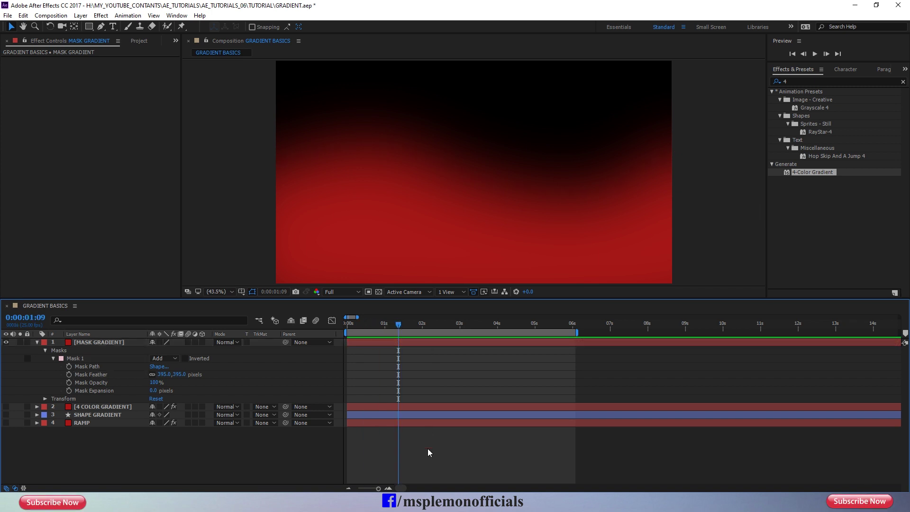
pyautogui.click(395, 343)
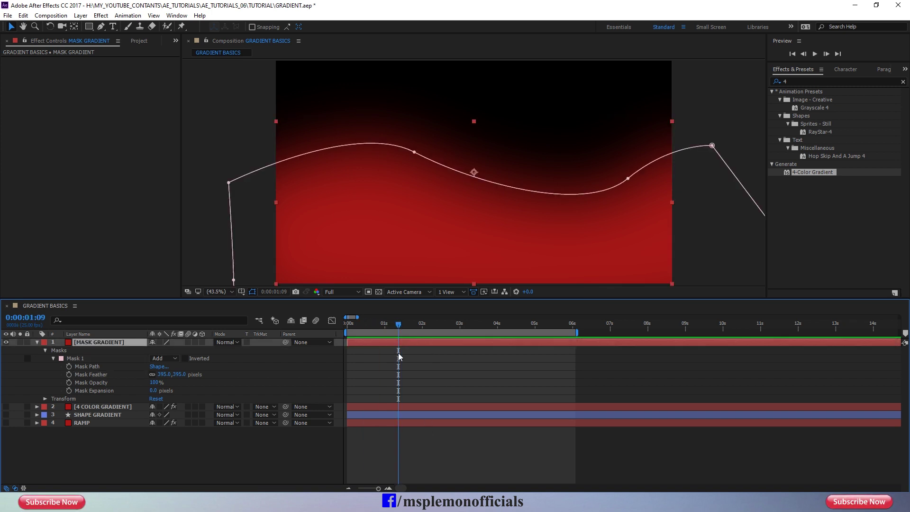
# Search 'disp' and drag Turbulent Displace onto the red MASK GRADIENT layer, then scrub to check it
pyautogui.click(901, 81)
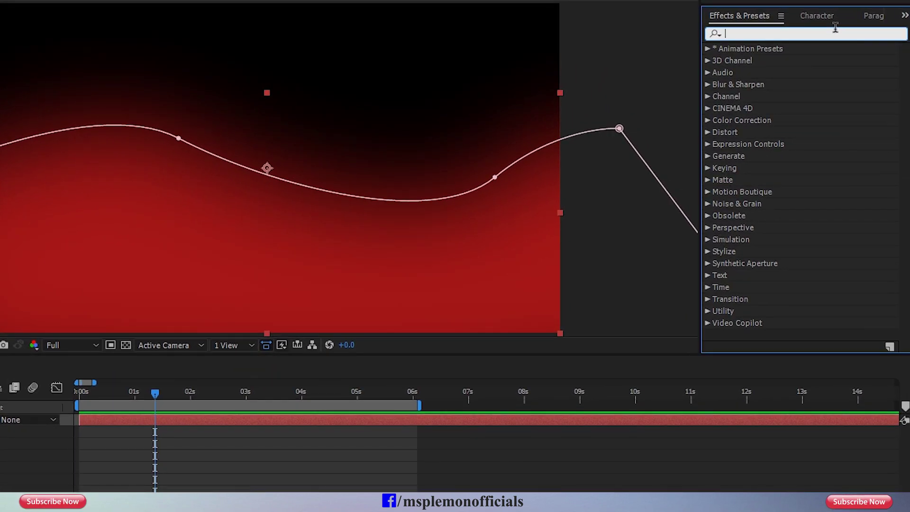
pyautogui.write('disp')
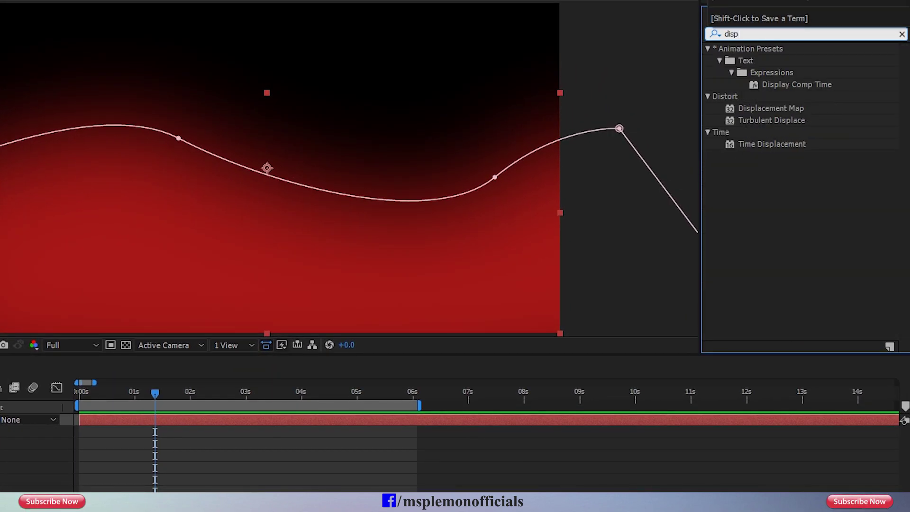
pyautogui.click(793, 122)
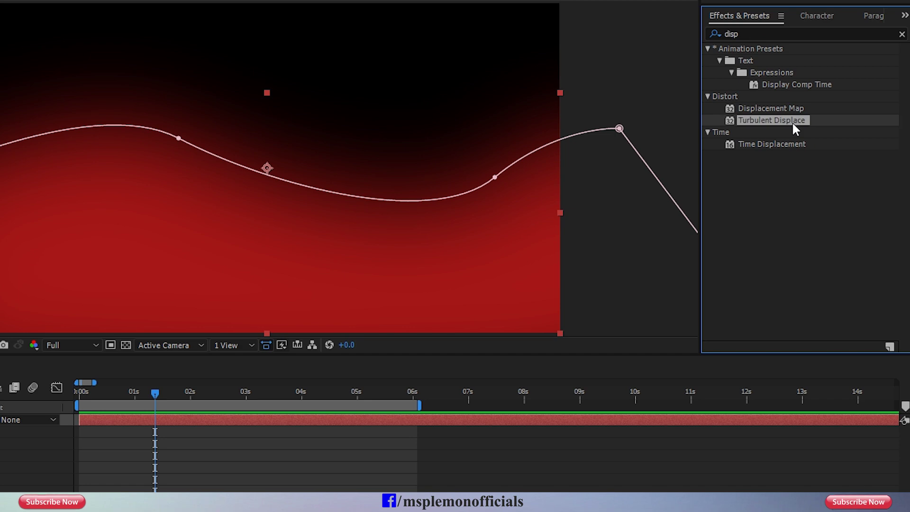
pyautogui.moveTo(775, 120); pyautogui.dragTo(483, 233)
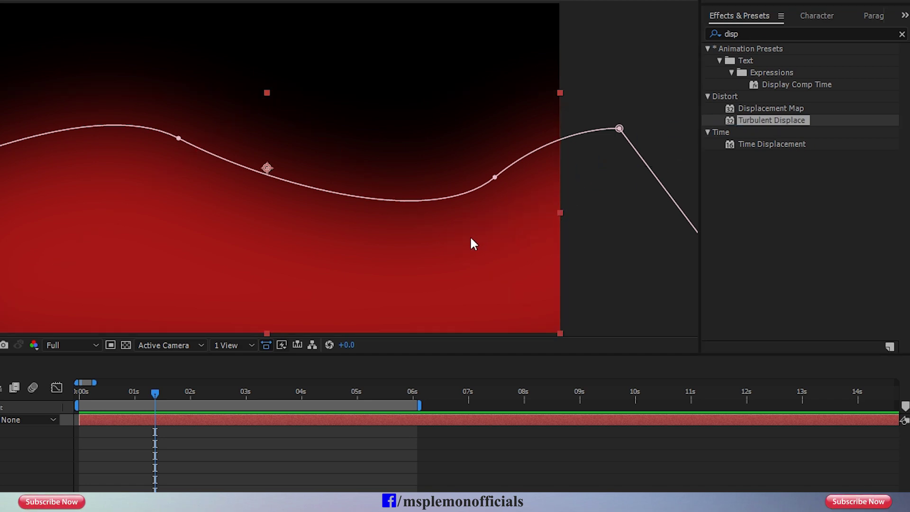
pyautogui.moveTo(394, 327); pyautogui.dragTo(486, 342)
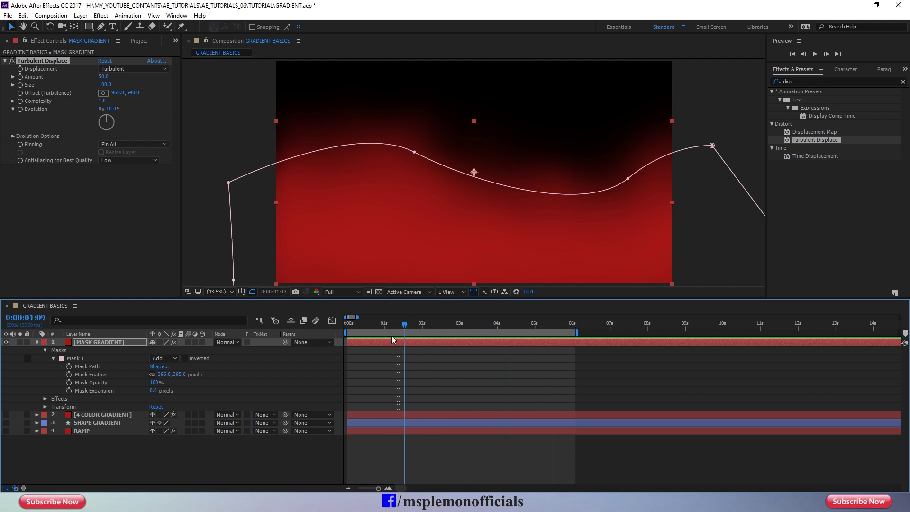
pyautogui.moveTo(485, 343); pyautogui.dragTo(353, 336)
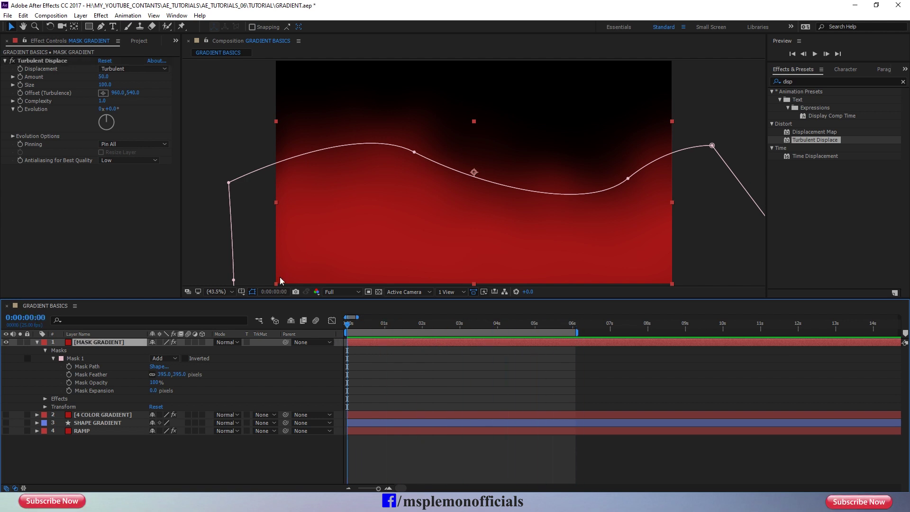
pyautogui.click(34, 146)
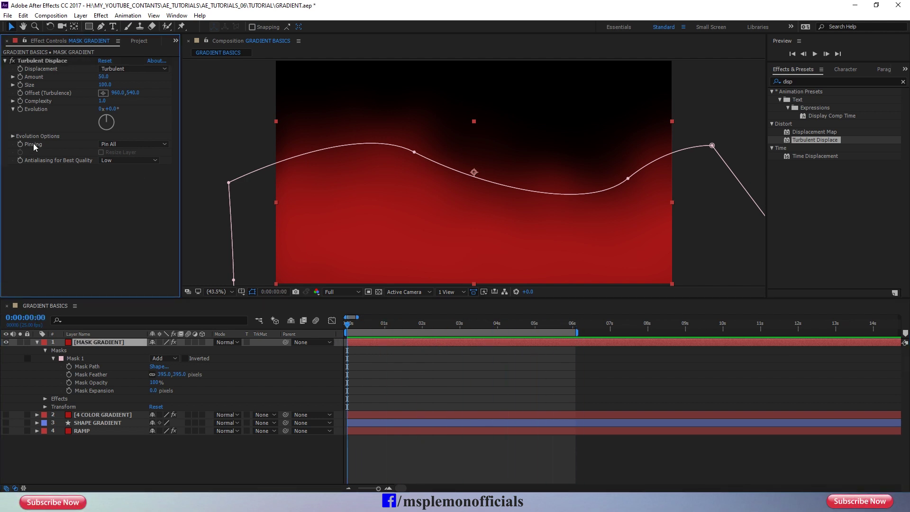
# Give Turbulent Displace's Evolution the expression time*100 and preview the animation
pyautogui.keyDown('alt'); pyautogui.click(19, 109); pyautogui.keyUp('alt')
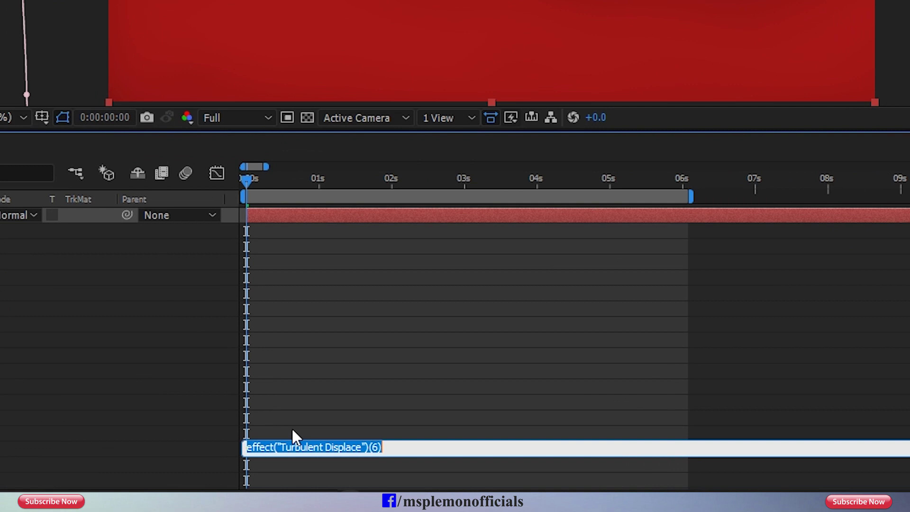
pyautogui.write('time*')
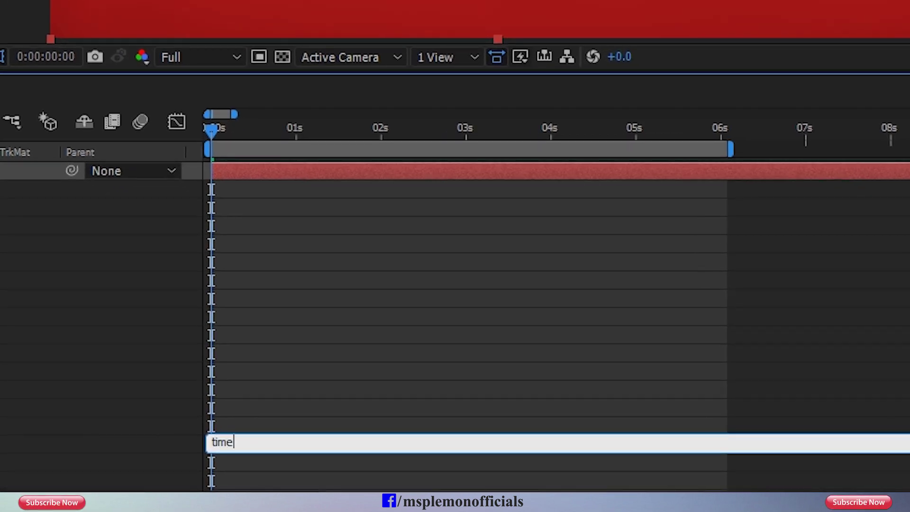
pyautogui.write('100')
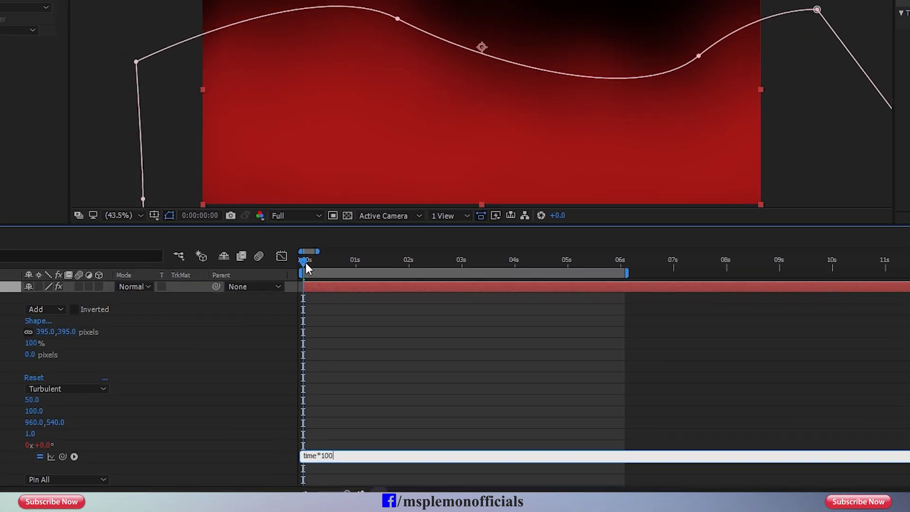
pyautogui.press('KP_Enter')
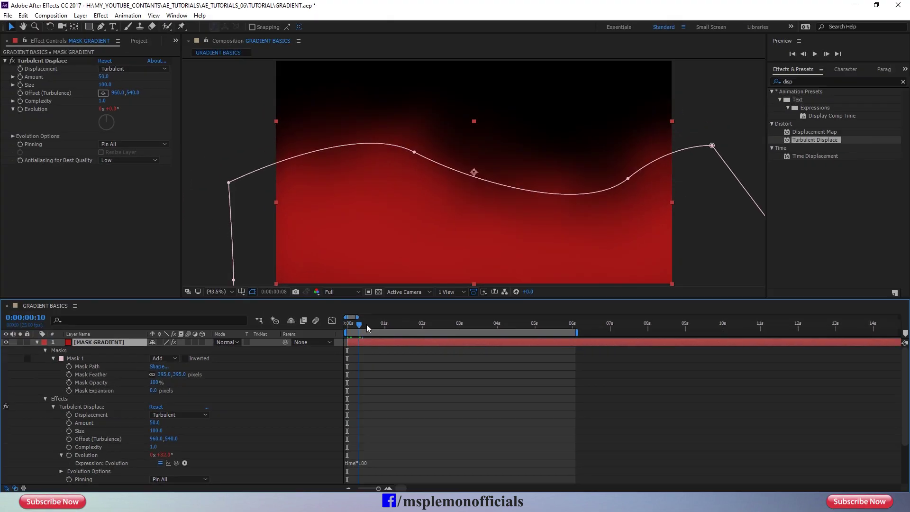
pyautogui.click(387, 372)
pyautogui.press('space')
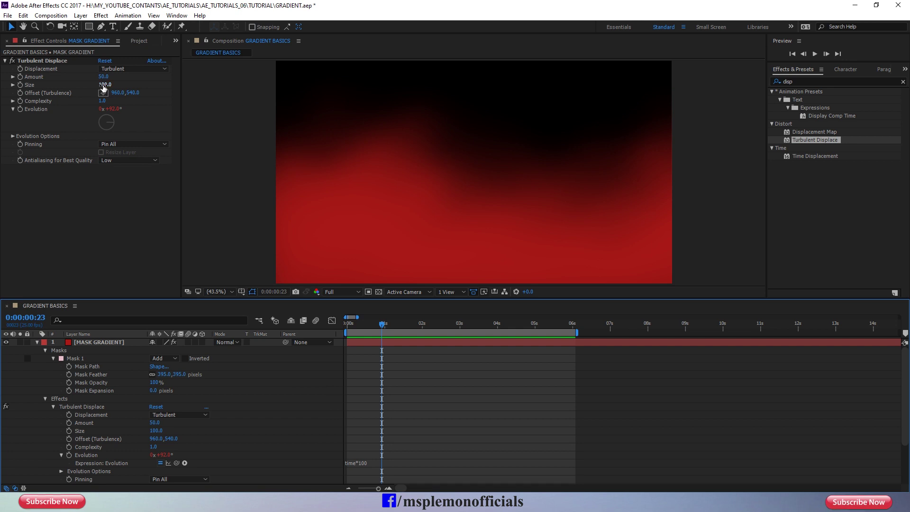
# Raise the Turbulent Displace Size to 240 and preview the rippling red edge again
pyautogui.moveTo(105, 84); pyautogui.dragTo(168, 86)
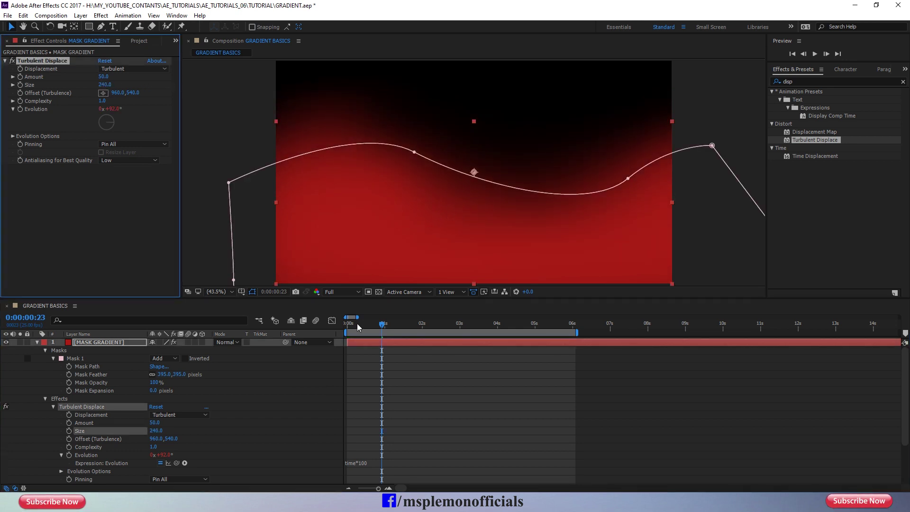
pyautogui.moveTo(357, 327); pyautogui.dragTo(310, 325)
pyautogui.press('space')
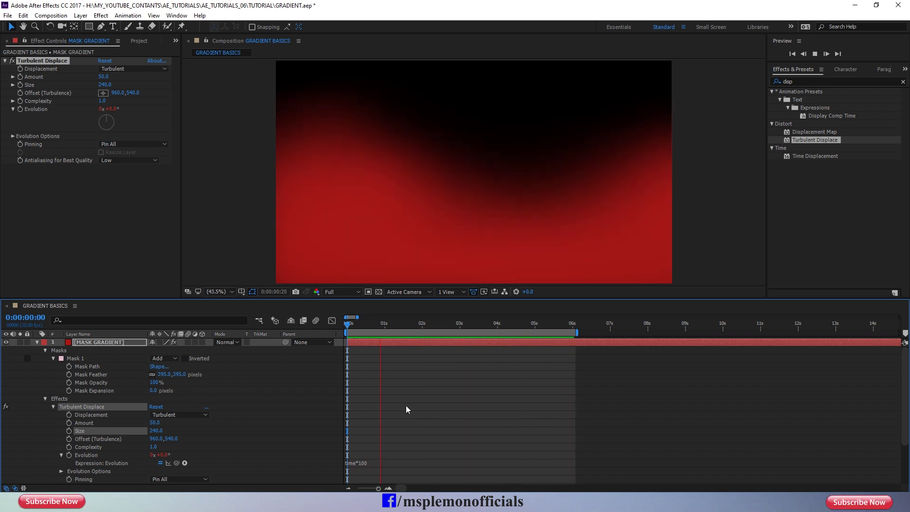
pyautogui.moveTo(382, 324); pyautogui.dragTo(406, 324)
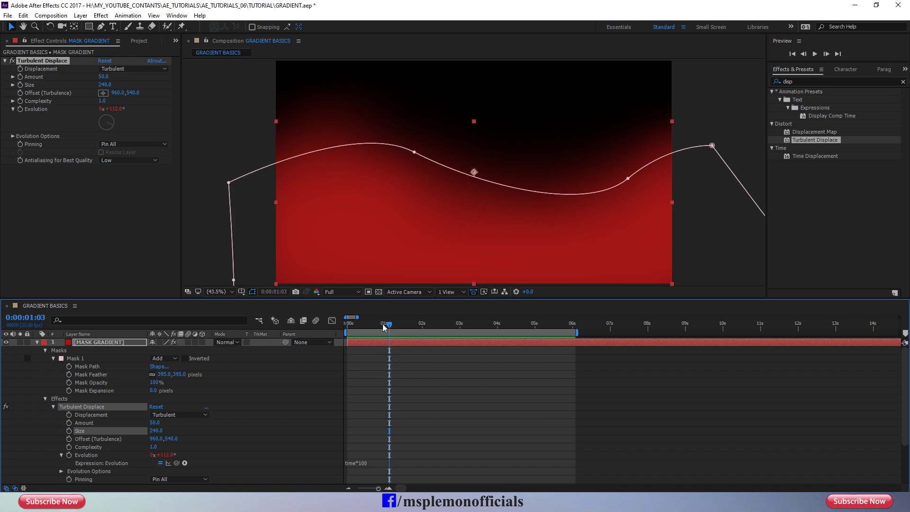
pyautogui.click(37, 343)
pyautogui.click(86, 343)
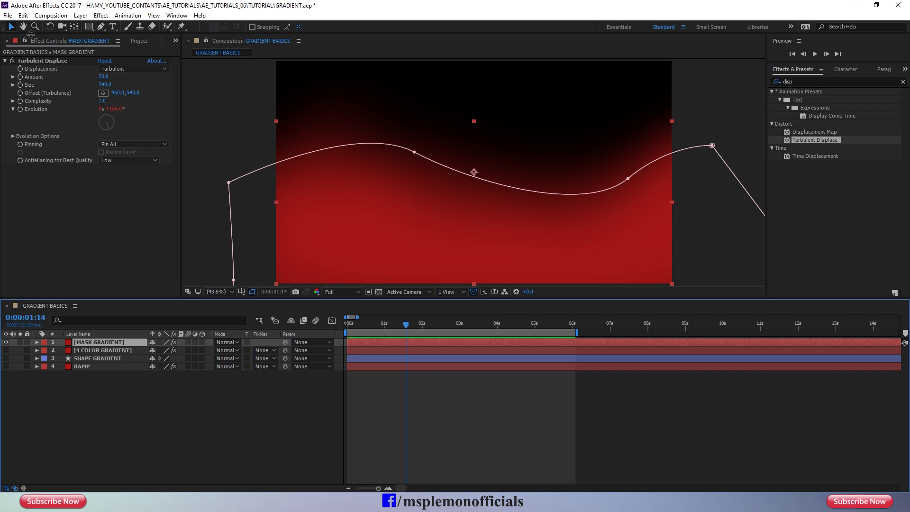
# Duplicate MASK GRADIENT as MASK GRADIENT 2 and change the copy's solid colour to orange
pyautogui.click(23, 15)
pyautogui.click(48, 137)
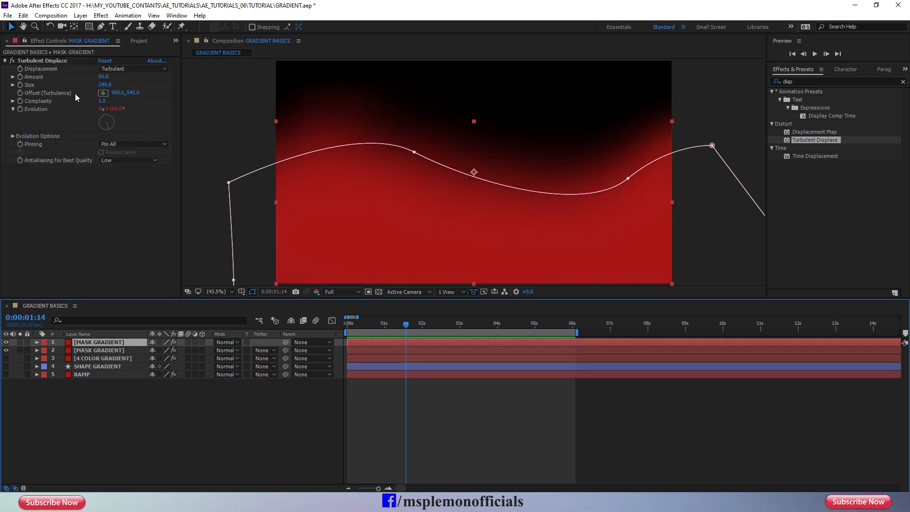
pyautogui.click(81, 15)
pyautogui.click(113, 34)
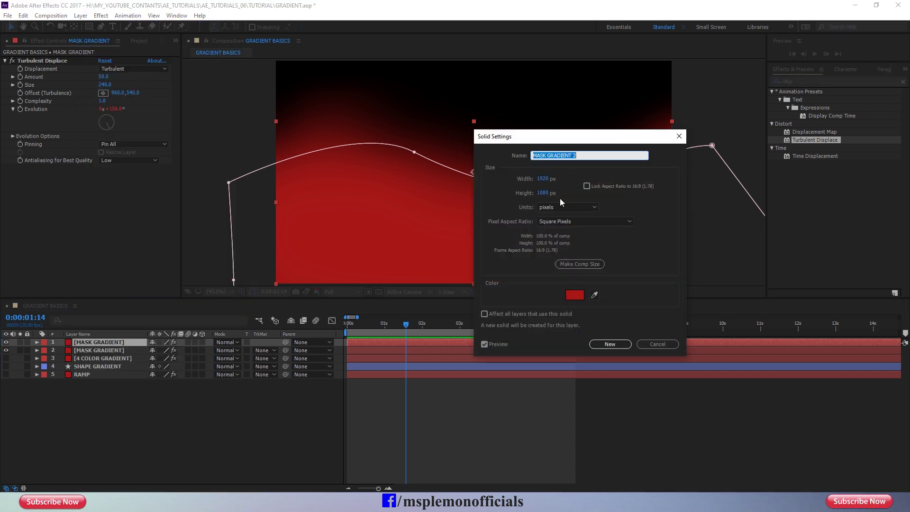
pyautogui.click(574, 295)
pyautogui.click(780, 257)
pyautogui.click(767, 152)
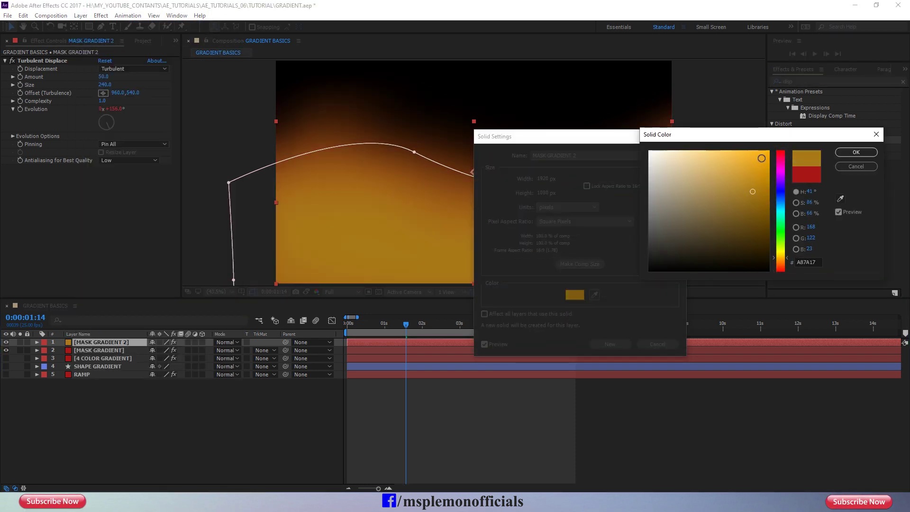
pyautogui.click(849, 152)
pyautogui.click(611, 344)
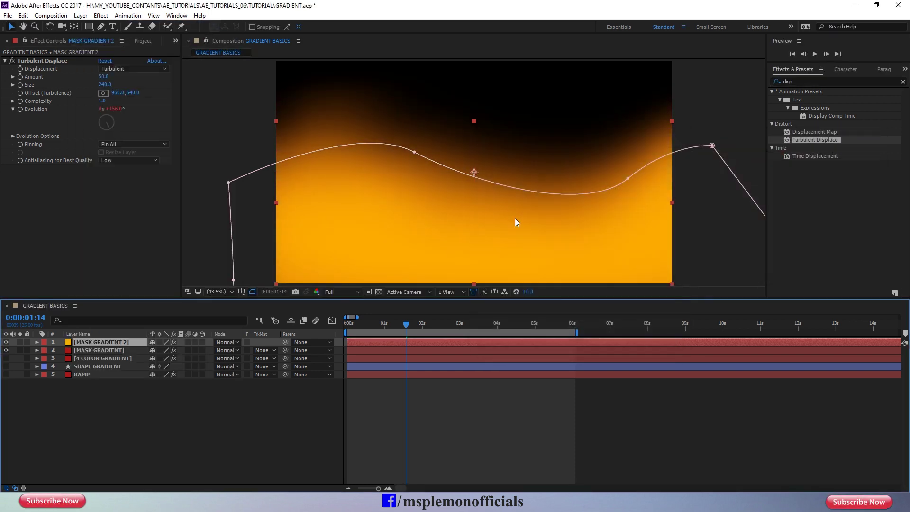
# Drag the orange mask's upper vertices lower so the glow blends from red into orange
pyautogui.moveTo(229, 182); pyautogui.dragTo(239, 231)
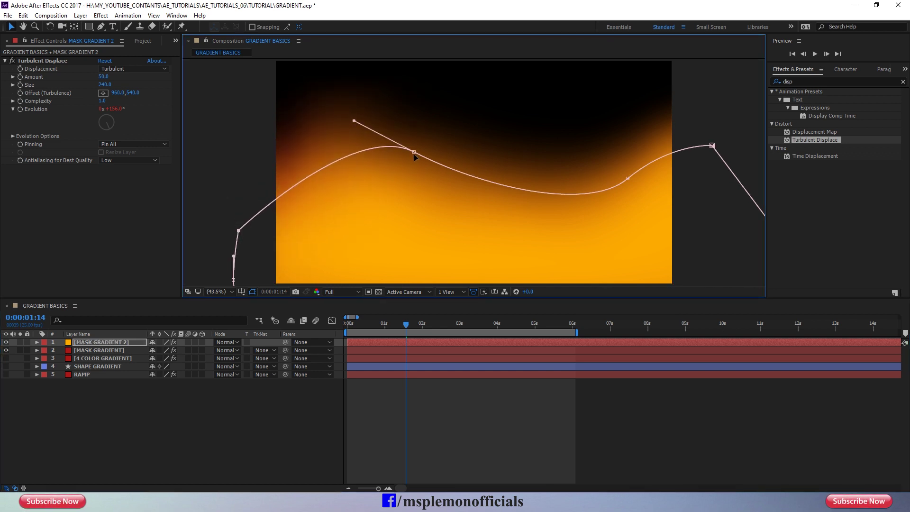
pyautogui.moveTo(414, 152); pyautogui.dragTo(400, 204)
pyautogui.press(',')
pyautogui.press(',')
pyautogui.moveTo(610, 157); pyautogui.dragTo(606, 202)
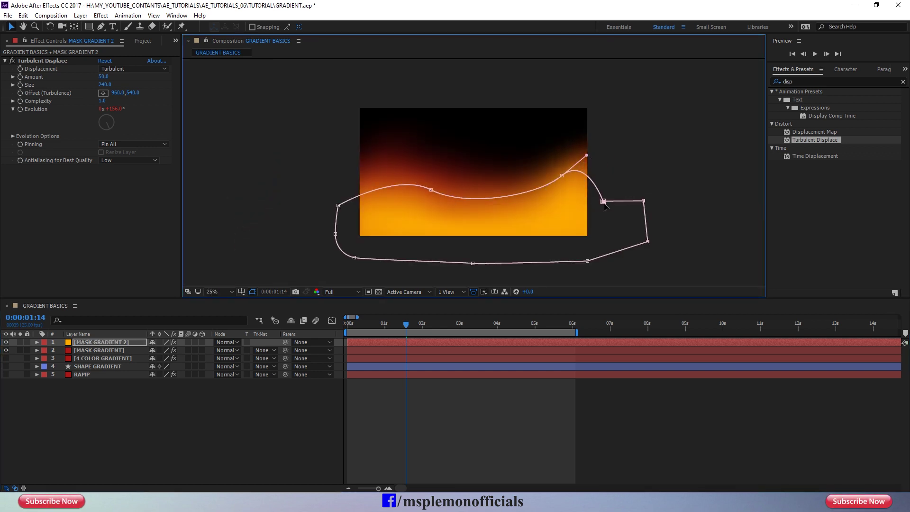
pyautogui.moveTo(563, 180); pyautogui.dragTo(570, 203)
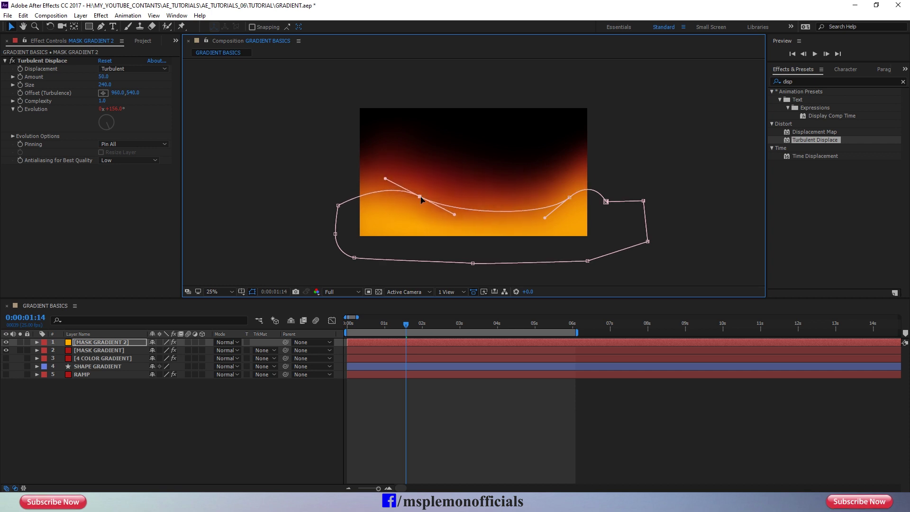
pyautogui.click(369, 408)
pyautogui.click(90, 351)
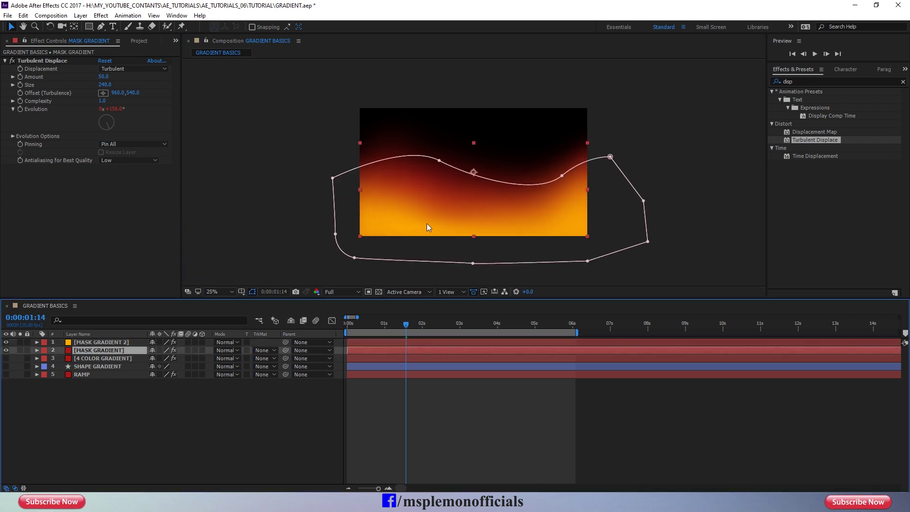
pyautogui.click(465, 428)
pyautogui.moveTo(374, 326); pyautogui.dragTo(346, 326)
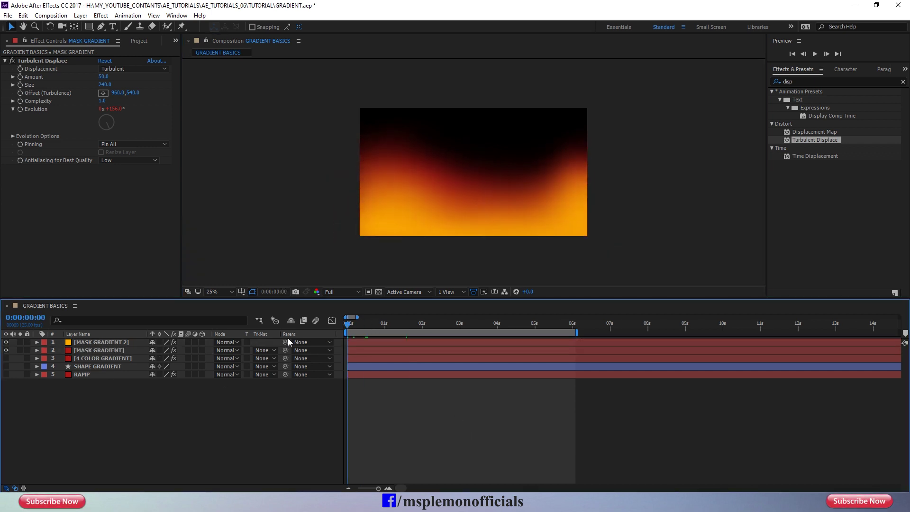
pyautogui.press('space')
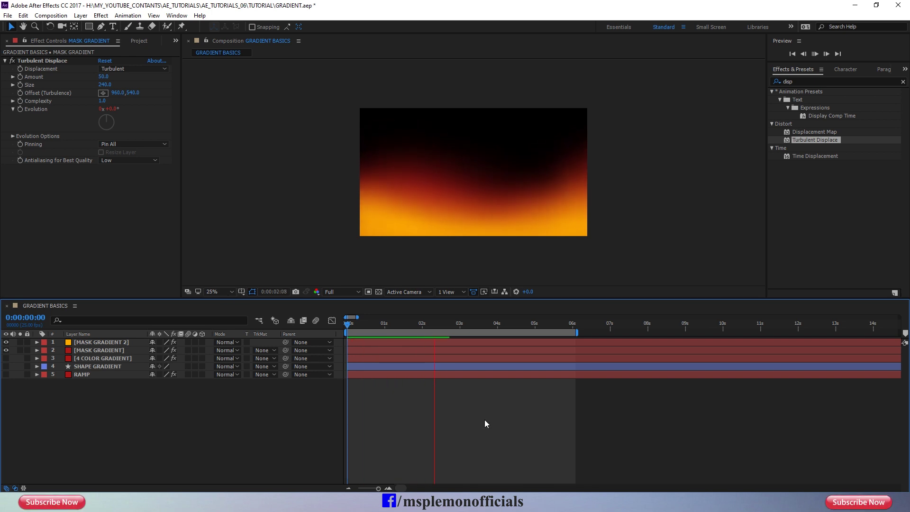
pyautogui.press('space')
pyautogui.click(219, 291)
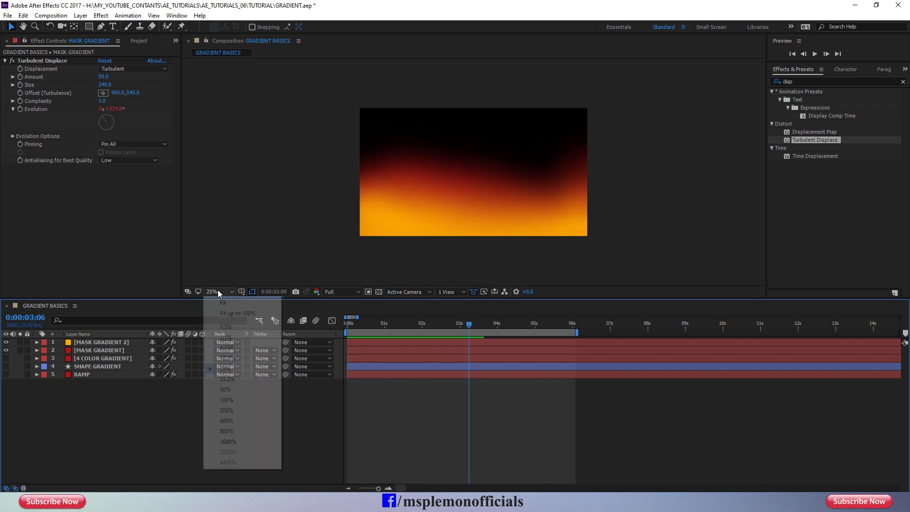
pyautogui.click(222, 313)
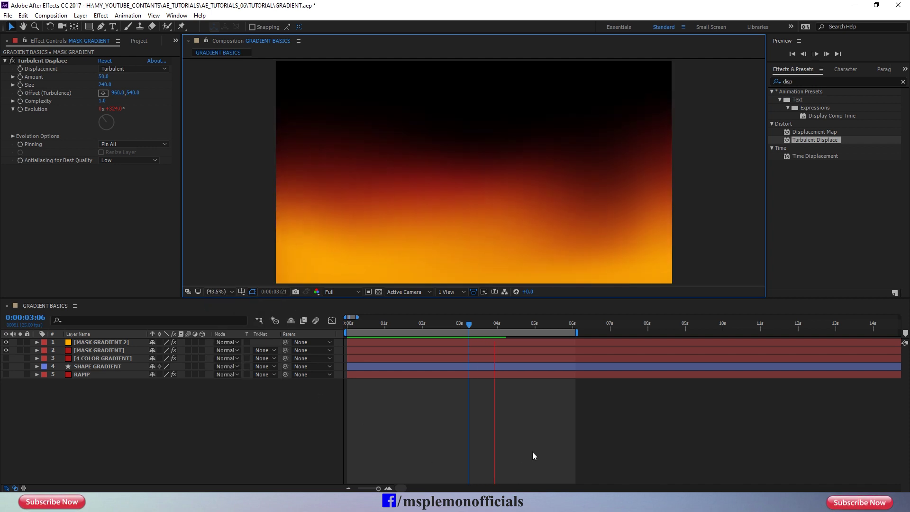
pyautogui.press('space')
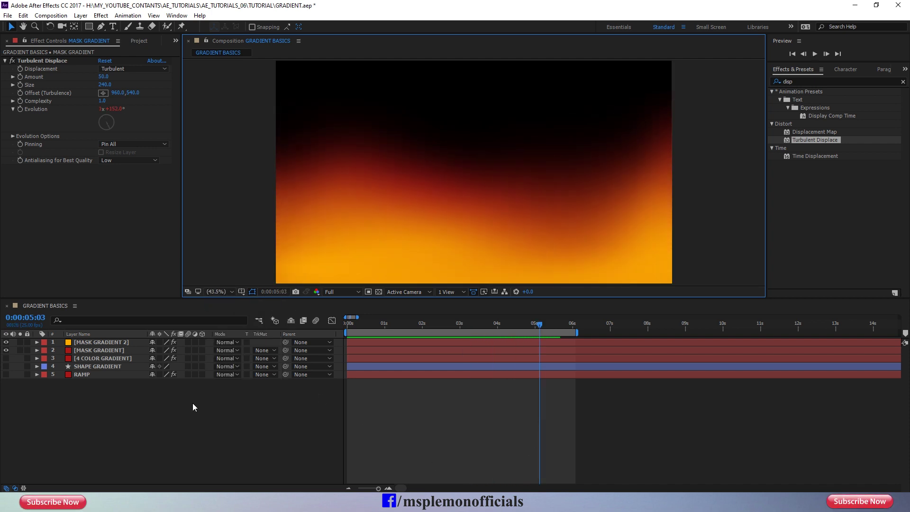
pyautogui.click(101, 343)
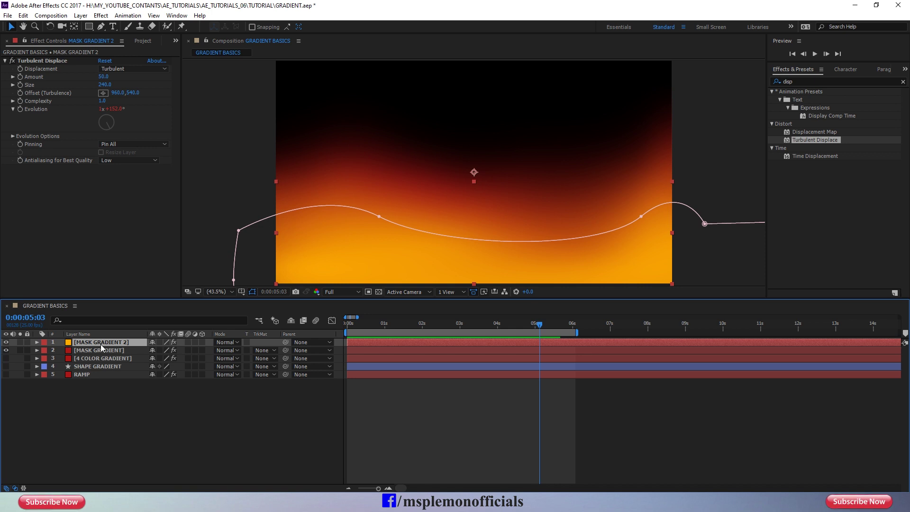
# Duplicate MASK GRADIENT 2 as MASK GRADIENT 3 and pull its mask vertices lower
pyautogui.click(23, 16)
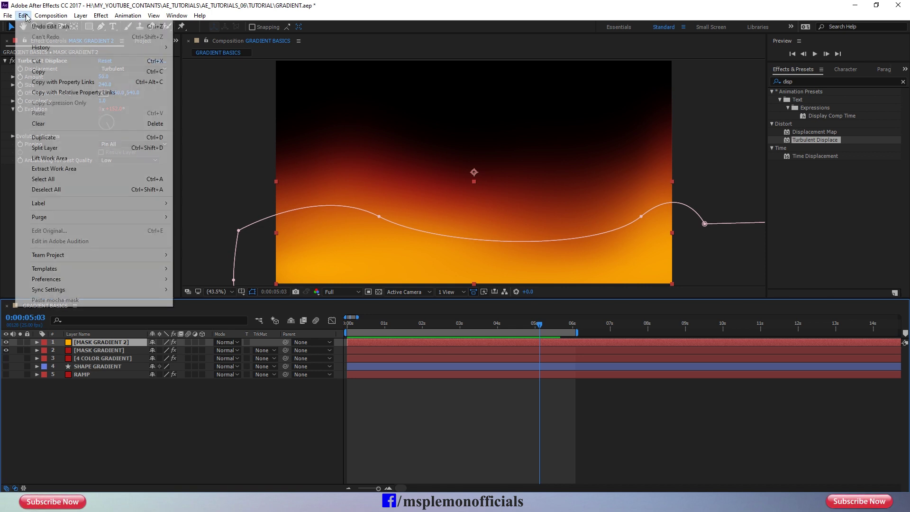
pyautogui.click(58, 141)
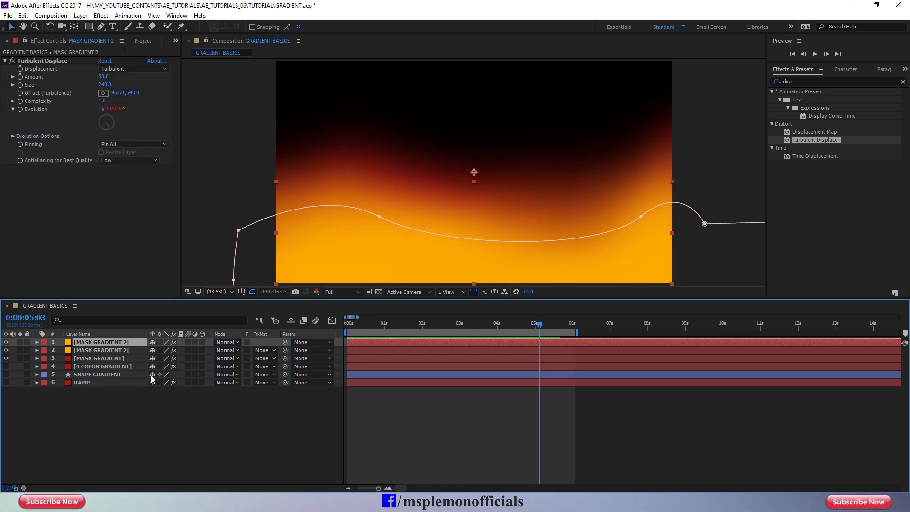
pyautogui.press(',')
pyautogui.press(',')
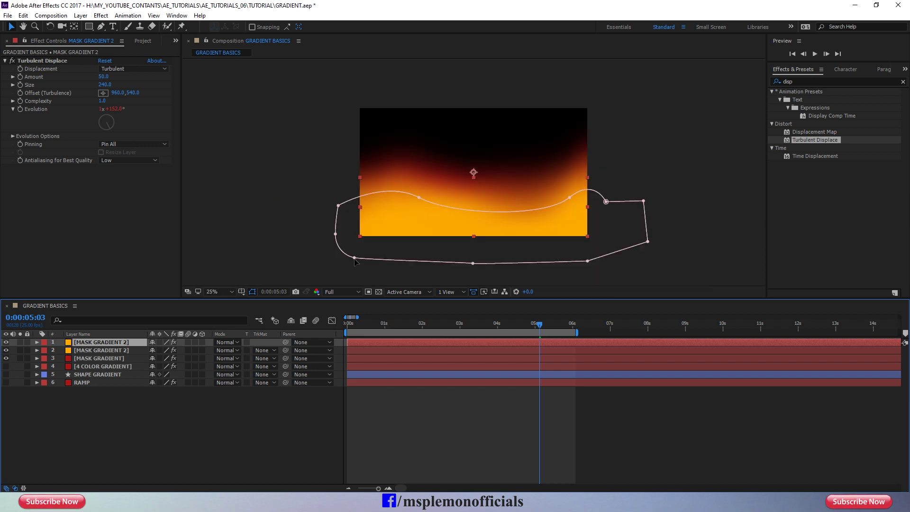
pyautogui.moveTo(355, 257); pyautogui.dragTo(340, 278)
pyautogui.moveTo(473, 263); pyautogui.dragTo(480, 276)
pyautogui.moveTo(588, 261)
pyautogui.mouseDown()
pyautogui.moveTo(599, 276)
pyautogui.moveTo(632, 262)
pyautogui.mouseUp()
pyautogui.moveTo(418, 197); pyautogui.dragTo(425, 220)
pyautogui.moveTo(338, 205); pyautogui.dragTo(330, 212)
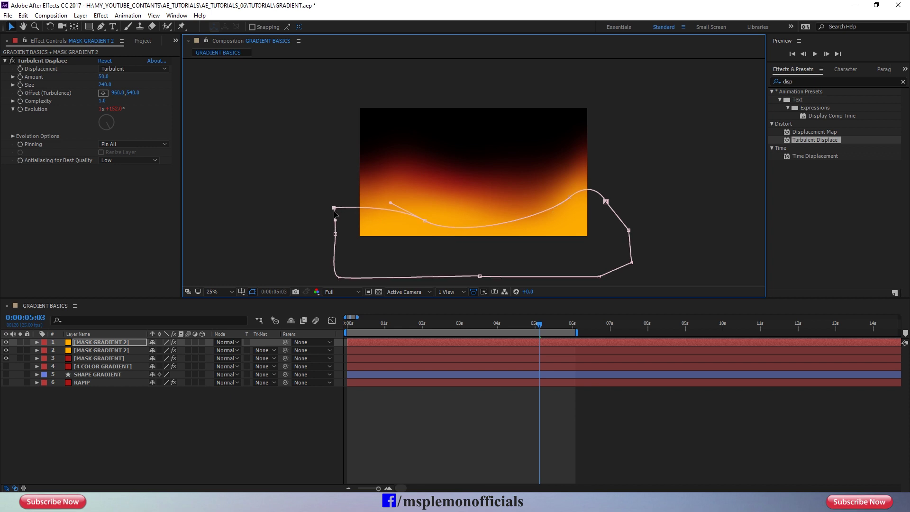
pyautogui.moveTo(570, 198)
pyautogui.mouseDown()
pyautogui.moveTo(572, 214)
pyautogui.moveTo(622, 208)
pyautogui.mouseUp()
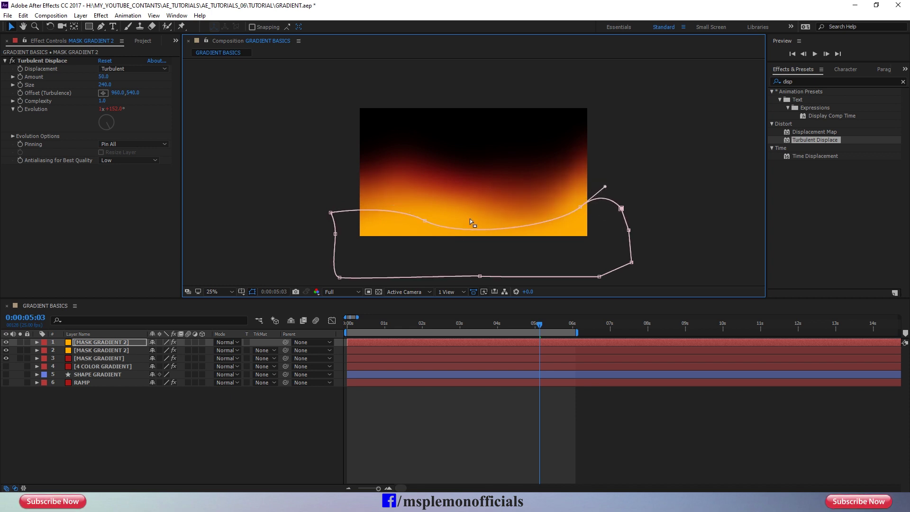
# Recolour the MASK GRADIENT 3 solid blue (0C00FE) in Solid Settings
pyautogui.click(80, 15)
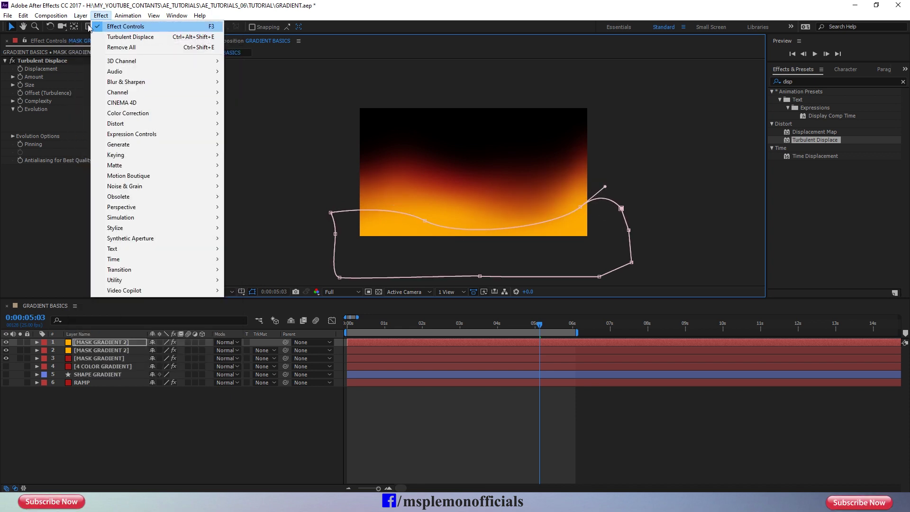
pyautogui.click(100, 38)
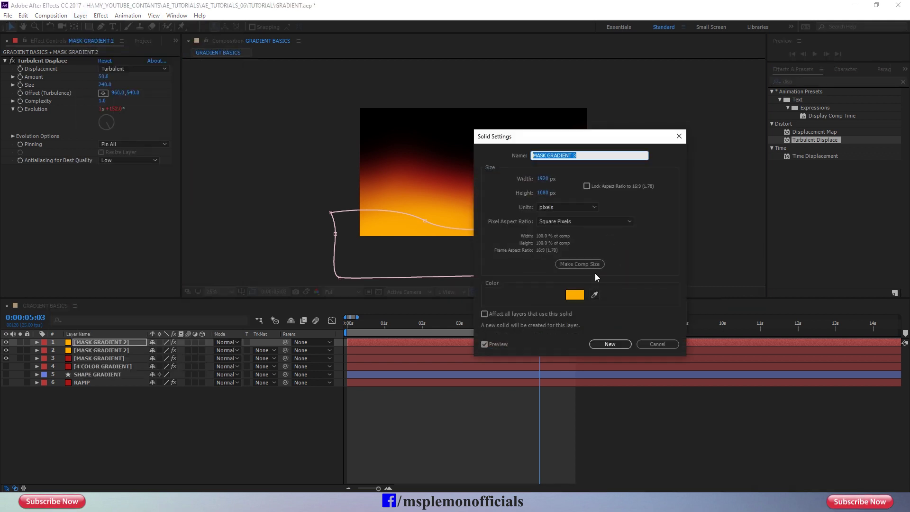
pyautogui.click(574, 294)
pyautogui.moveTo(782, 201); pyautogui.dragTo(781, 190)
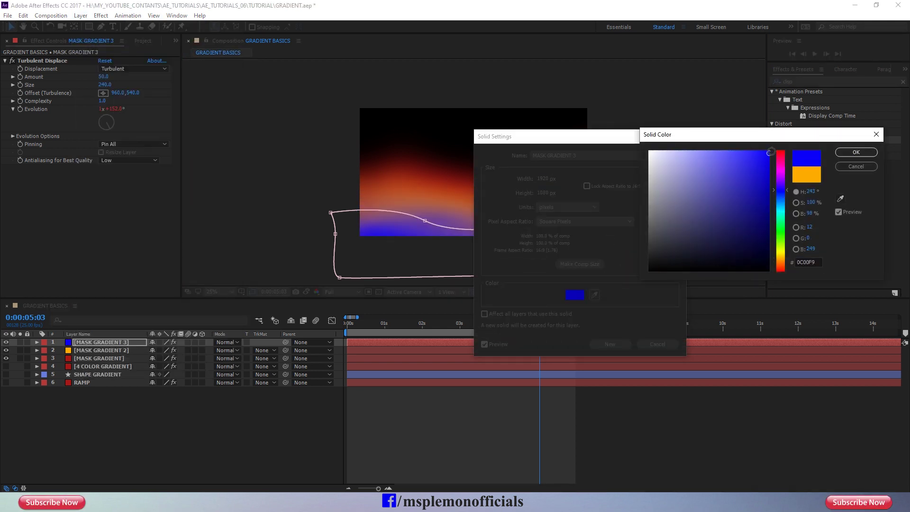
pyautogui.click(856, 152)
pyautogui.click(610, 343)
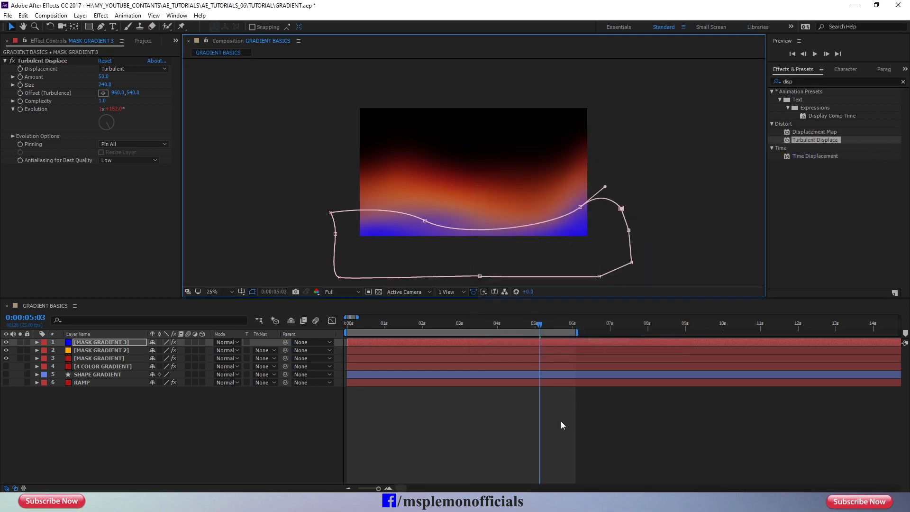
pyautogui.click(521, 408)
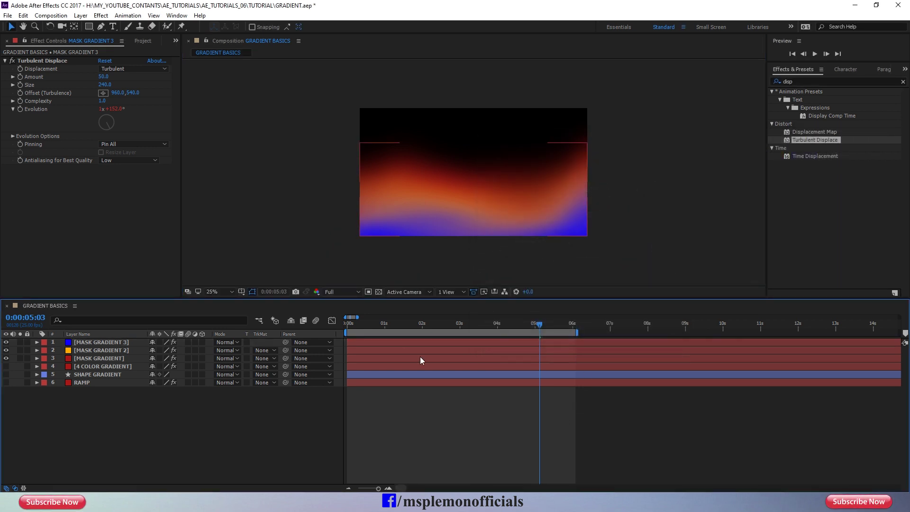
pyautogui.click(349, 324)
pyautogui.click(214, 292)
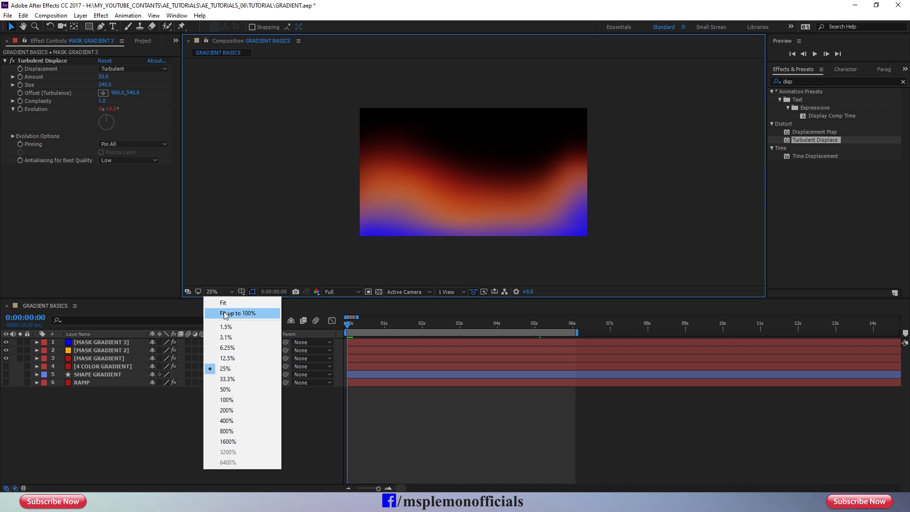
pyautogui.click(222, 309)
pyautogui.press('space')
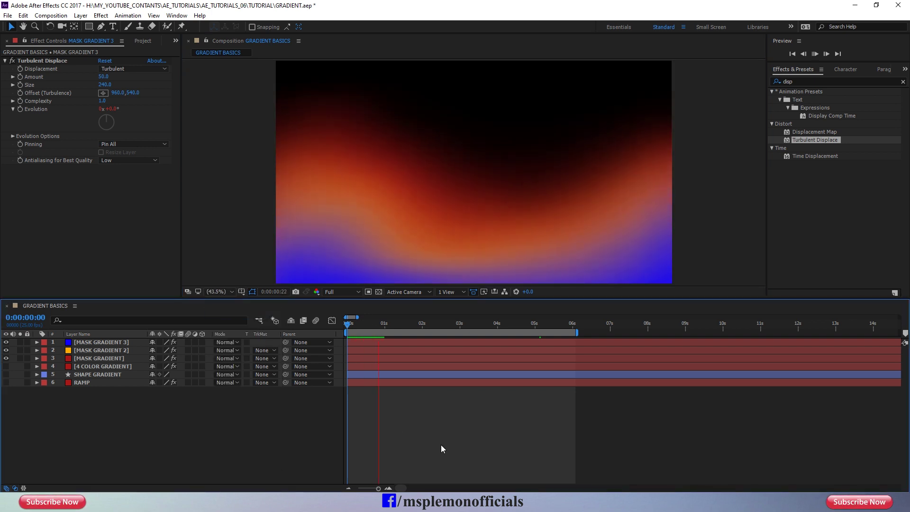
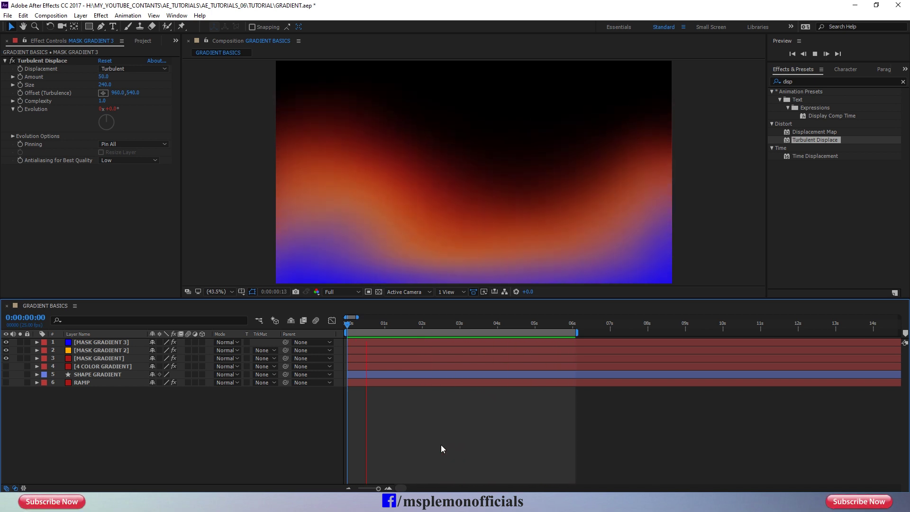
# Scale the three mask gradient layers to 144%
pyautogui.press('space')
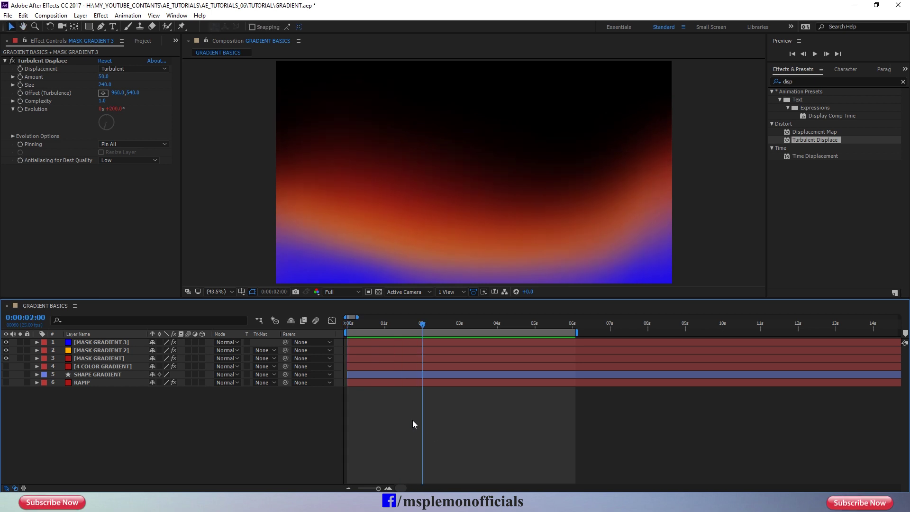
pyautogui.click(357, 341)
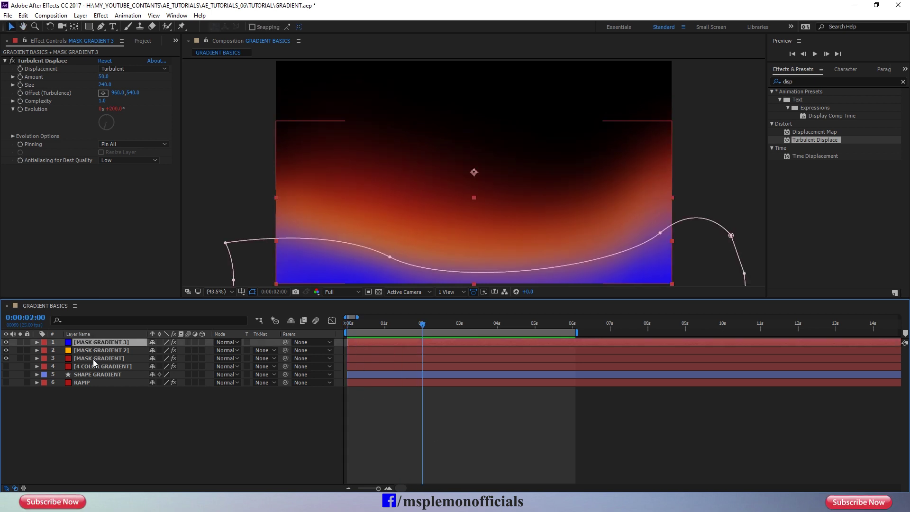
pyautogui.keyDown('shift'); pyautogui.click(93, 359); pyautogui.keyUp('shift')
pyautogui.press('Home')
pyautogui.press('s')
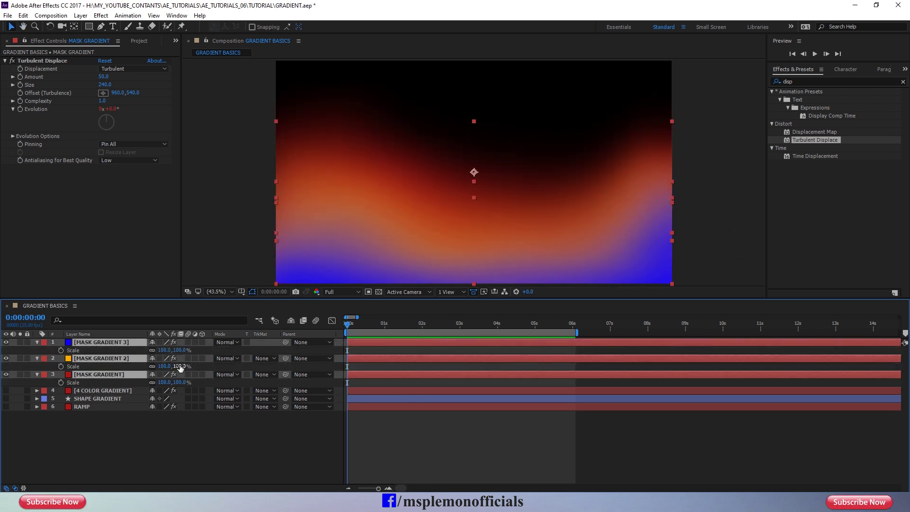
pyautogui.moveTo(180, 366); pyautogui.dragTo(201, 364)
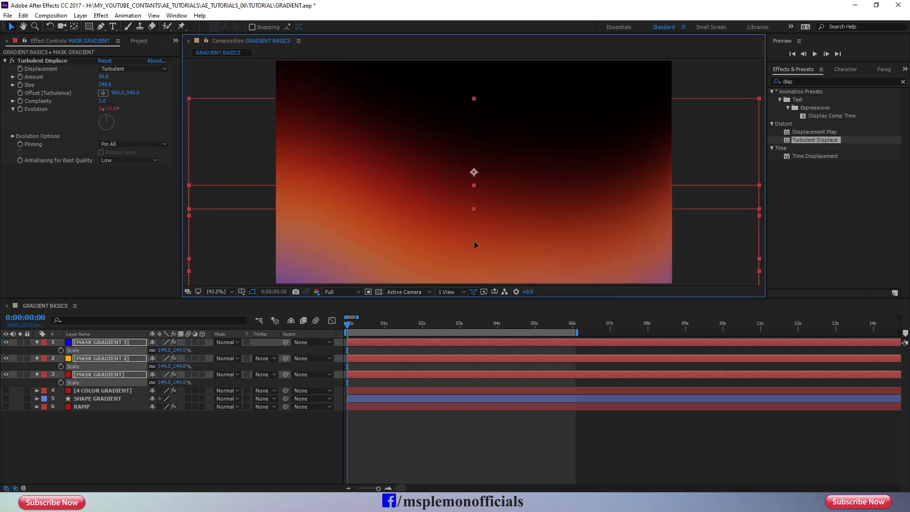
# Move the scaled mask layers up in the frame and collapse their Scale rows
pyautogui.moveTo(474, 241)
pyautogui.mouseDown()
pyautogui.moveTo(478, 190)
pyautogui.moveTo(478, 200)
pyautogui.mouseUp()
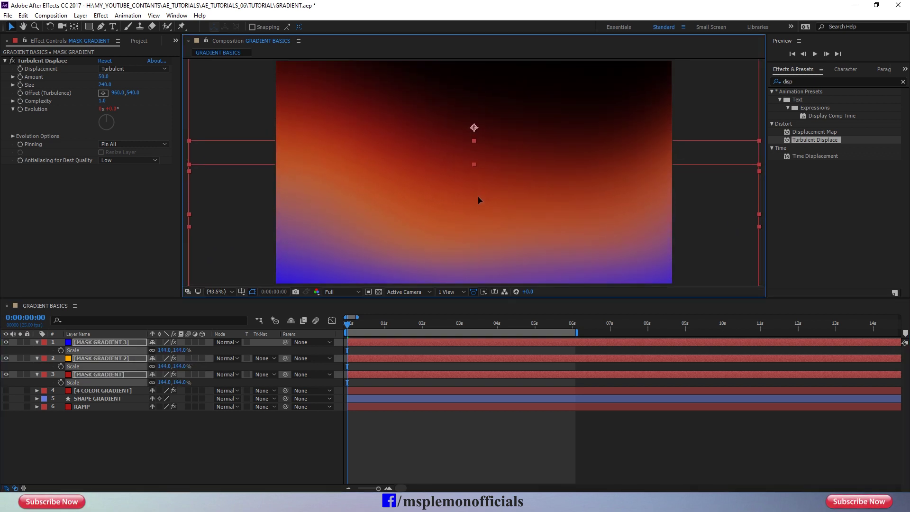
pyautogui.click(397, 433)
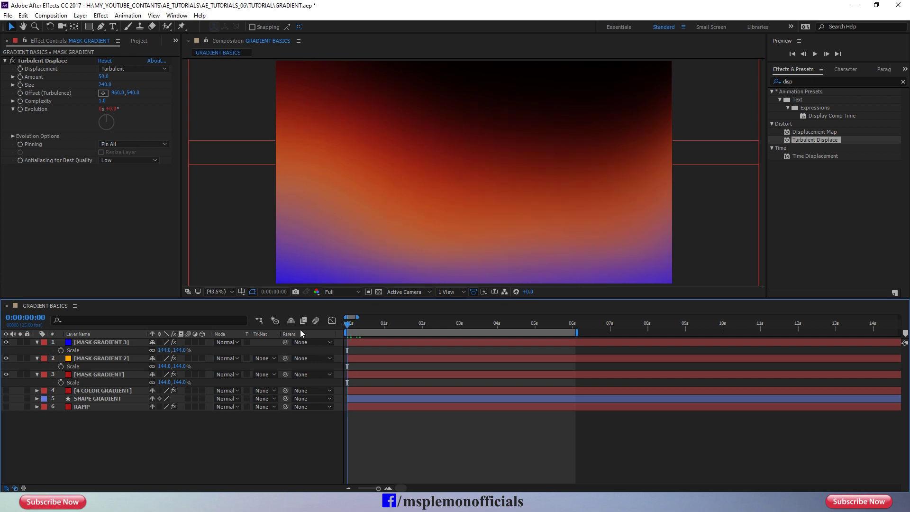
pyautogui.click(37, 374)
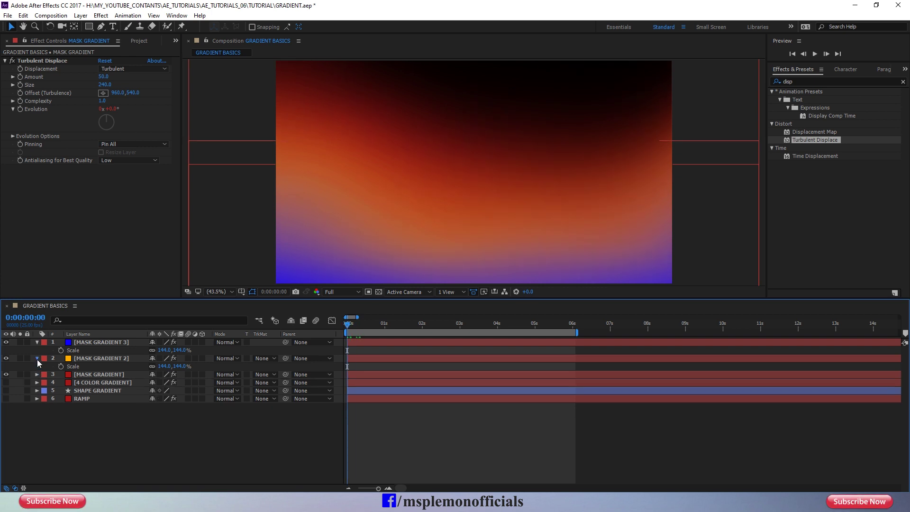
pyautogui.click(37, 359)
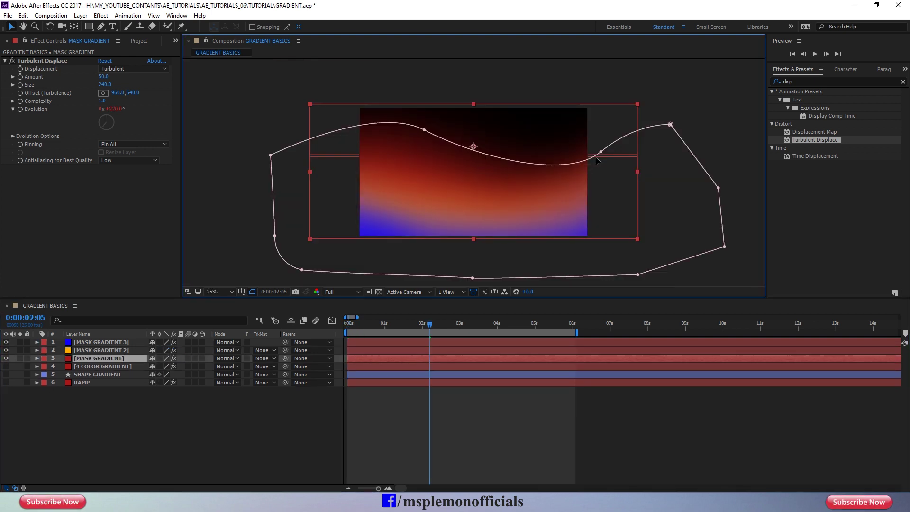
# Raise two points of MASK GRADIENT's wavy mask edge and check the other two masks
pyautogui.moveTo(600, 152); pyautogui.dragTo(619, 97)
pyautogui.moveTo(424, 130); pyautogui.dragTo(422, 105)
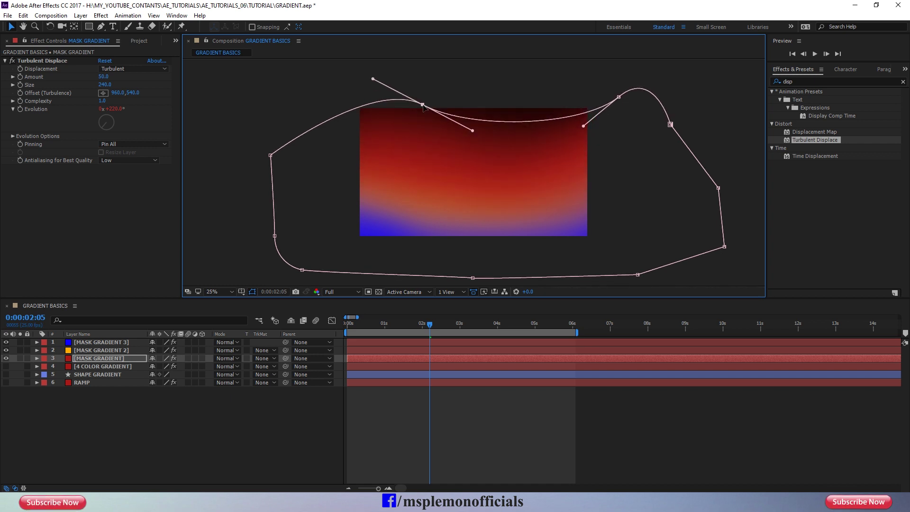
pyautogui.click(387, 351)
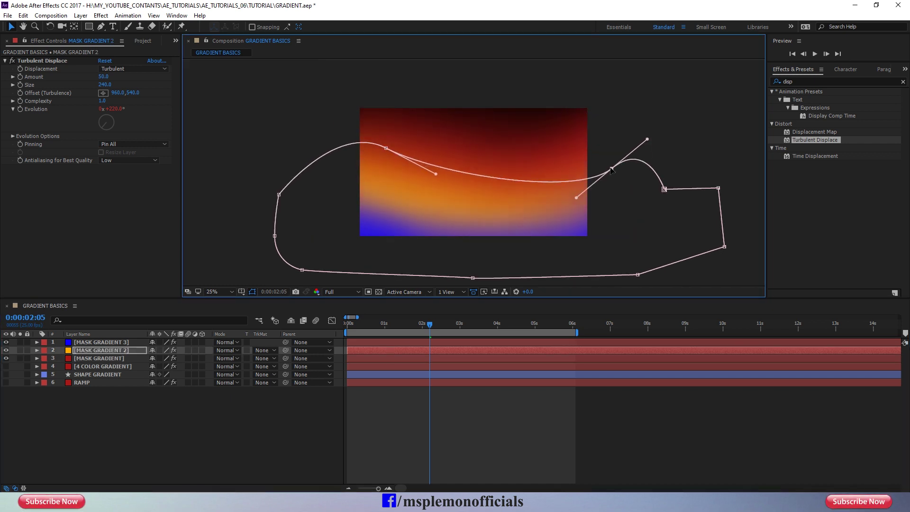
pyautogui.click(380, 342)
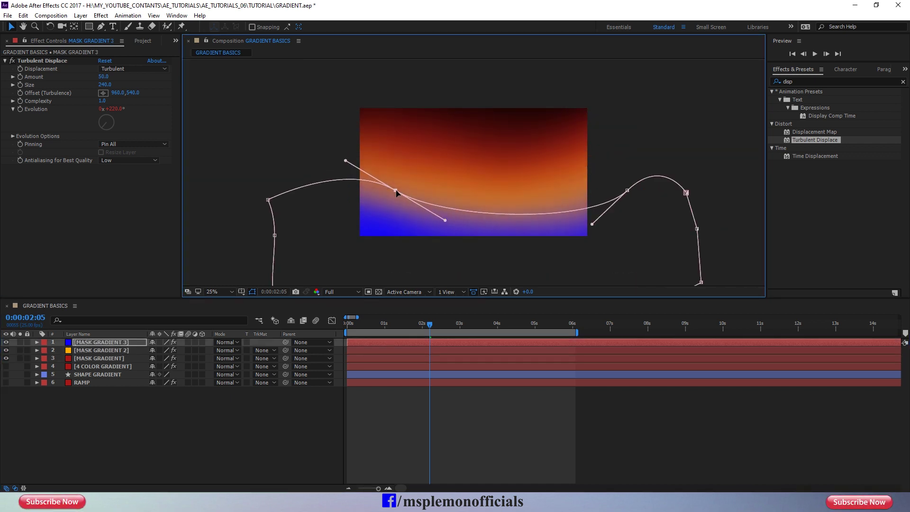
pyautogui.click(469, 433)
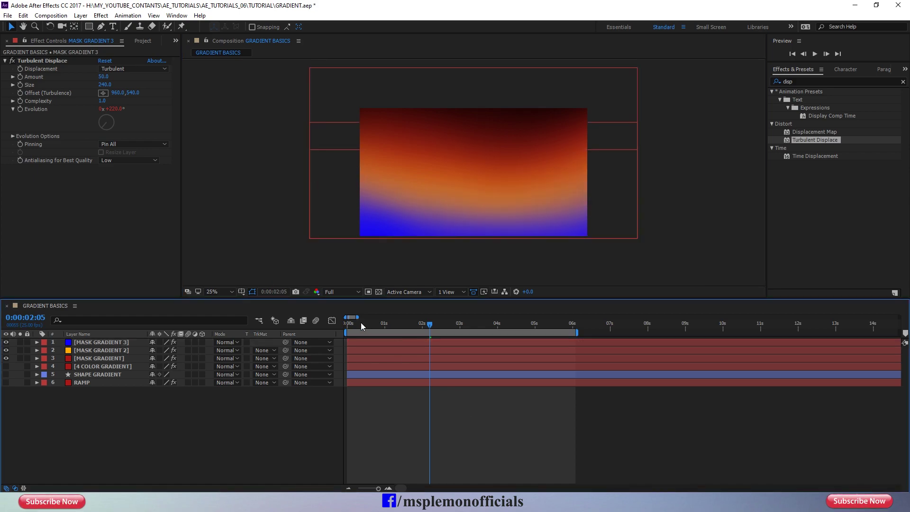
# Fit the composition in the viewer and preview the turbulent gradient animation
pyautogui.click(221, 292)
pyautogui.click(221, 300)
pyautogui.press('space')
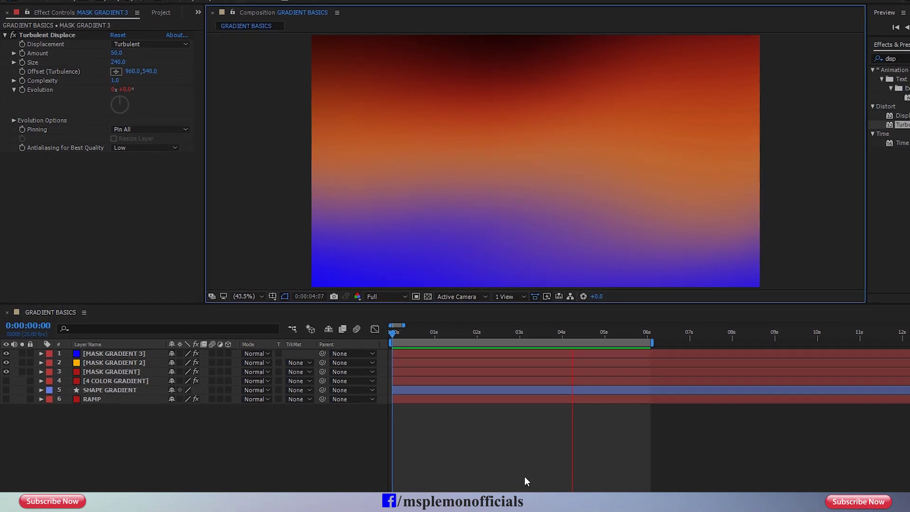
pyautogui.press('space')
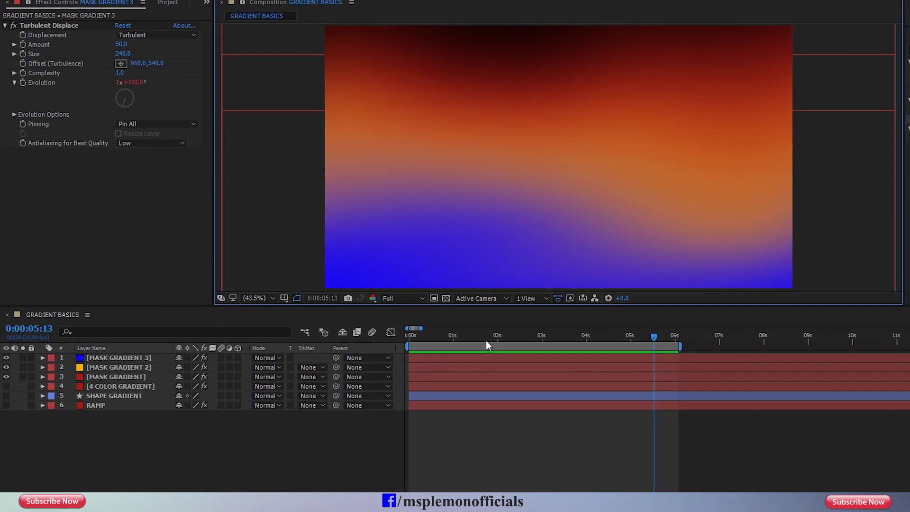
# Jump to 1 second 5 frames and select all three mask gradient layers
pyautogui.click(461, 338)
pyautogui.click(118, 378)
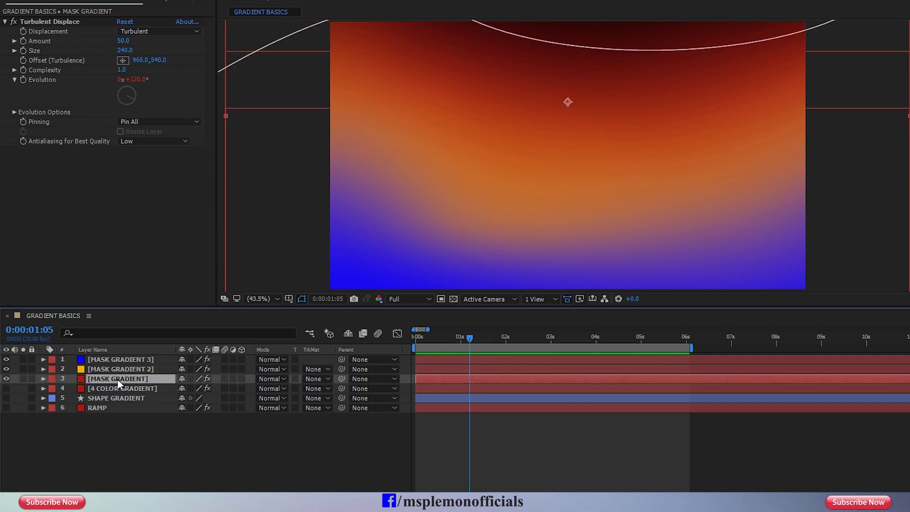
pyautogui.keyDown('shift'); pyautogui.click(118, 359); pyautogui.keyUp('shift')
# Pre-compose the three mask layers into one nested composition named MASK GRADIENT
pyautogui.rightClick(118, 359)
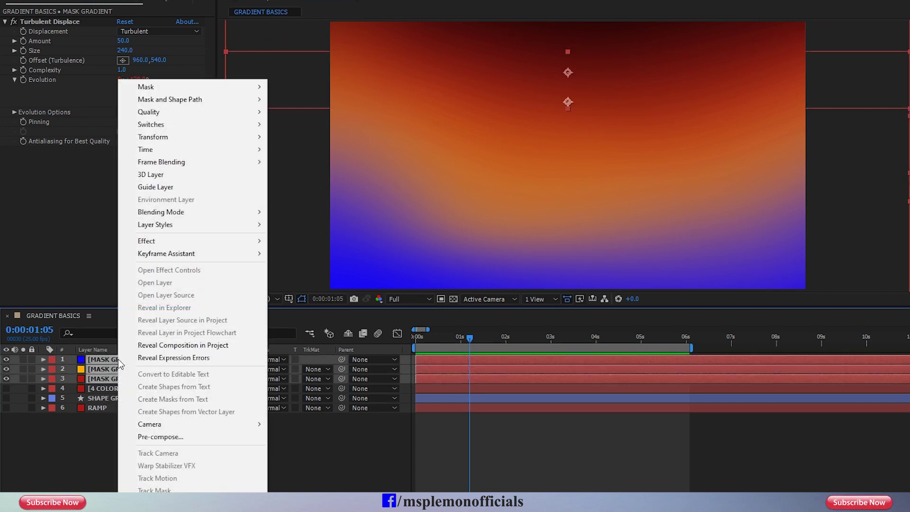
pyautogui.click(157, 436)
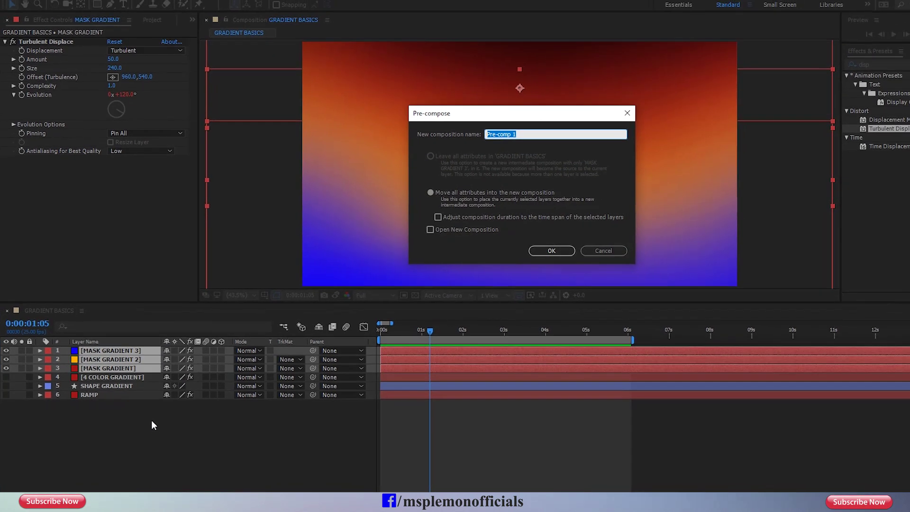
pyautogui.write('MASK GRADIENT')
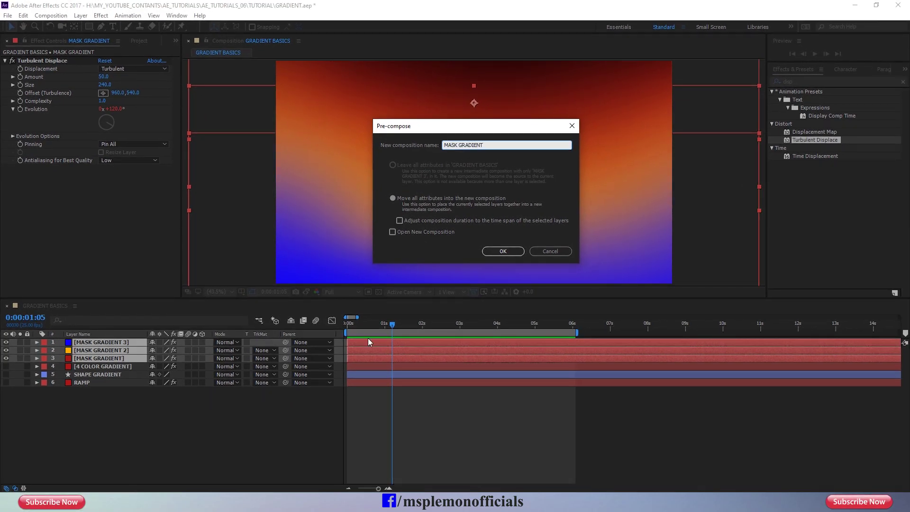
pyautogui.click(500, 252)
pyautogui.click(397, 408)
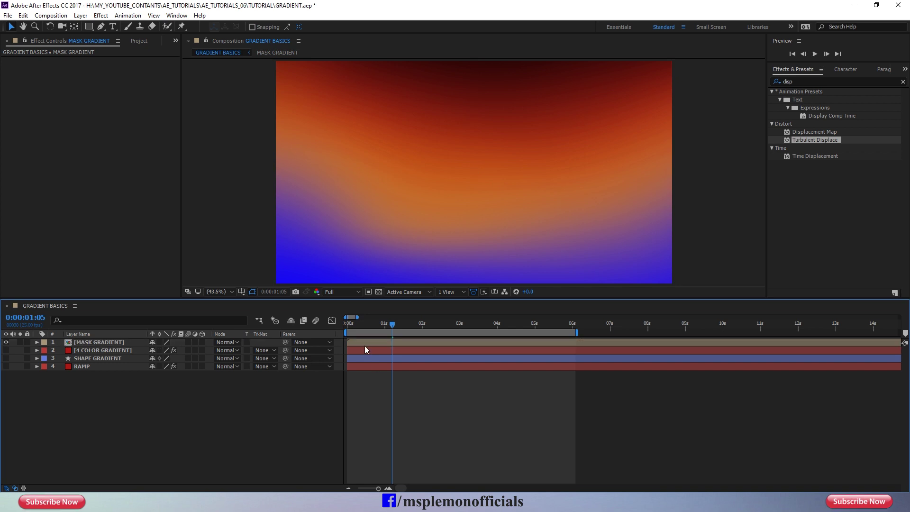
pyautogui.click(363, 341)
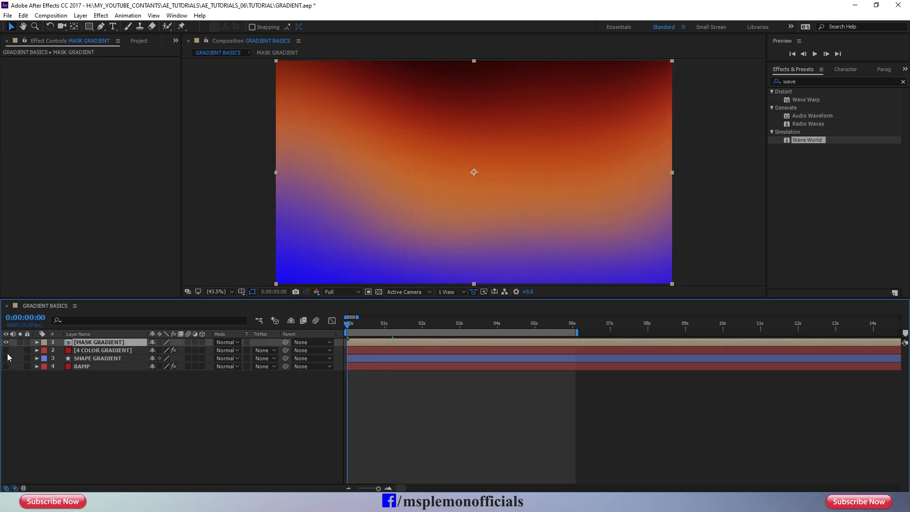
# Make the 4 COLOR GRADIENT layer visible and move it above MASK GRADIENT
pyautogui.click(89, 351)
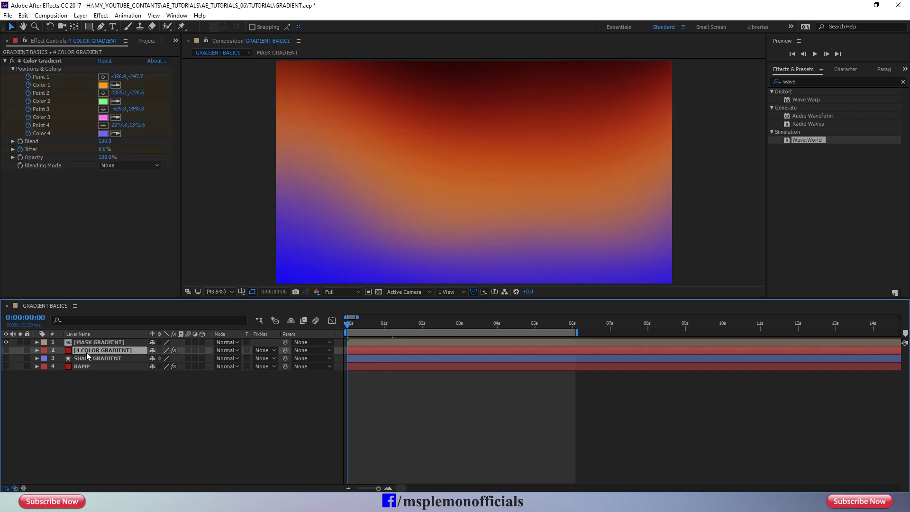
pyautogui.click(6, 350)
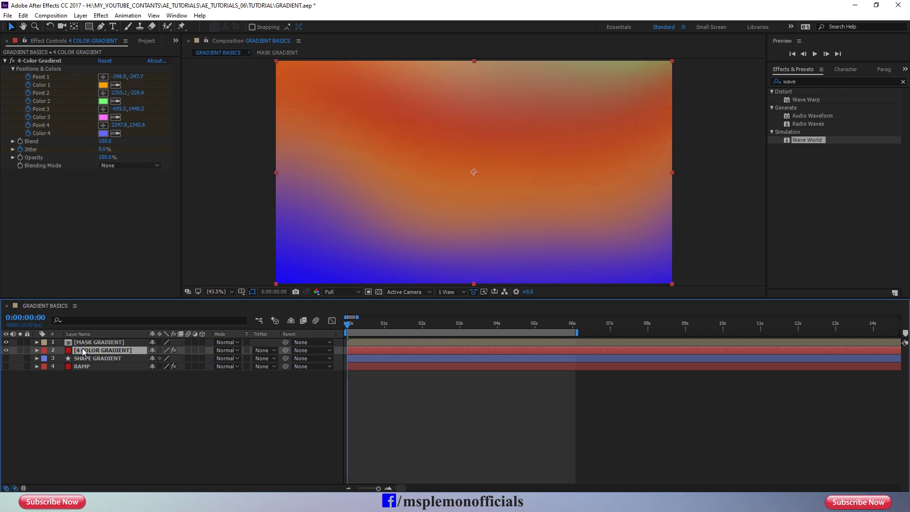
pyautogui.moveTo(90, 343); pyautogui.dragTo(89, 344)
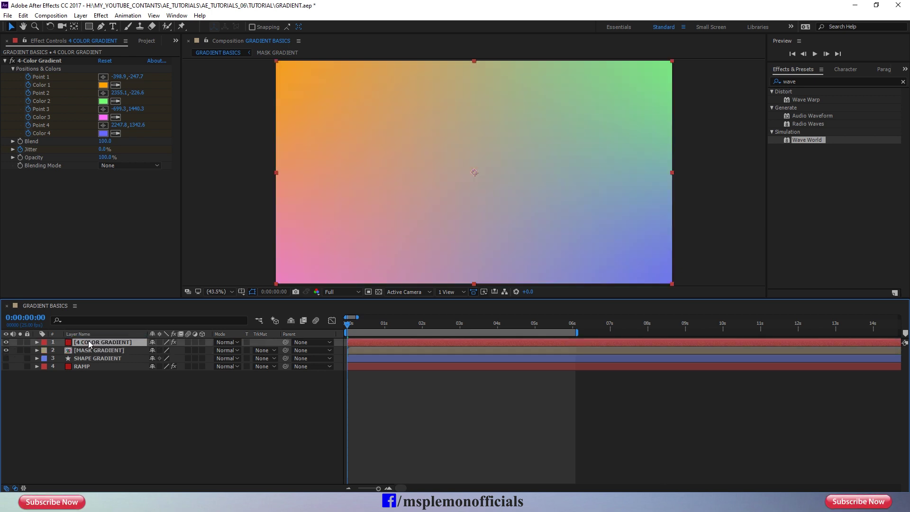
pyautogui.click(133, 414)
pyautogui.click(89, 345)
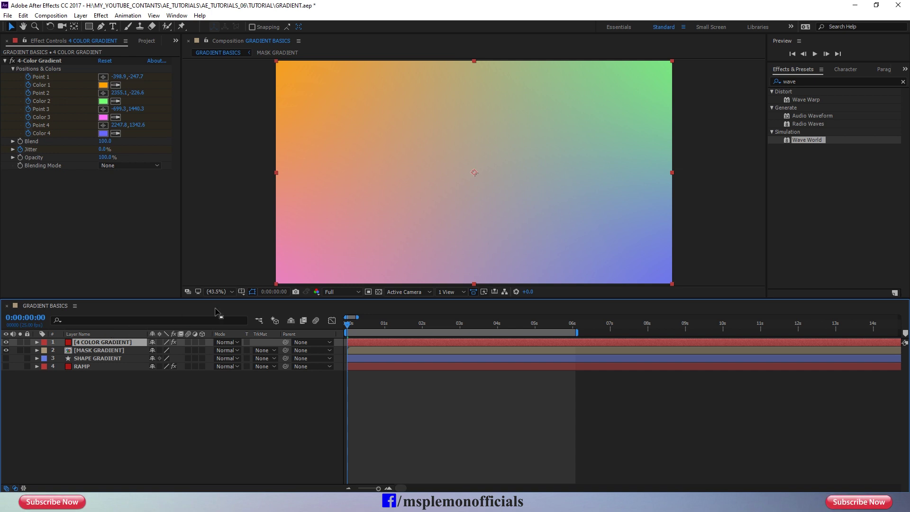
# At 25% zoom, draw a white rectangle Shape Layer 1 covering the frame's lower half
pyautogui.press(',')
pyautogui.press(',')
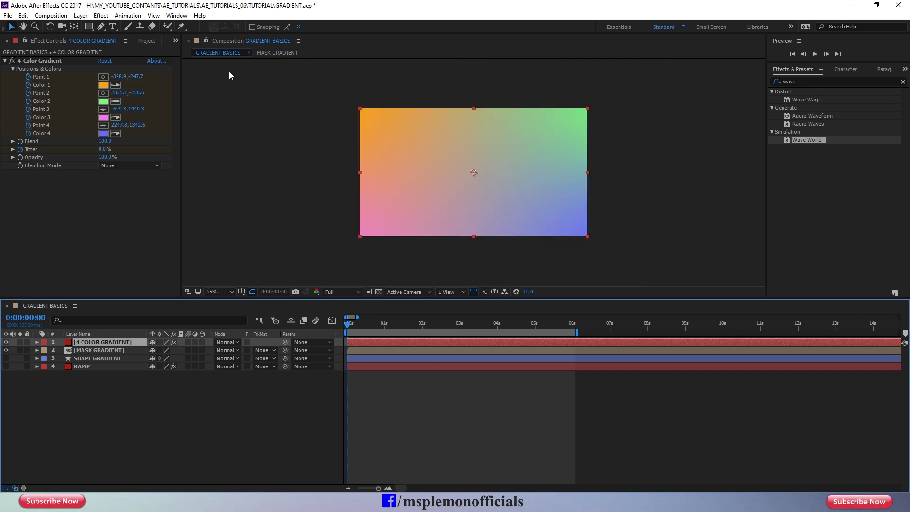
pyautogui.click(132, 435)
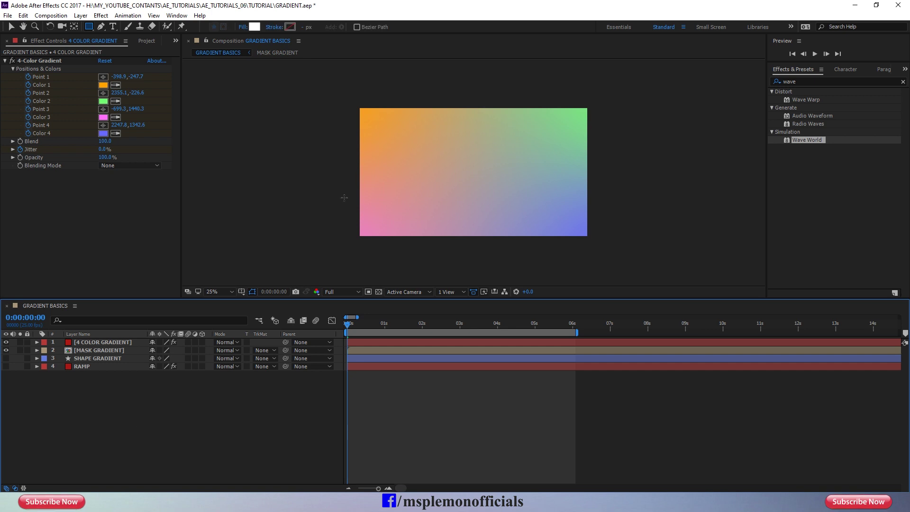
pyautogui.moveTo(334, 181); pyautogui.dragTo(614, 259)
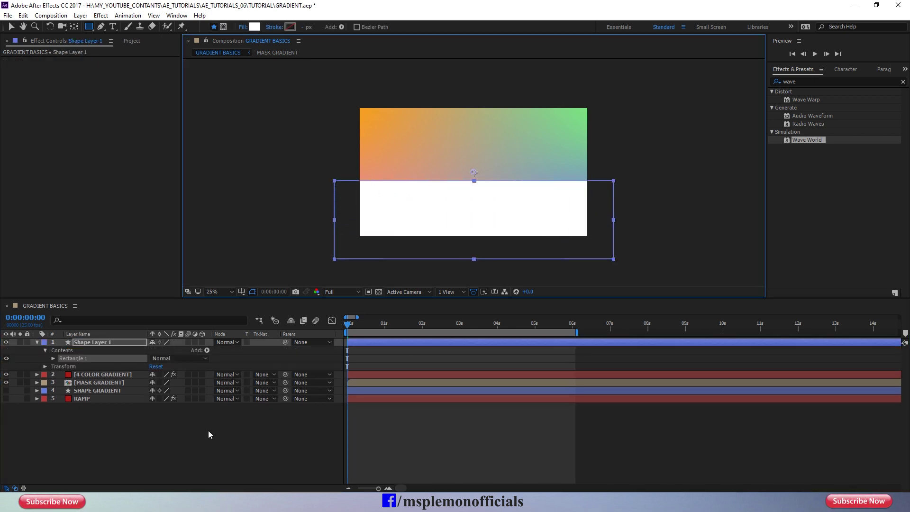
pyautogui.click(210, 434)
pyautogui.click(37, 342)
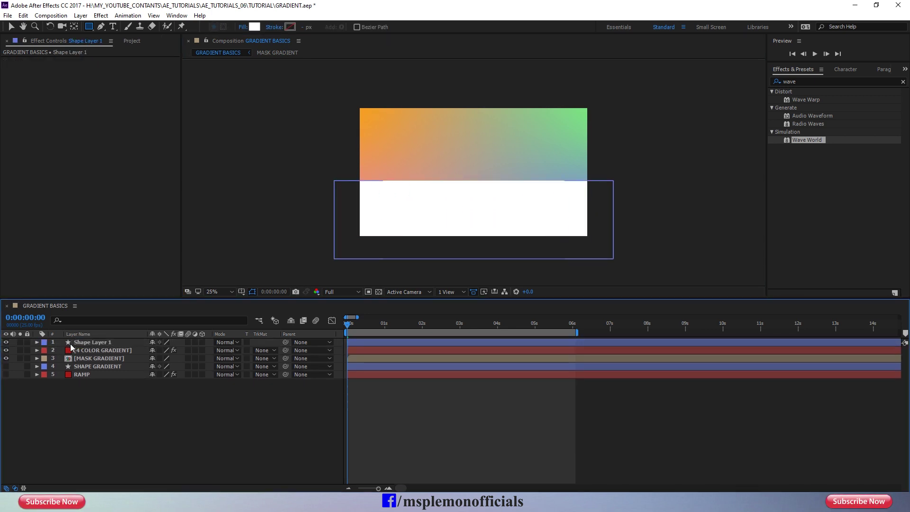
pyautogui.click(95, 343)
# Return the view to 100% and apply Wave Warp to Shape Layer 1
pyautogui.click(219, 292)
pyautogui.click(231, 314)
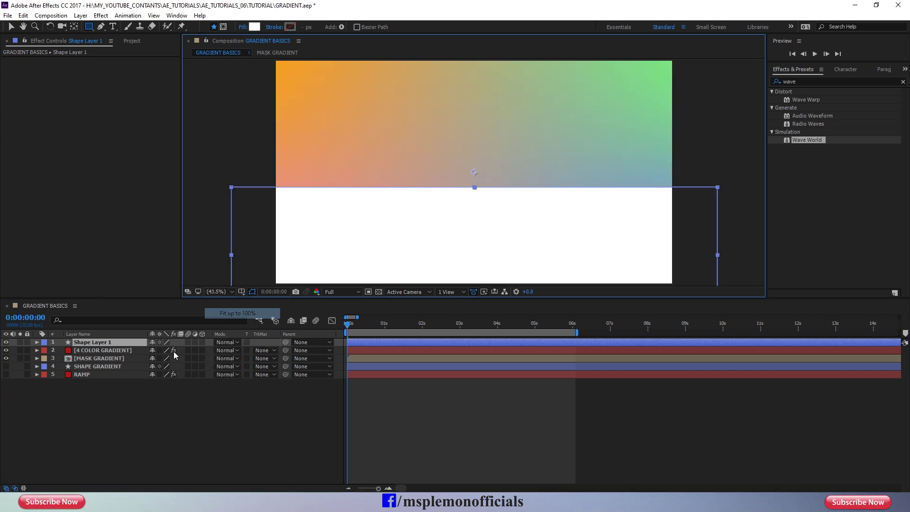
pyautogui.click(810, 102)
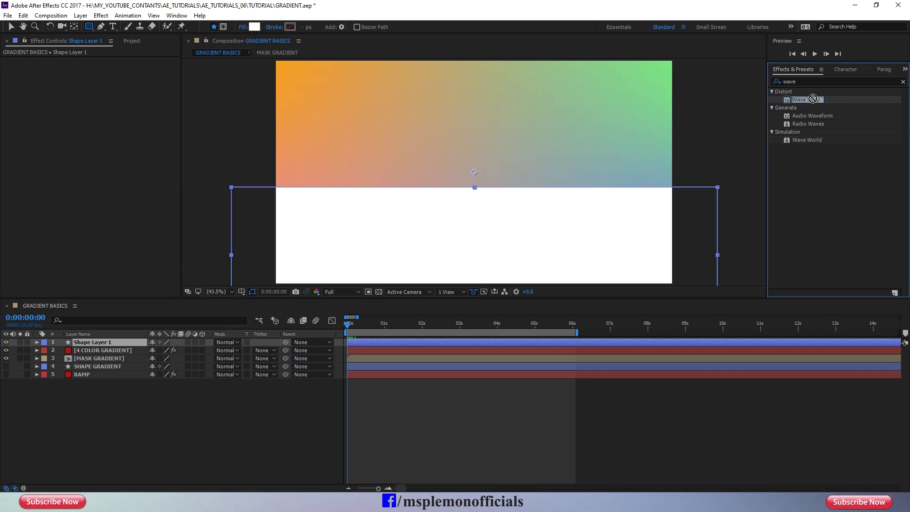
pyautogui.doubleClick(813, 99)
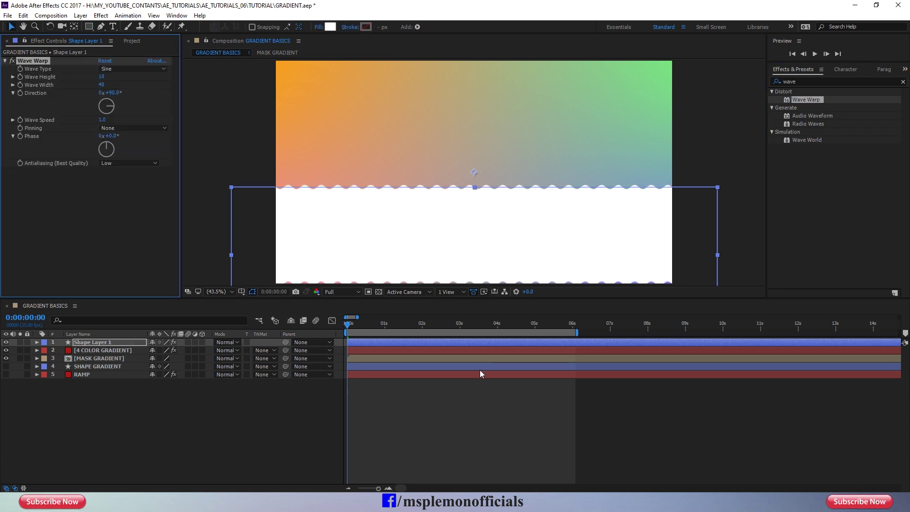
# Set Wave Warp's wave height to 9 and wave width to 118
pyautogui.click(441, 345)
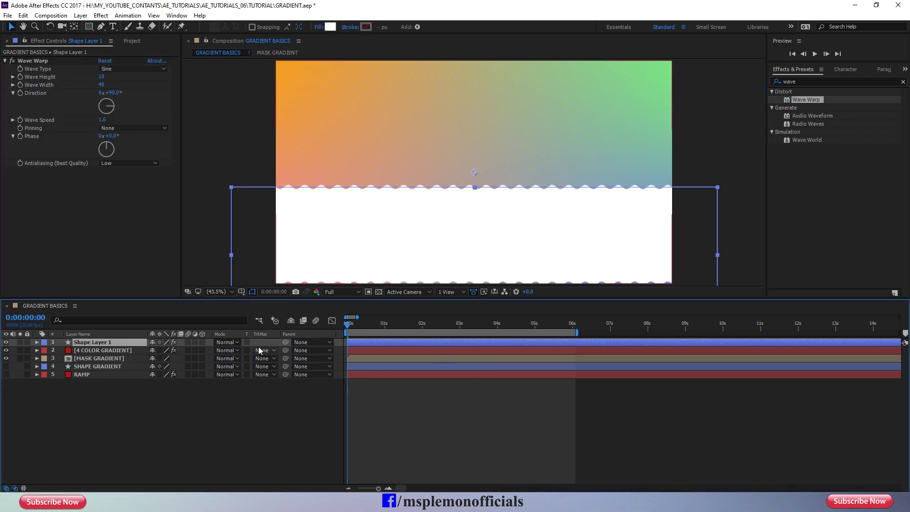
pyautogui.moveTo(101, 85); pyautogui.dragTo(449, 85)
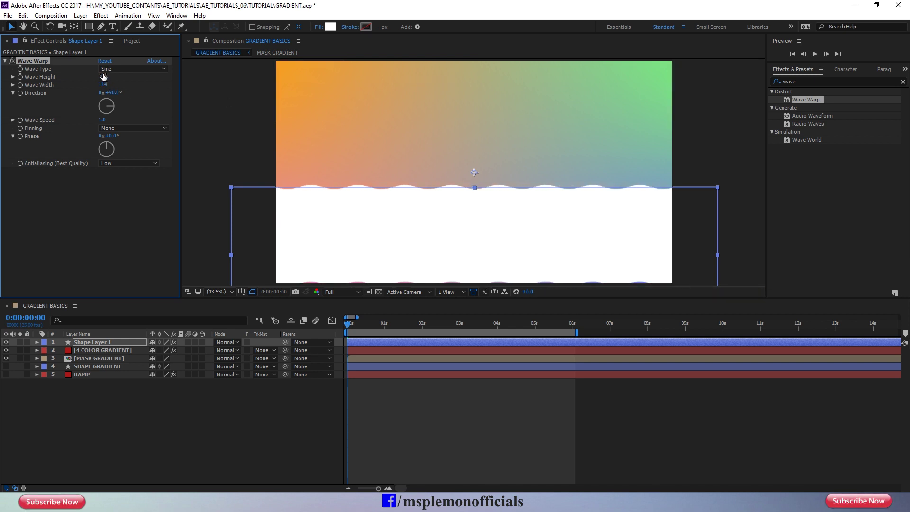
pyautogui.moveTo(120, 75); pyautogui.dragTo(122, 75)
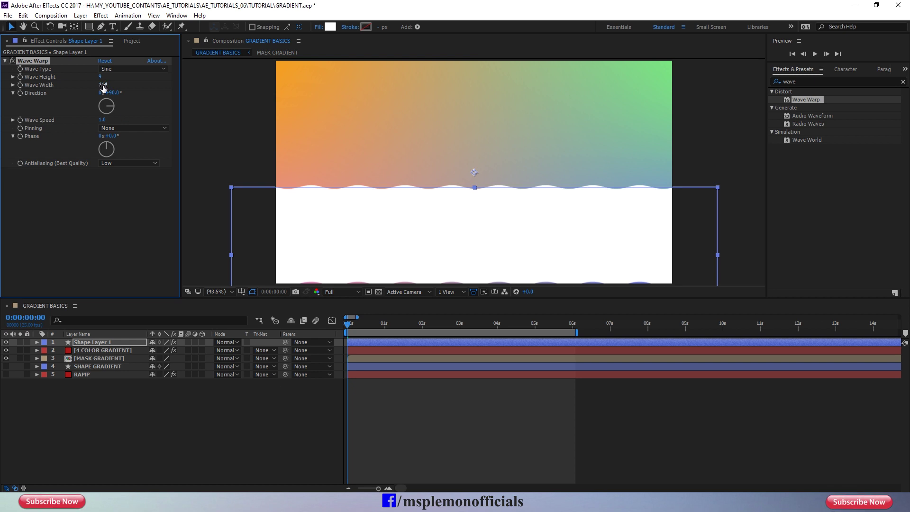
# Set 4 COLOR GRADIENT's track matte to Alpha Matte 'Shape Layer 1' and preview
pyautogui.click(133, 414)
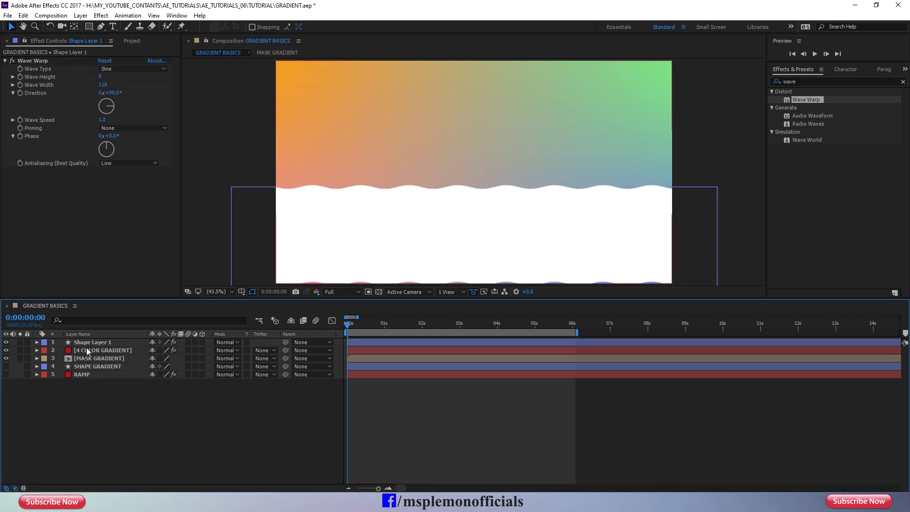
pyautogui.click(259, 351)
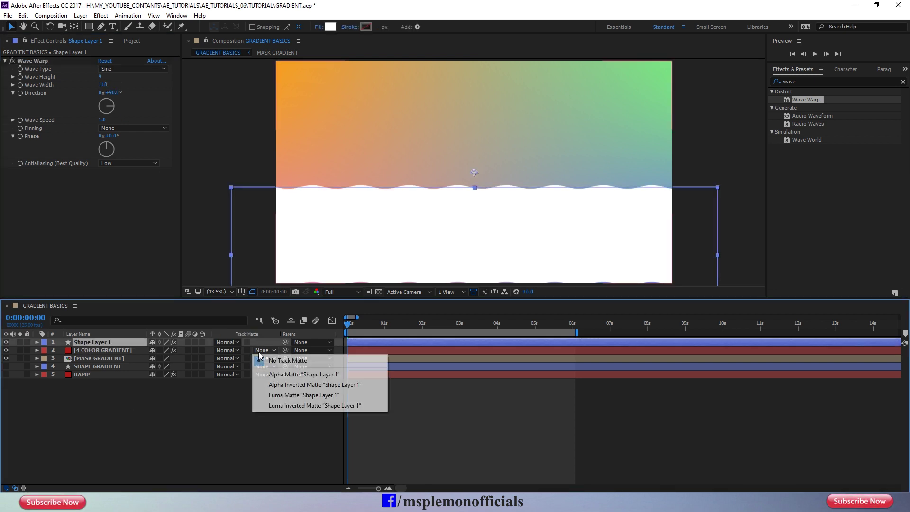
pyautogui.click(284, 372)
pyautogui.click(414, 446)
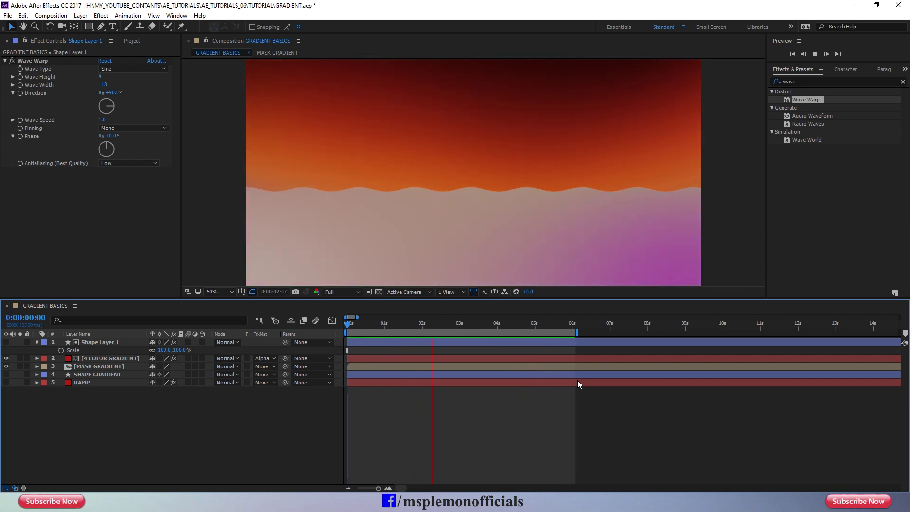
pyautogui.press('space')
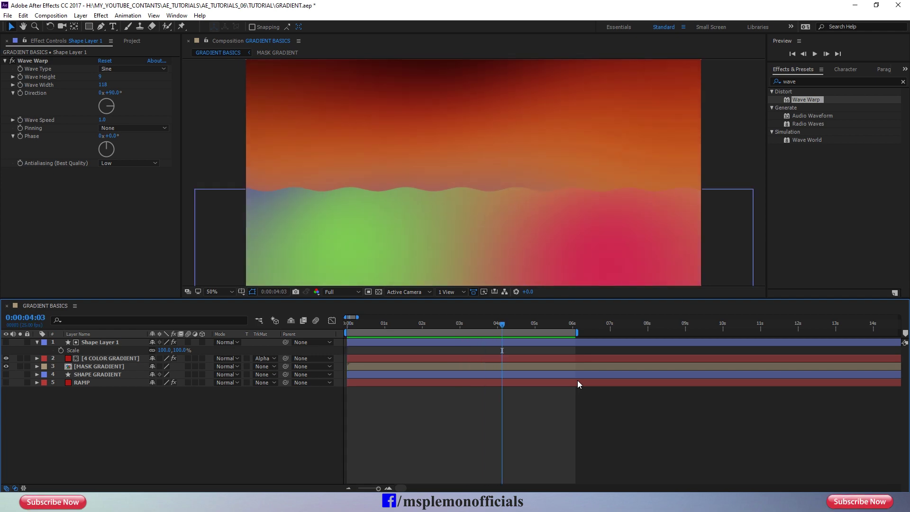